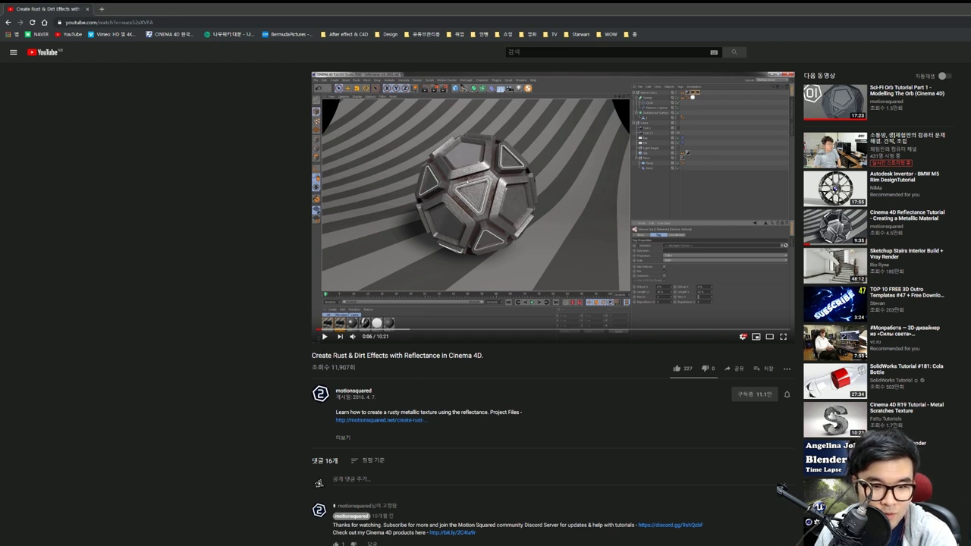
# Step: Highlight the words 'Rust' and 'Dirt Effects' in the YouTube video title, then clear the selection
pyautogui.moveTo(332, 356); pyautogui.dragTo(347, 355)
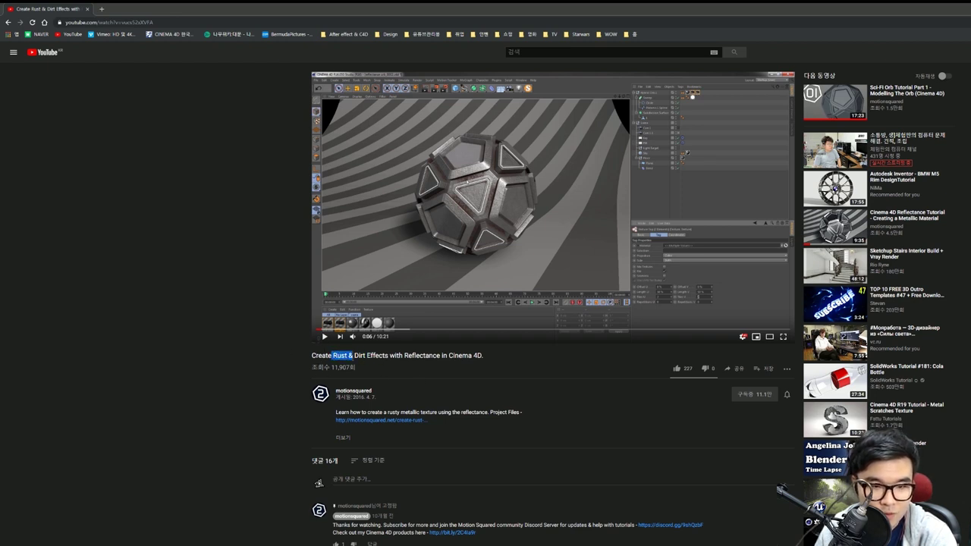
pyautogui.click(339, 356)
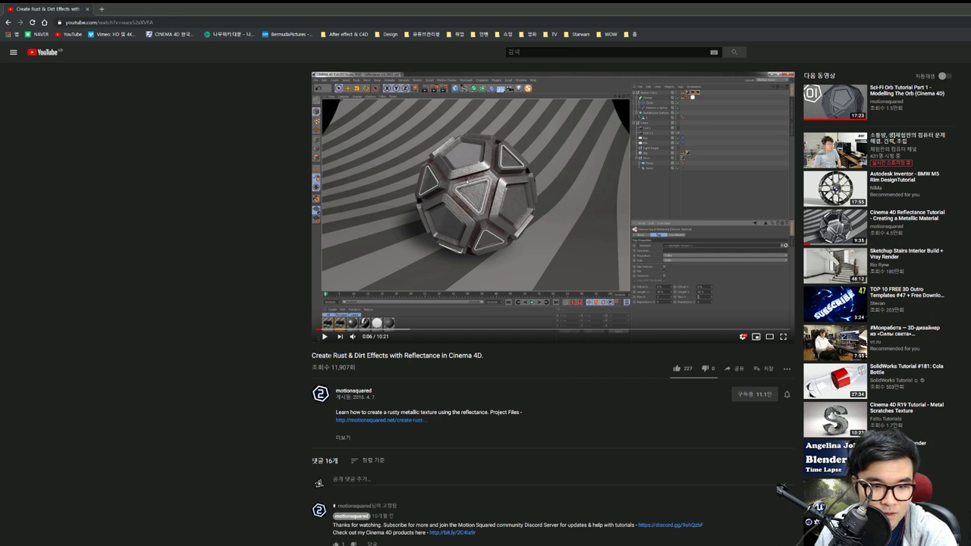
pyautogui.doubleClick(340, 355)
pyautogui.click(339, 355)
pyautogui.doubleClick(340, 355)
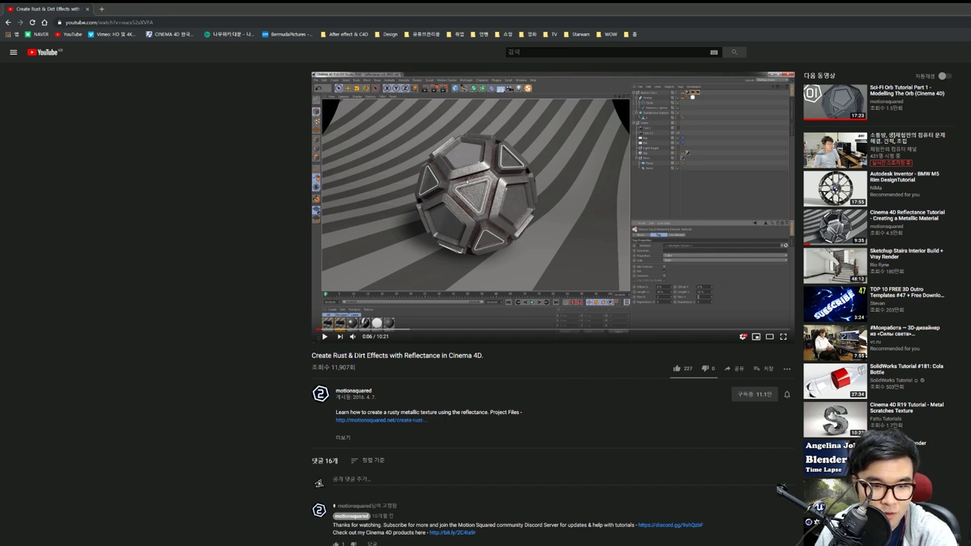
pyautogui.moveTo(354, 355); pyautogui.dragTo(388, 356)
pyautogui.click(389, 355)
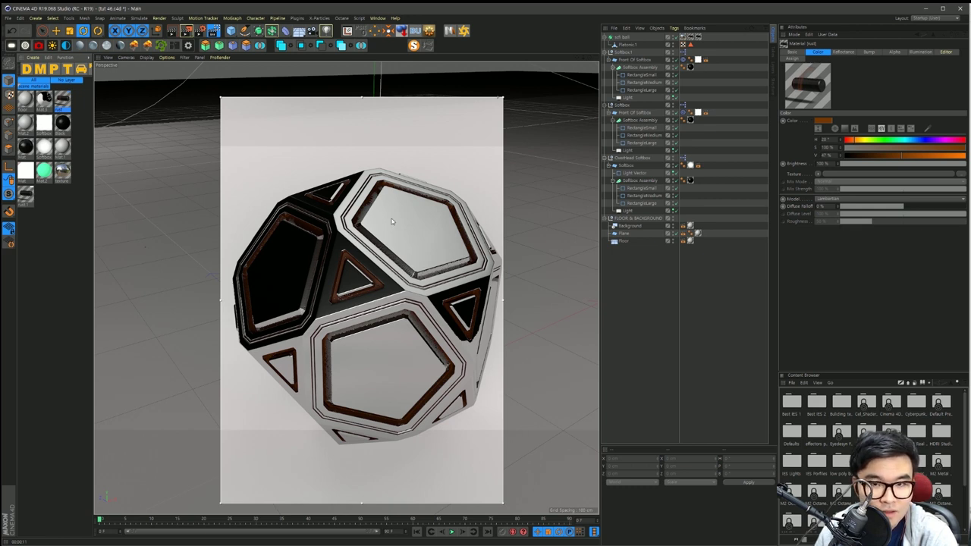
# Step: Collapse the softbox and FLOOR & BACKGROUND groups in the Object Manager
pyautogui.click(607, 157)
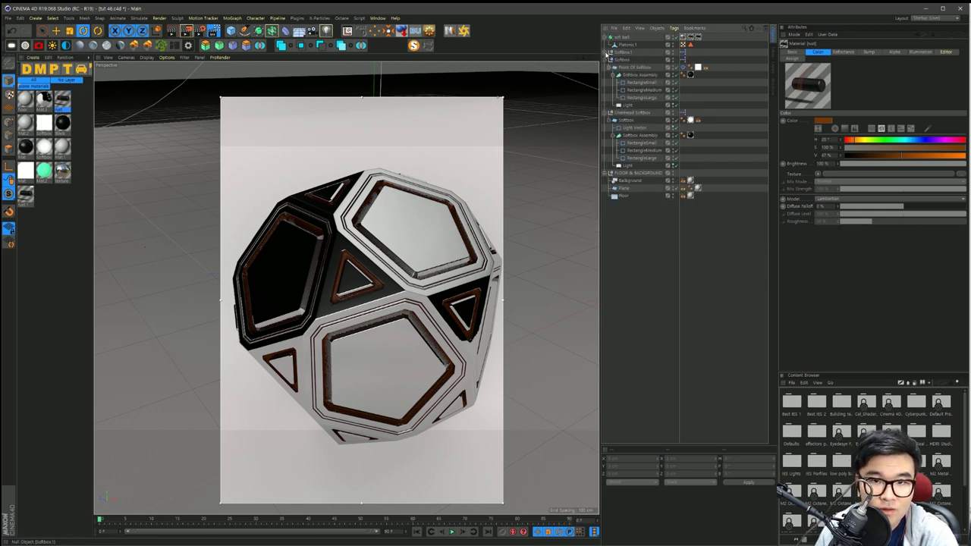
pyautogui.click(607, 105)
pyautogui.click(607, 52)
pyautogui.click(607, 74)
pyautogui.click(56, 225)
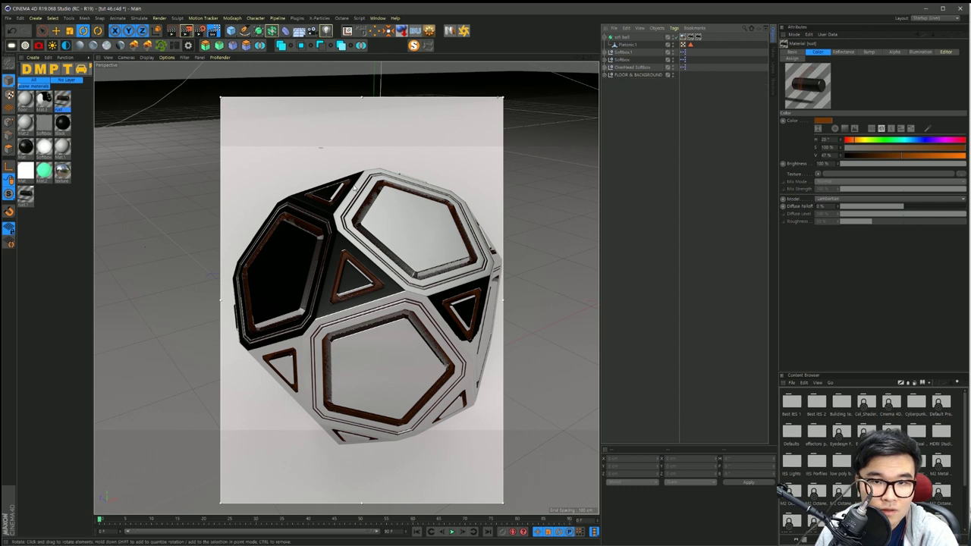
# Step: Select the ball's chrome and rust texture tags and delete them
pyautogui.click(61, 175)
pyautogui.click(78, 188)
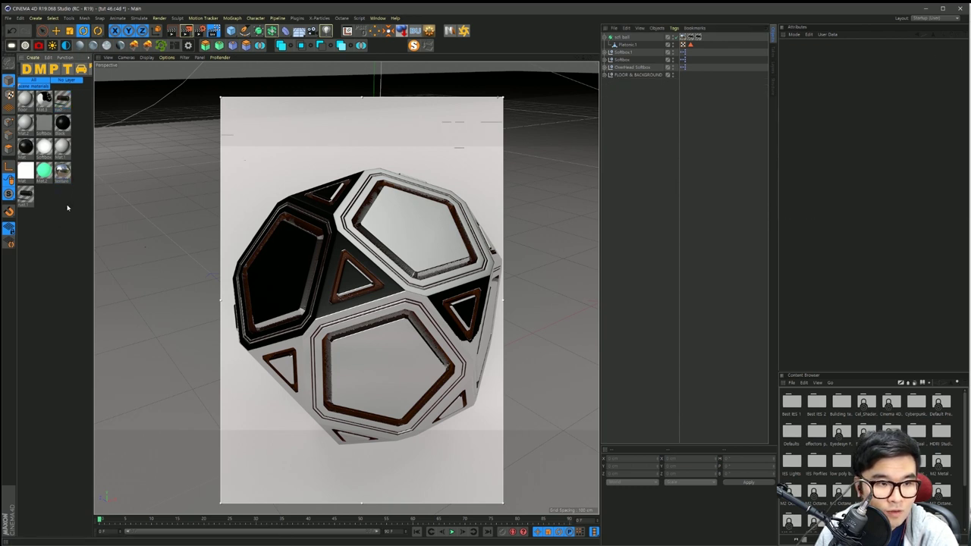
pyautogui.click(67, 179)
pyautogui.click(63, 217)
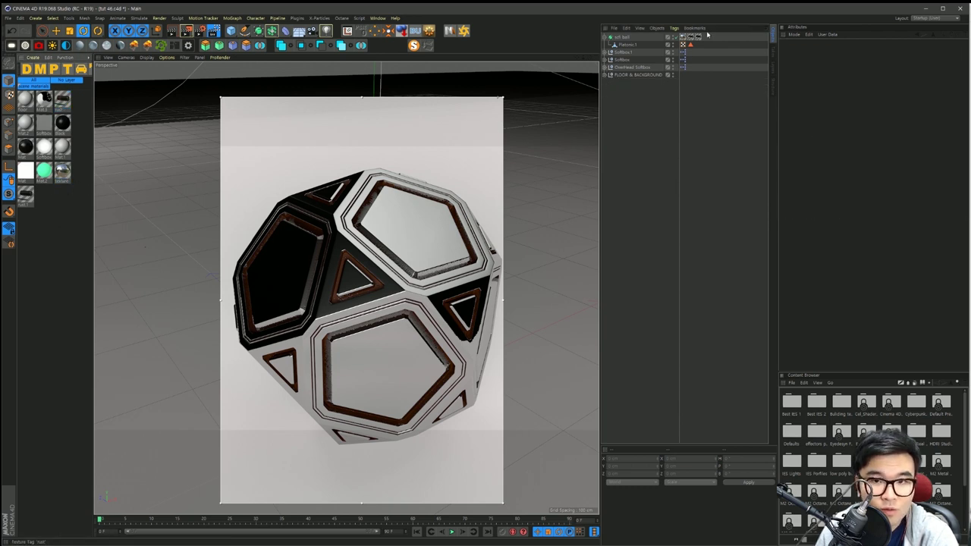
pyautogui.press('Delete')
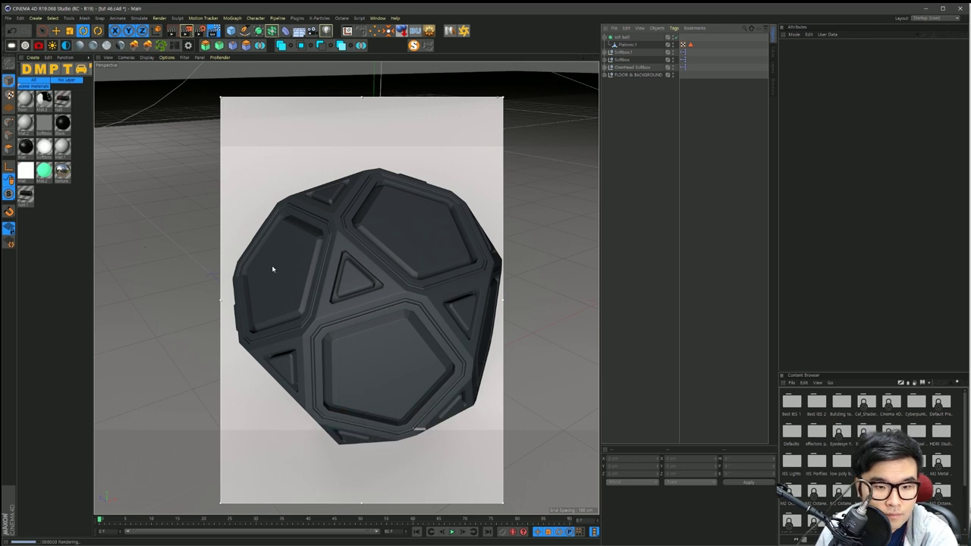
# Step: Create a new material and drag the 'main' material onto the dodecahedron ball
pyautogui.doubleClick(47, 200)
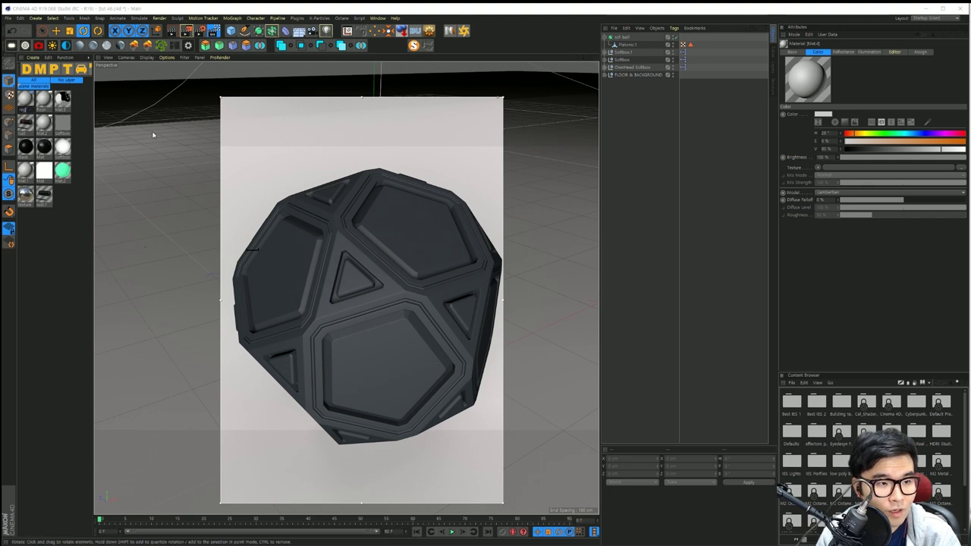
pyautogui.click(26, 98)
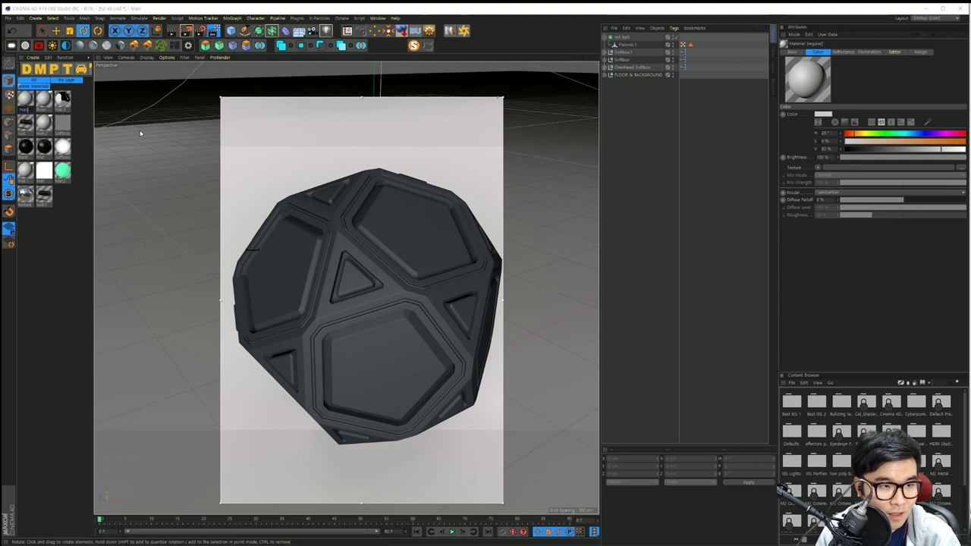
pyautogui.click(44, 99)
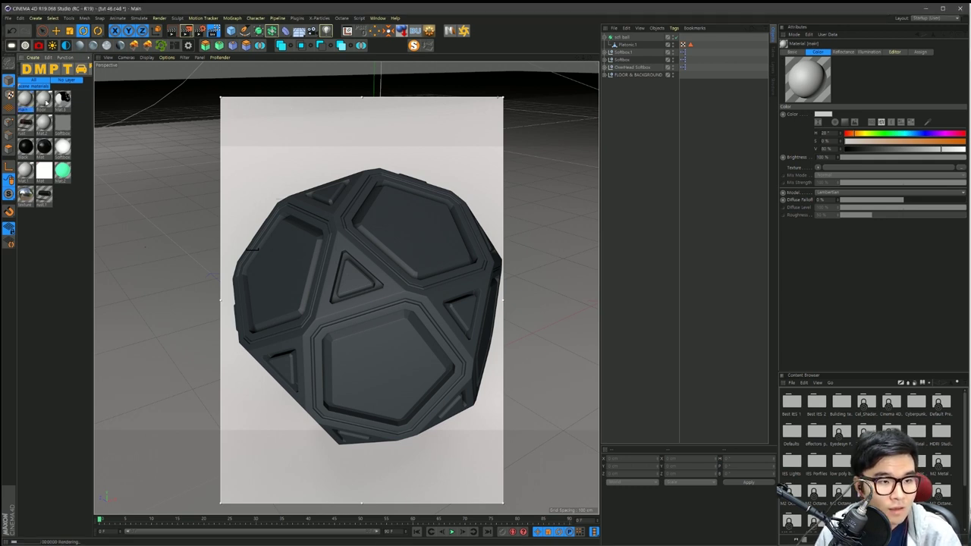
pyautogui.moveTo(44, 99); pyautogui.dragTo(446, 239)
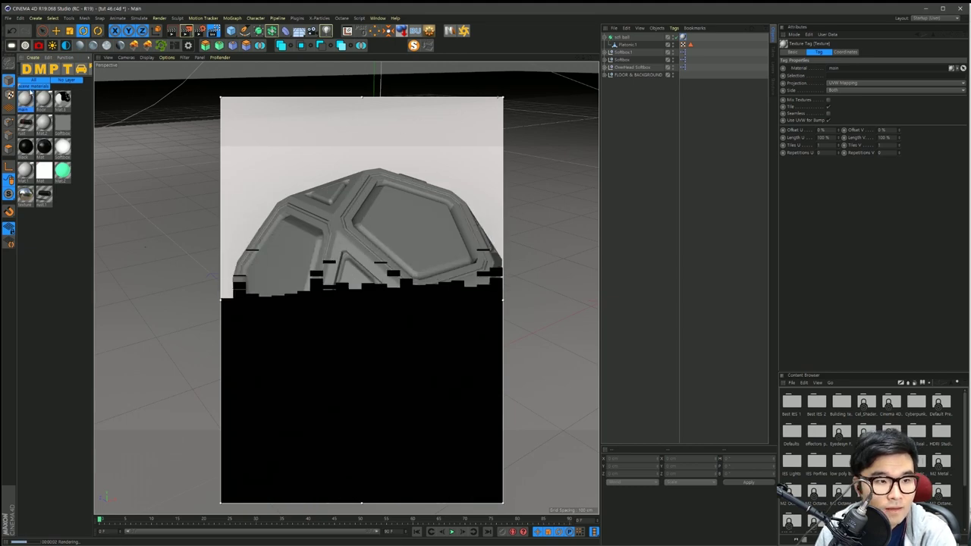
# Step: Lower the main material's Color brightness to about 50% and show its Reflectance channel
pyautogui.doubleClick(25, 99)
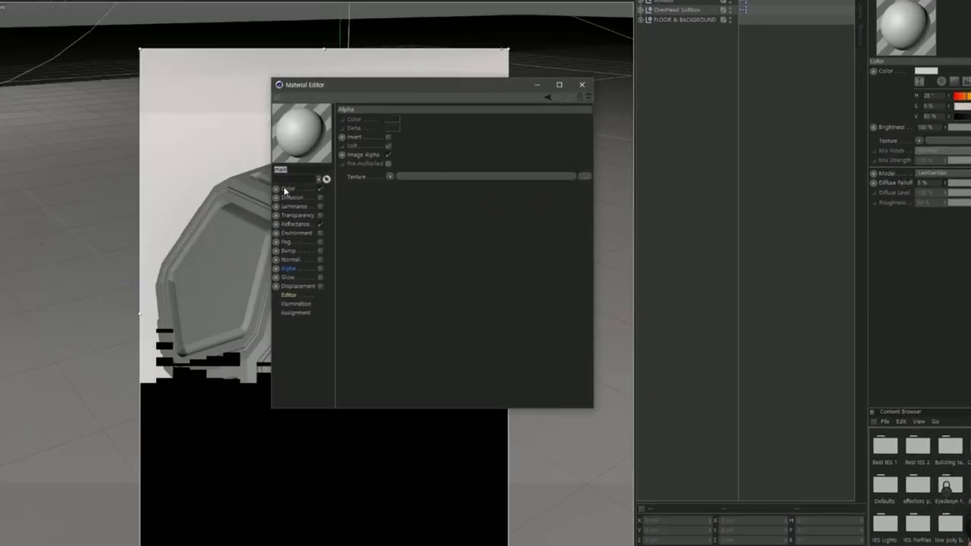
pyautogui.click(285, 189)
pyautogui.moveTo(572, 171)
pyautogui.mouseDown()
pyautogui.moveTo(461, 180)
pyautogui.moveTo(512, 170)
pyautogui.mouseUp()
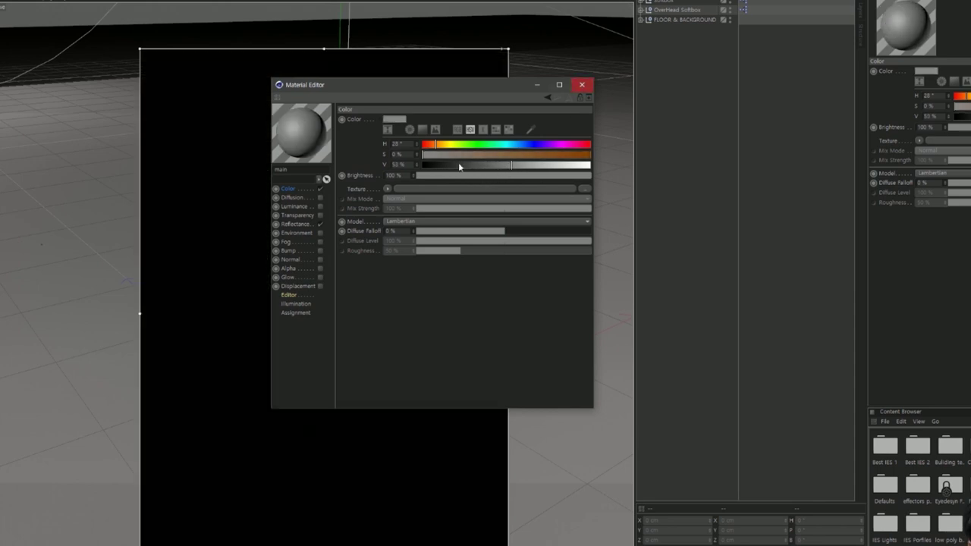
pyautogui.click(296, 225)
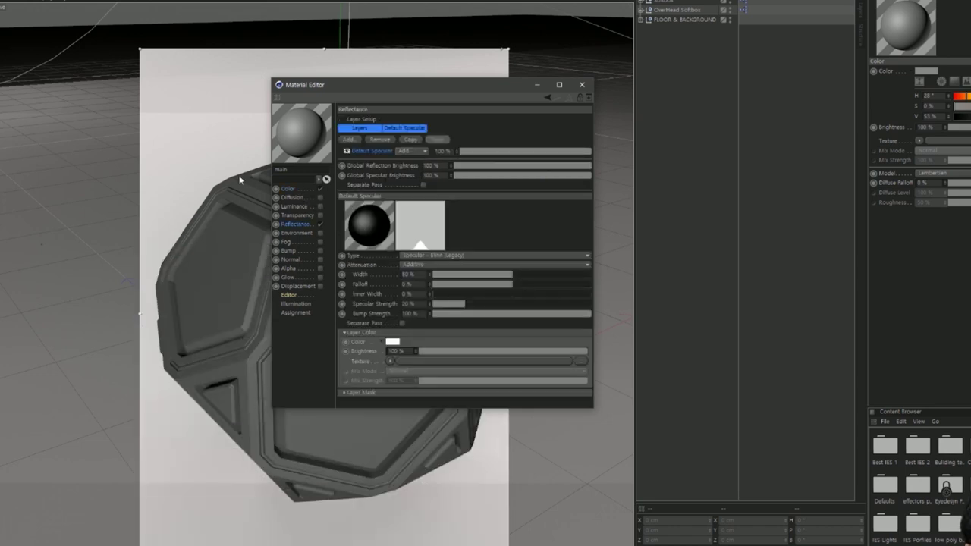
pyautogui.moveTo(400, 88)
pyautogui.mouseDown()
pyautogui.moveTo(640, 112)
pyautogui.moveTo(642, 124)
pyautogui.mouseUp()
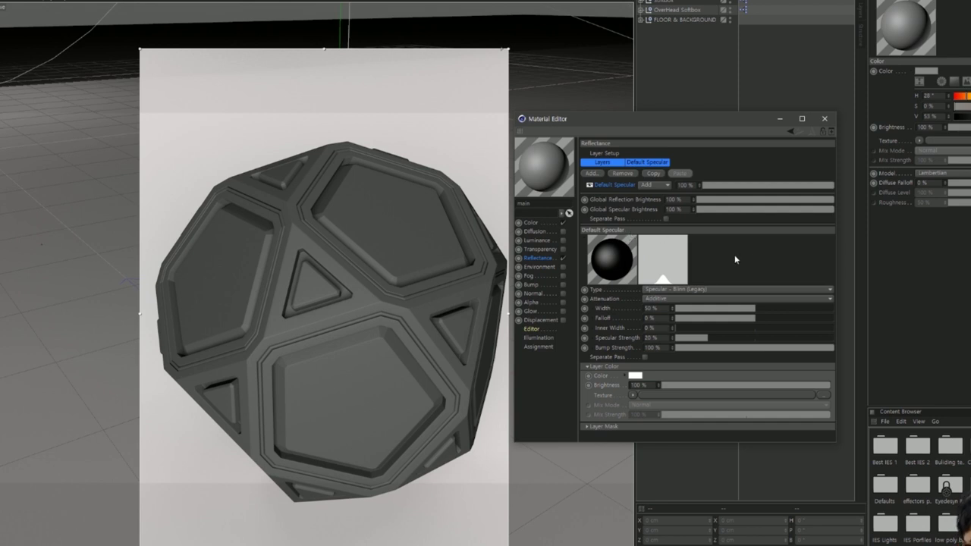
# Step: Rename the Default Specular layer to 'specular' and set its type to GGX
pyautogui.doubleClick(616, 186)
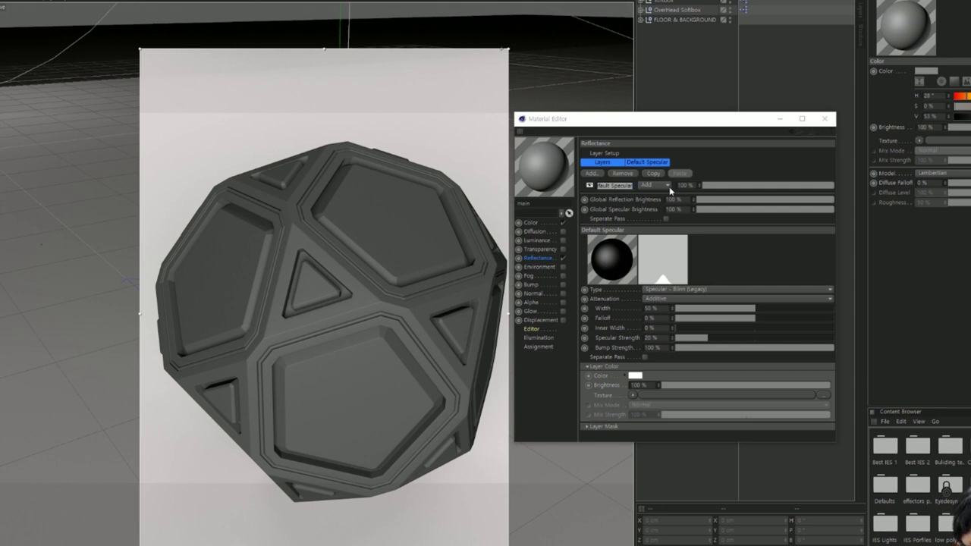
pyautogui.write('s')
pyautogui.write('pecular')
pyautogui.press('Return')
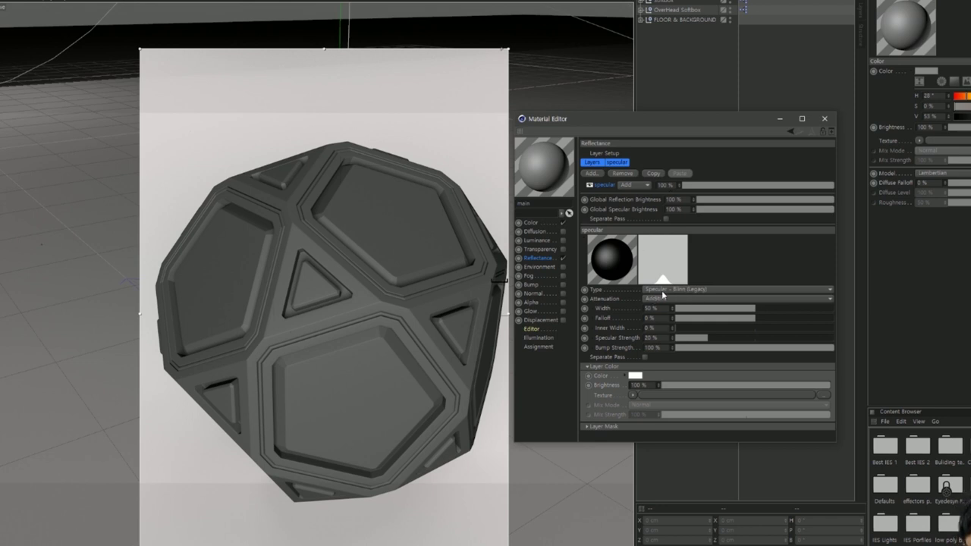
pyautogui.click(664, 292)
pyautogui.click(669, 309)
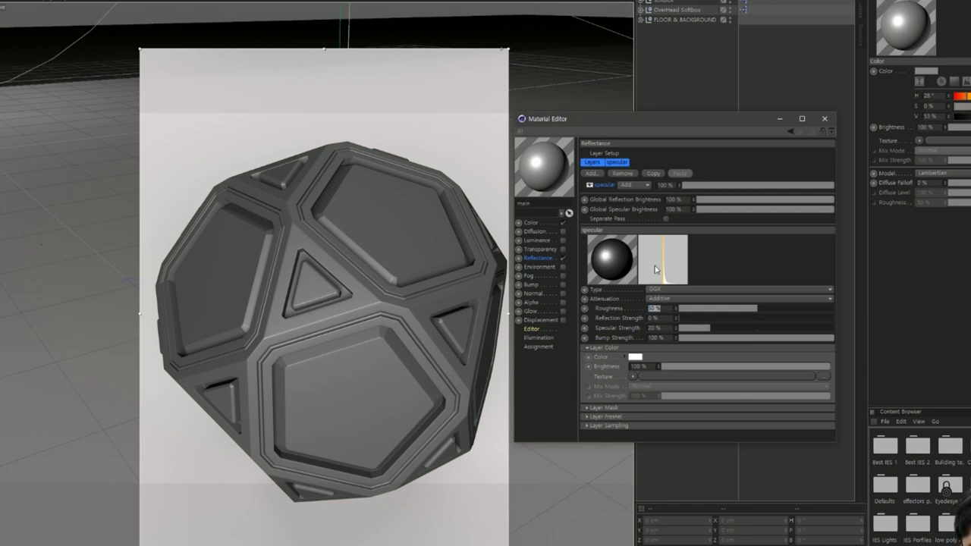
# Step: Give the specular layer 0% roughness, 25% reflection strength and 0% specular strength
pyautogui.write('0')
pyautogui.press('Return')
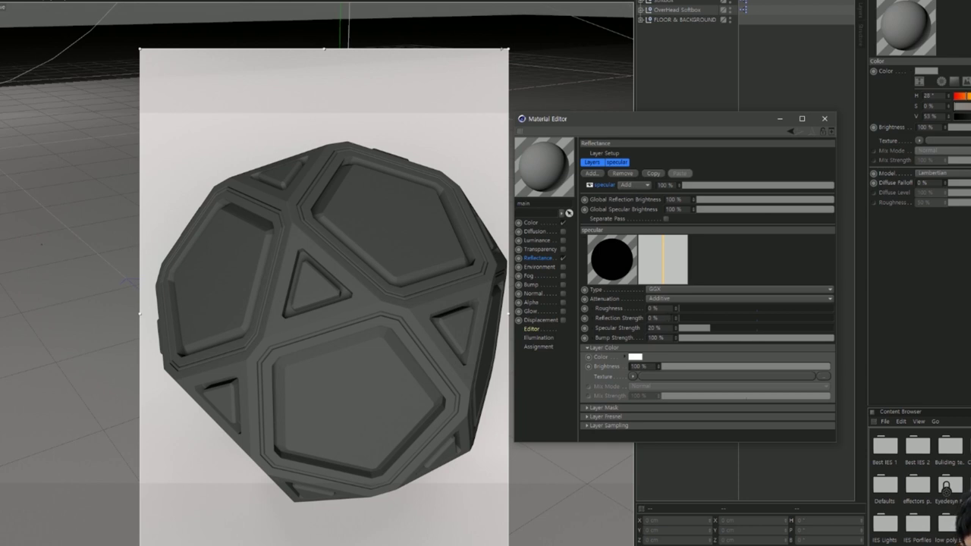
pyautogui.click(652, 318)
pyautogui.write('25')
pyautogui.press('Return')
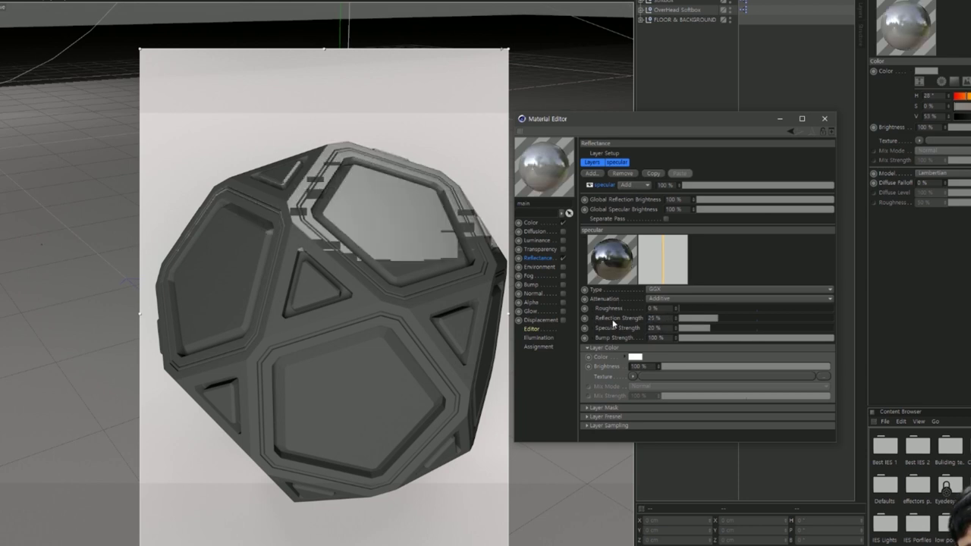
pyautogui.click(654, 327)
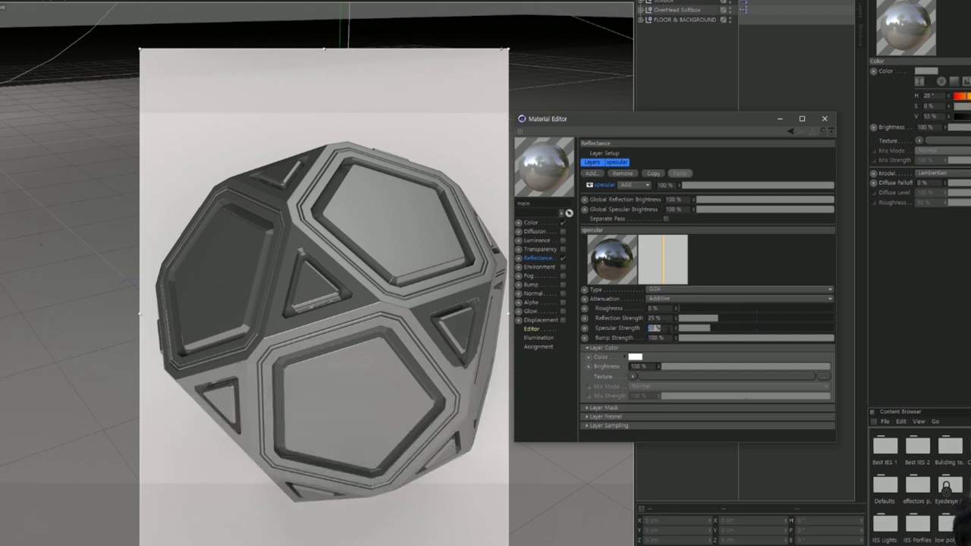
pyautogui.write('0')
pyautogui.press('Return')
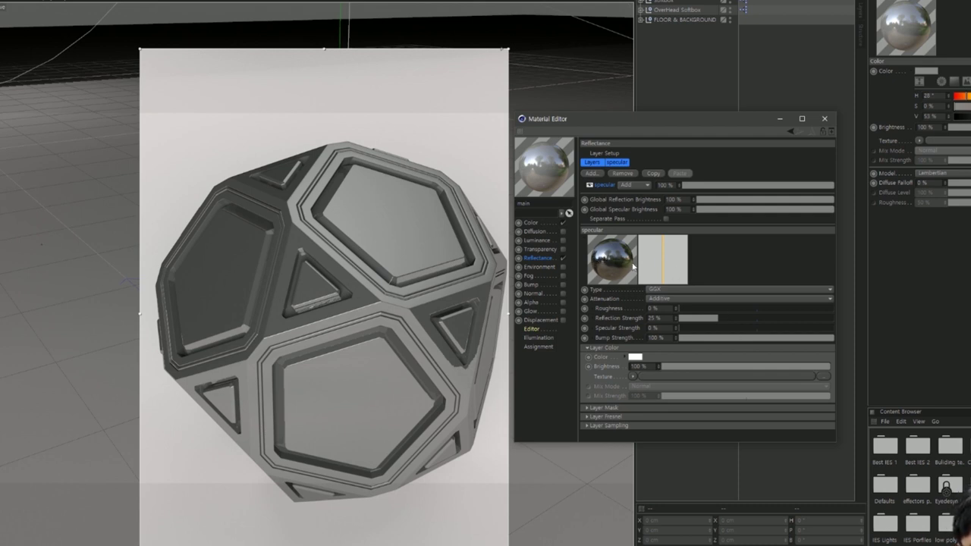
pyautogui.click(590, 174)
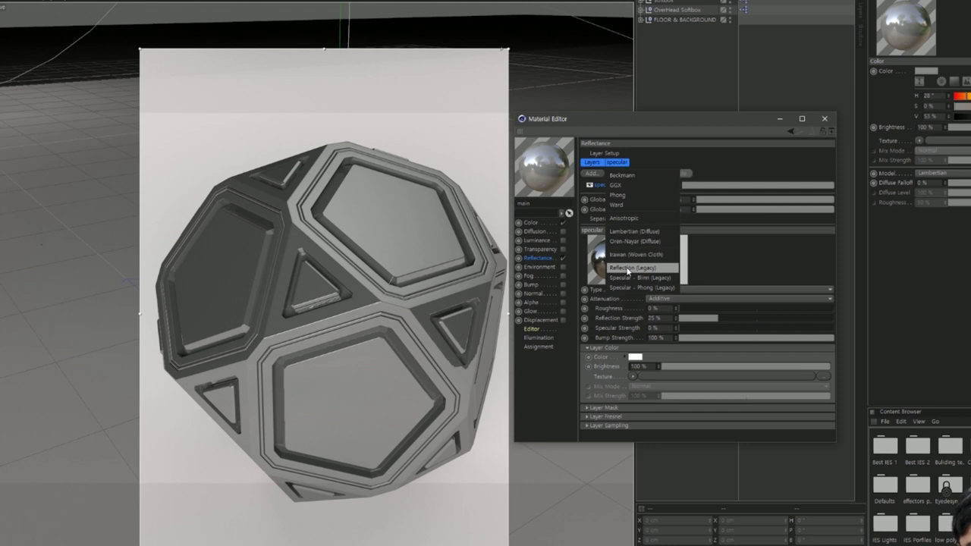
# Step: Add a Reflection (Legacy) layer and name it 'reflection'
pyautogui.click(628, 269)
pyautogui.doubleClick(607, 189)
pyautogui.write('reflect')
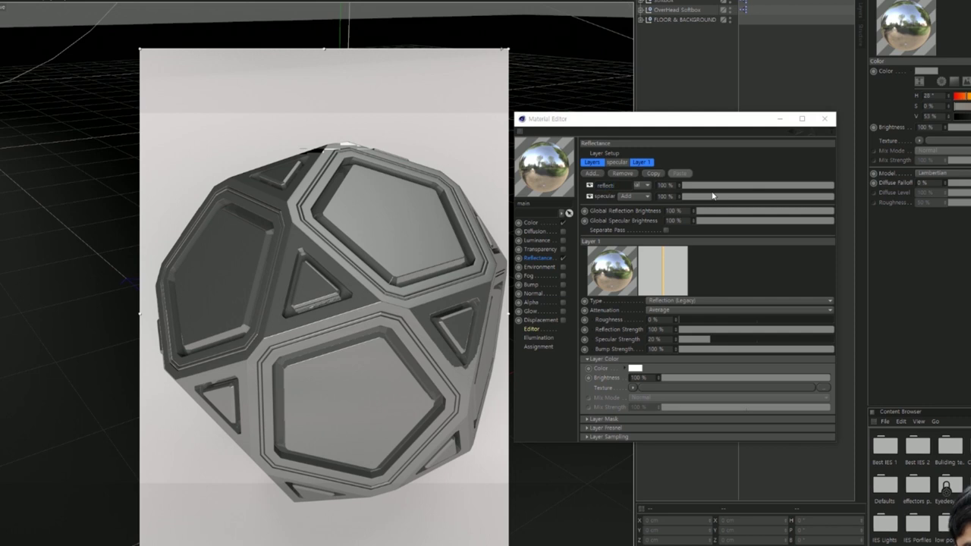
pyautogui.write('n')
pyautogui.press('Return')
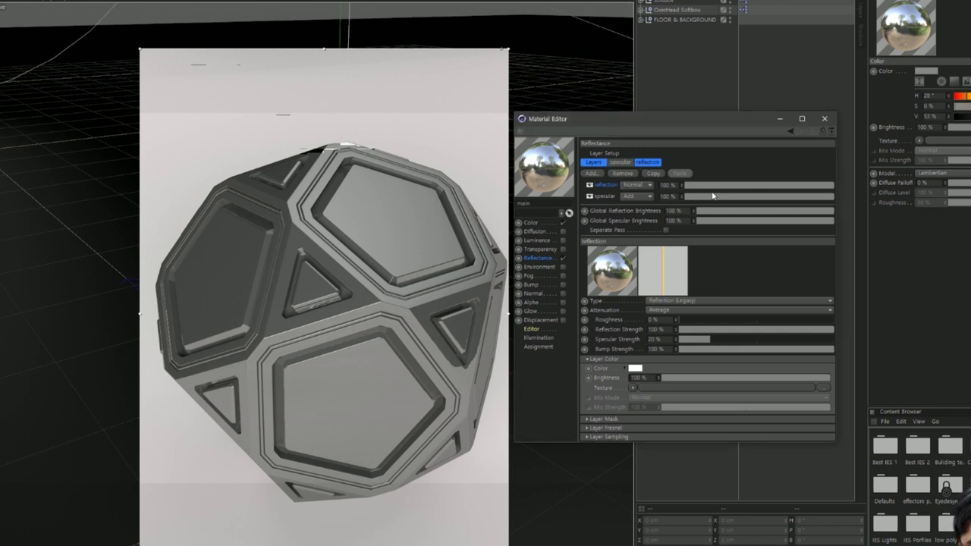
# Step: Make the reflection layer blend additively with Additive attenuation
pyautogui.click(636, 185)
pyautogui.click(636, 204)
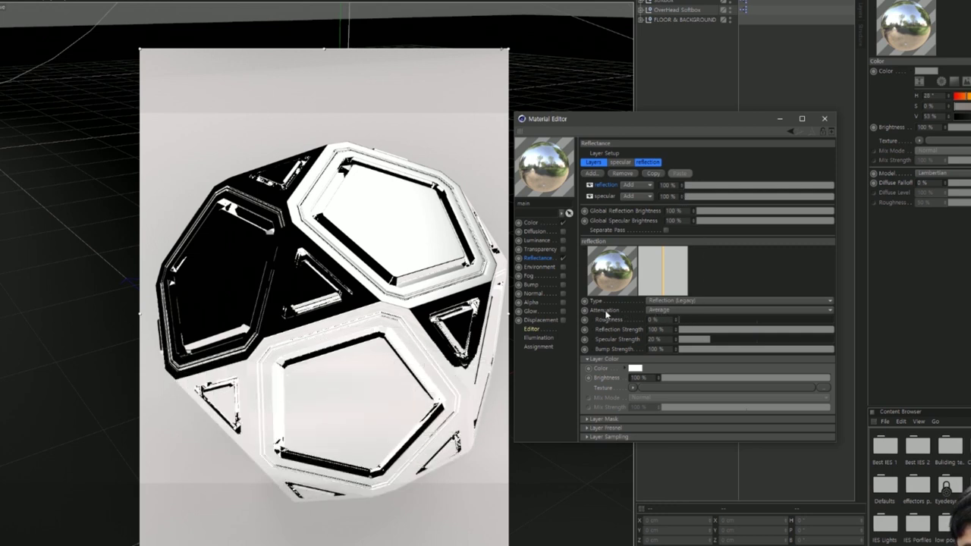
pyautogui.click(660, 311)
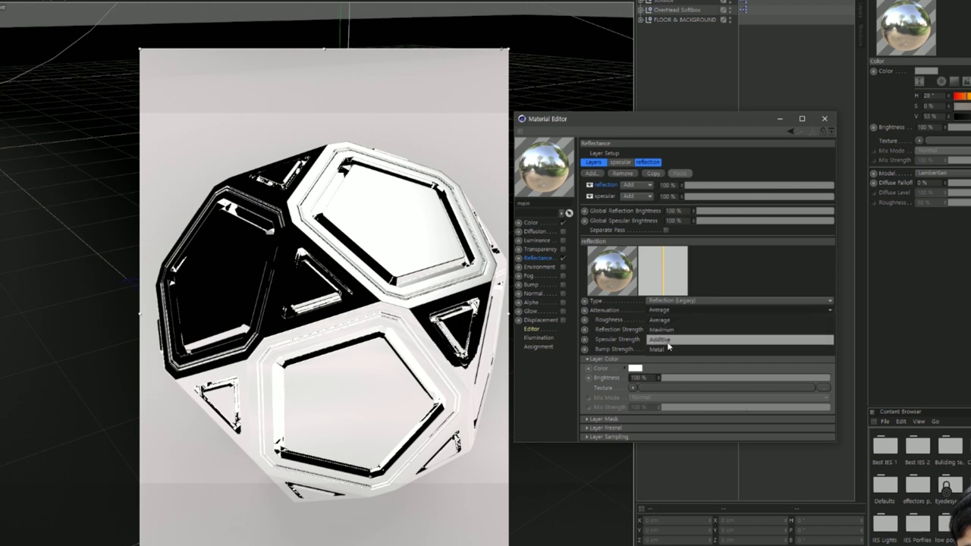
pyautogui.click(667, 340)
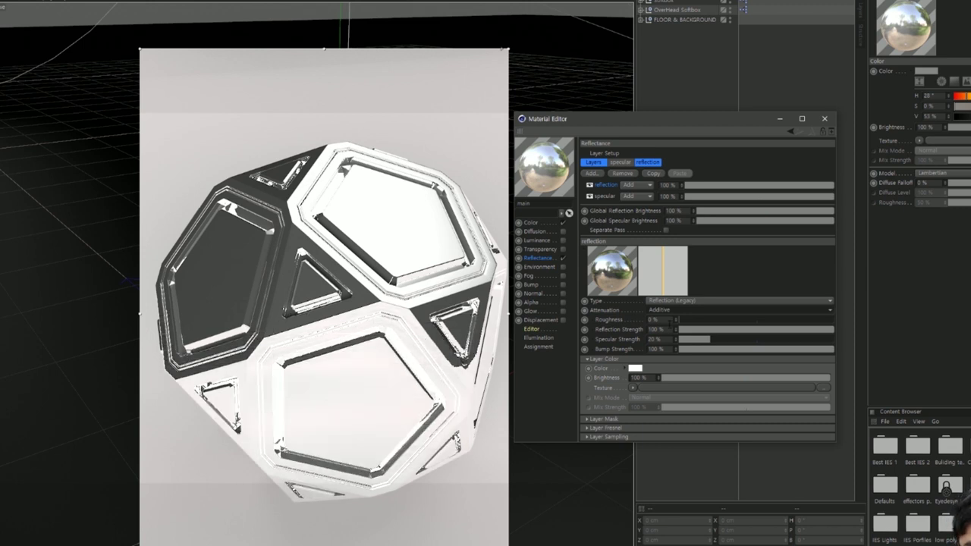
# Step: Set the specular layer to 40% roughness, 0% reflection strength and 10% specular strength
pyautogui.click(605, 197)
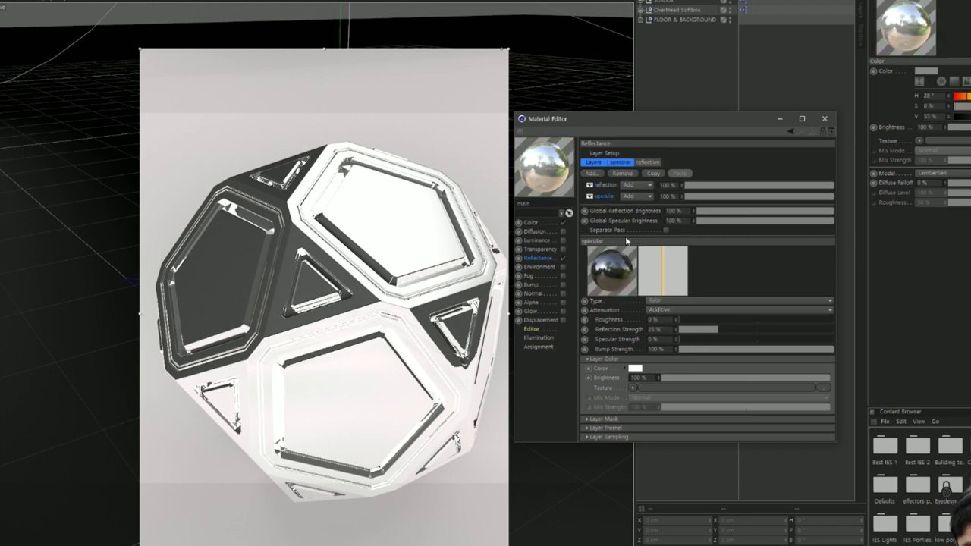
pyautogui.doubleClick(653, 319)
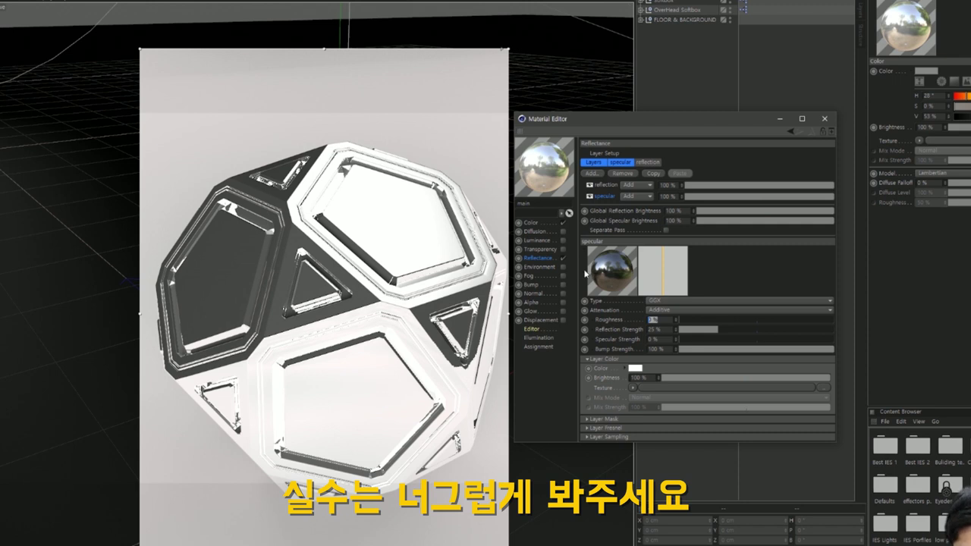
pyautogui.write('40')
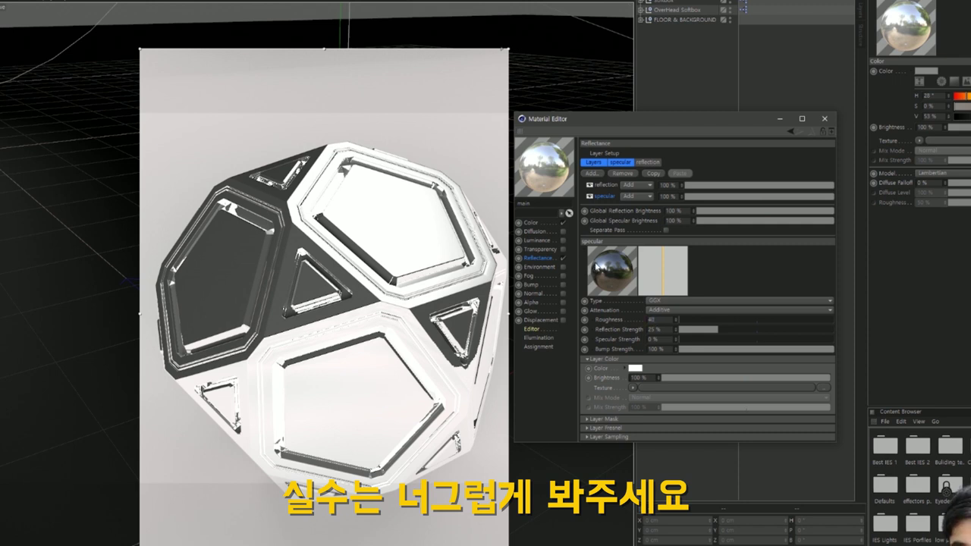
pyautogui.press('Return')
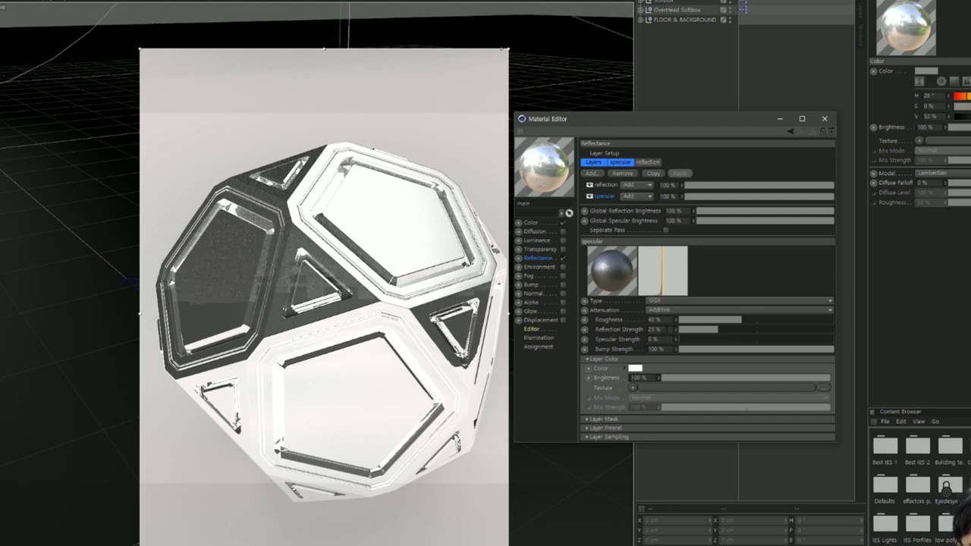
pyautogui.press('Tab')
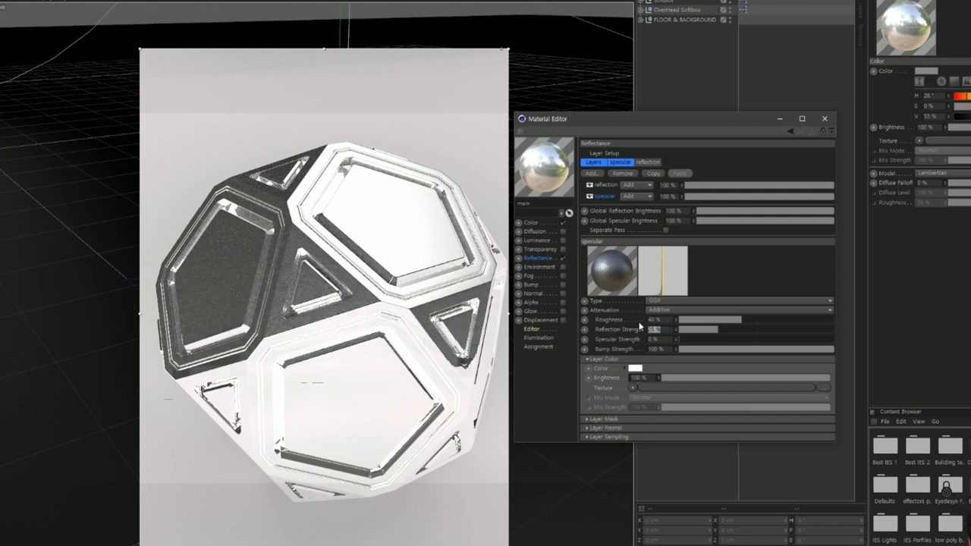
pyautogui.write('0')
pyautogui.press('Return')
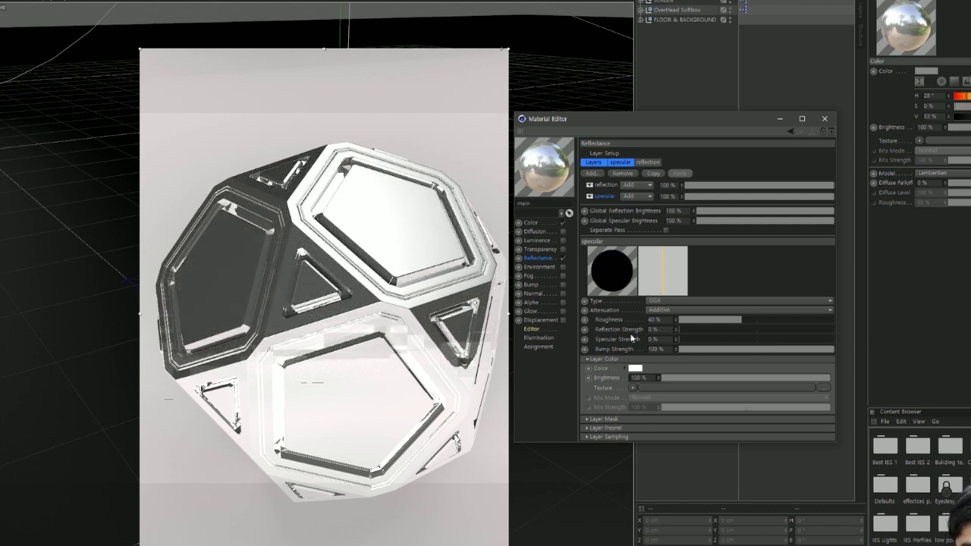
pyautogui.click(661, 339)
pyautogui.write('10')
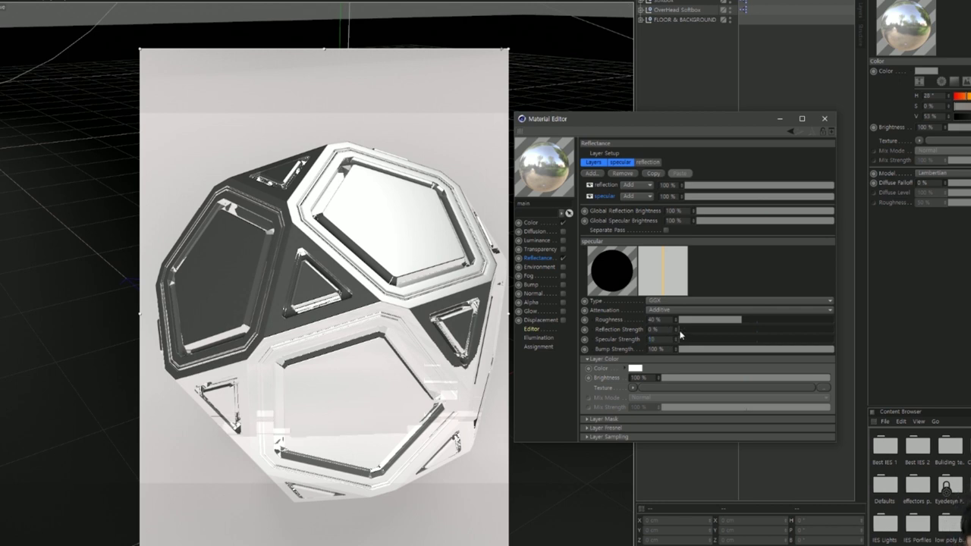
pyautogui.press('Return')
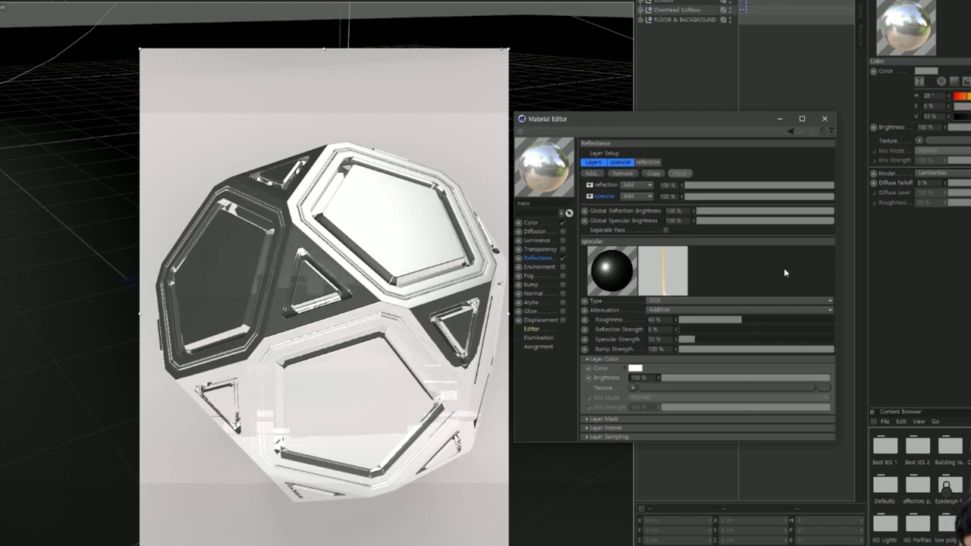
# Step: Set the reflection layer to 25% reflection and 0% specular strength, and enable Bump
pyautogui.click(607, 185)
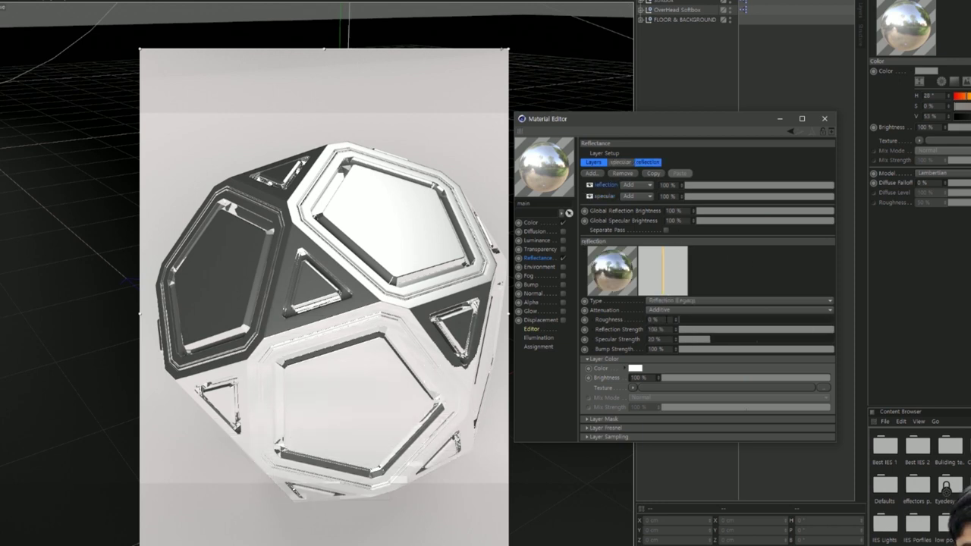
pyautogui.click(656, 330)
pyautogui.write('25')
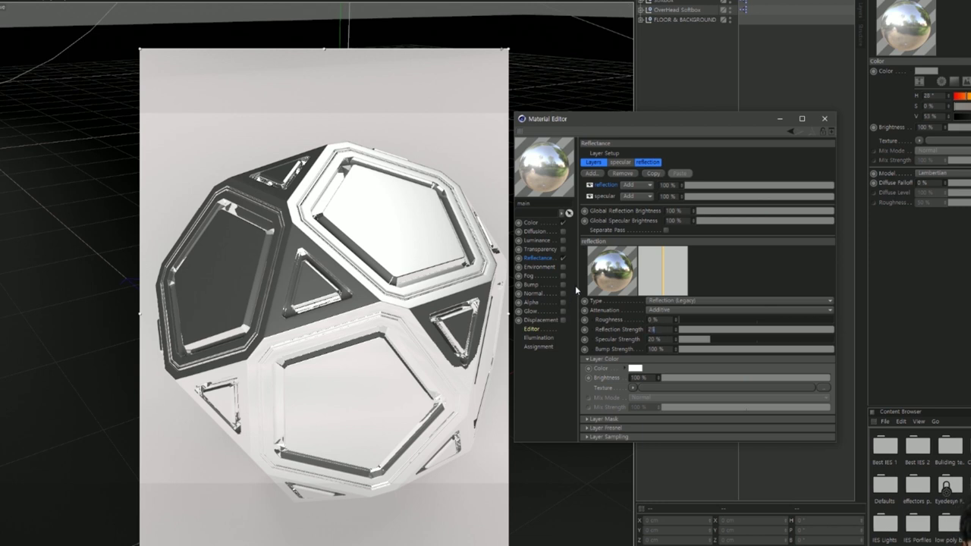
pyautogui.press('Return')
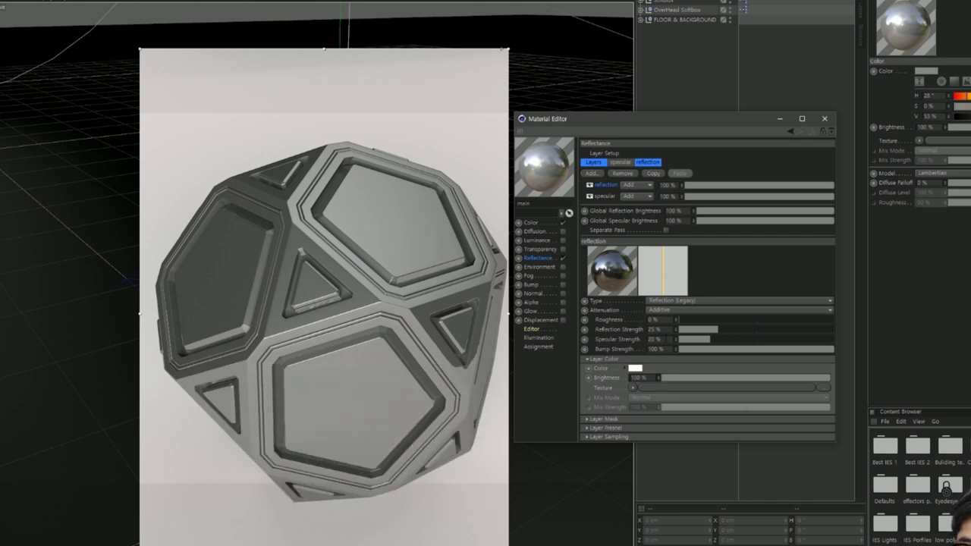
pyautogui.click(656, 339)
pyautogui.write('0')
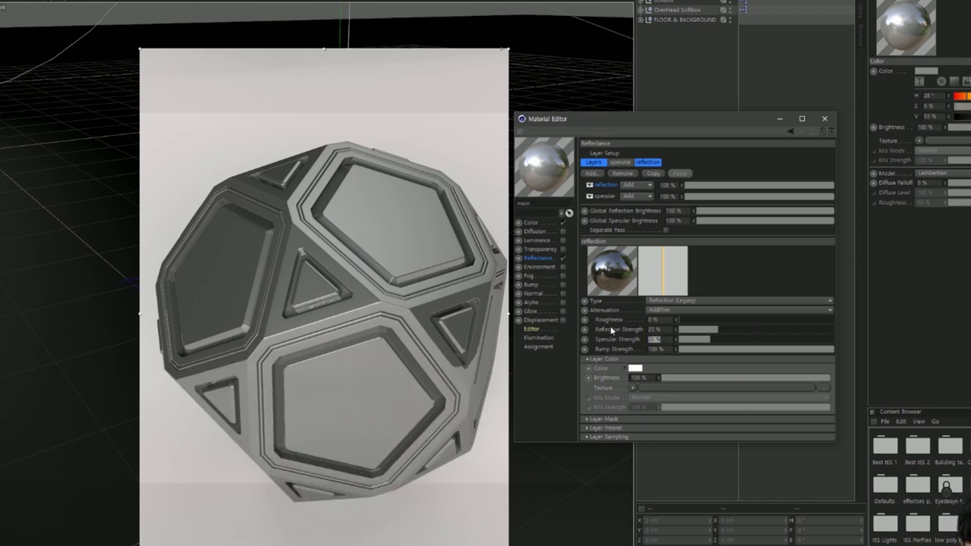
pyautogui.press('Return')
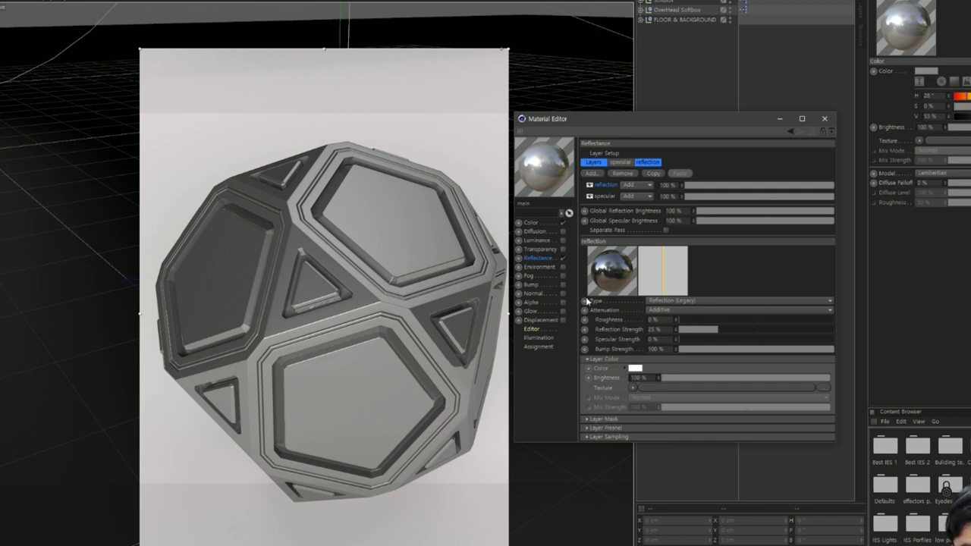
pyautogui.click(530, 285)
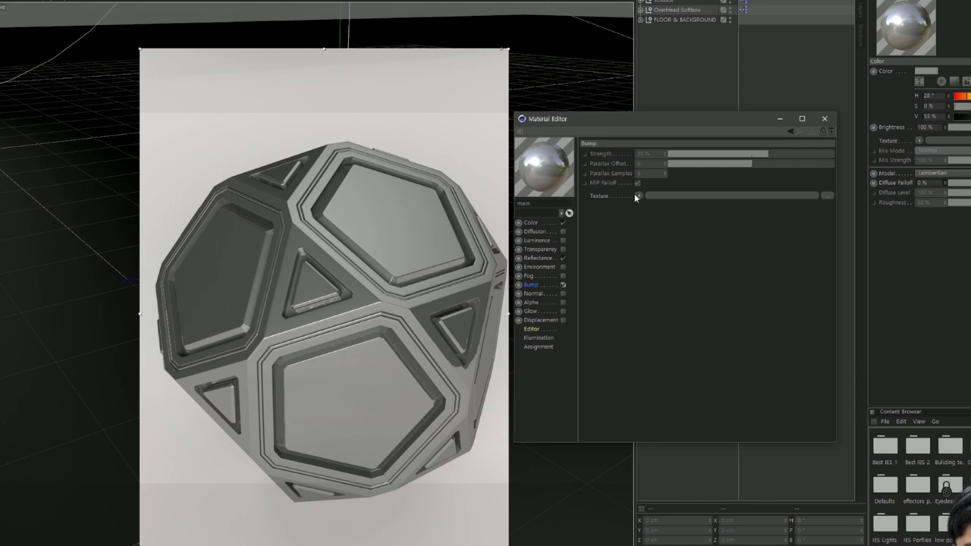
# Step: Load the eroded scratch metal JPG as the bump texture without copying it to the project
pyautogui.click(827, 195)
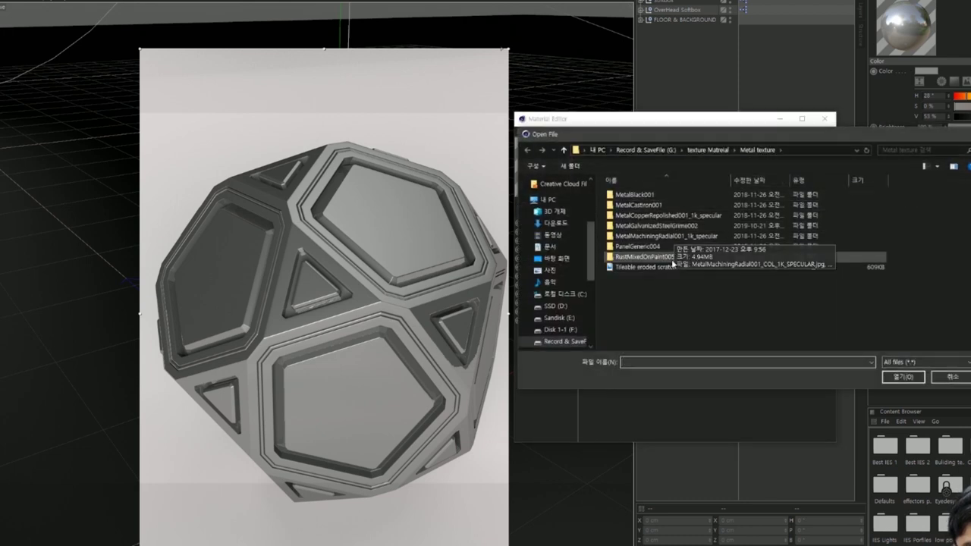
pyautogui.doubleClick(658, 269)
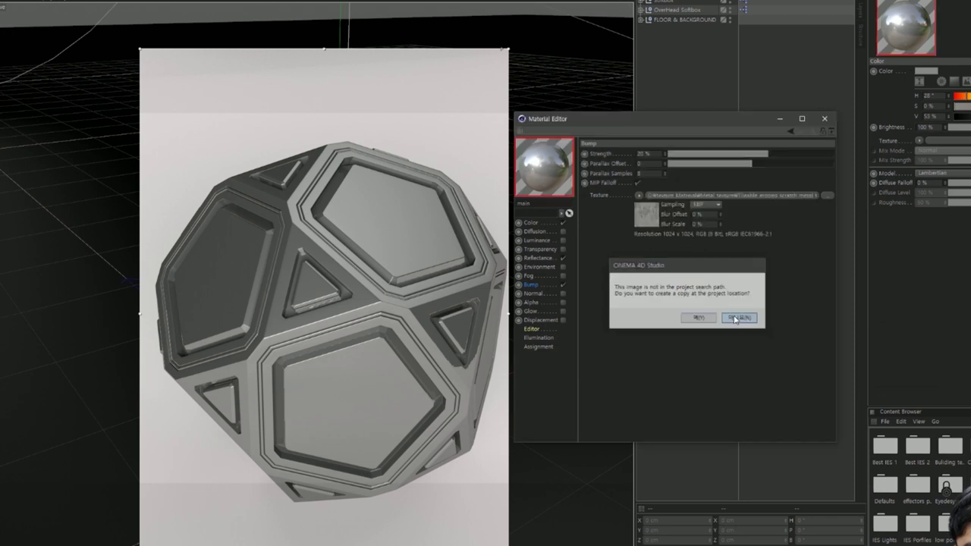
pyautogui.click(734, 319)
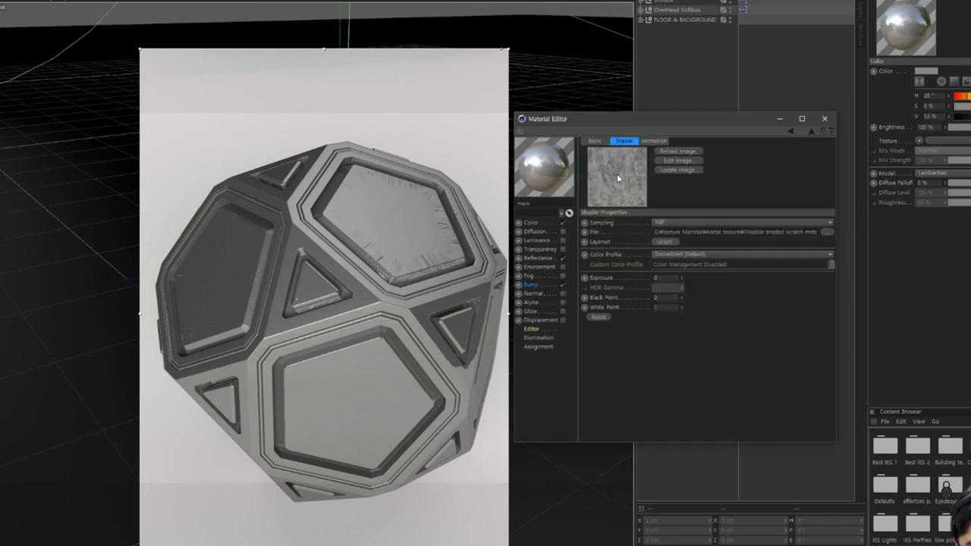
pyautogui.click(826, 233)
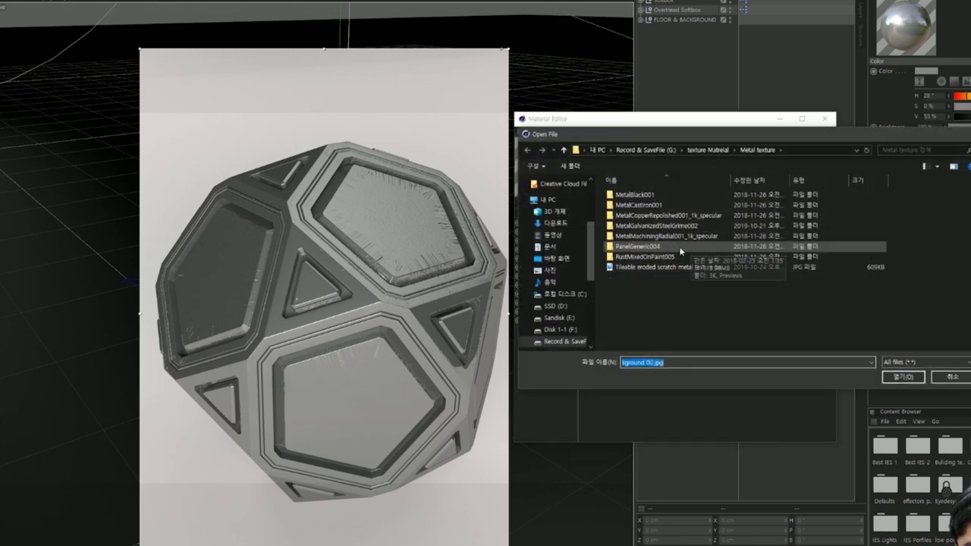
pyautogui.rightClick(707, 315)
pyautogui.moveTo(759, 334)
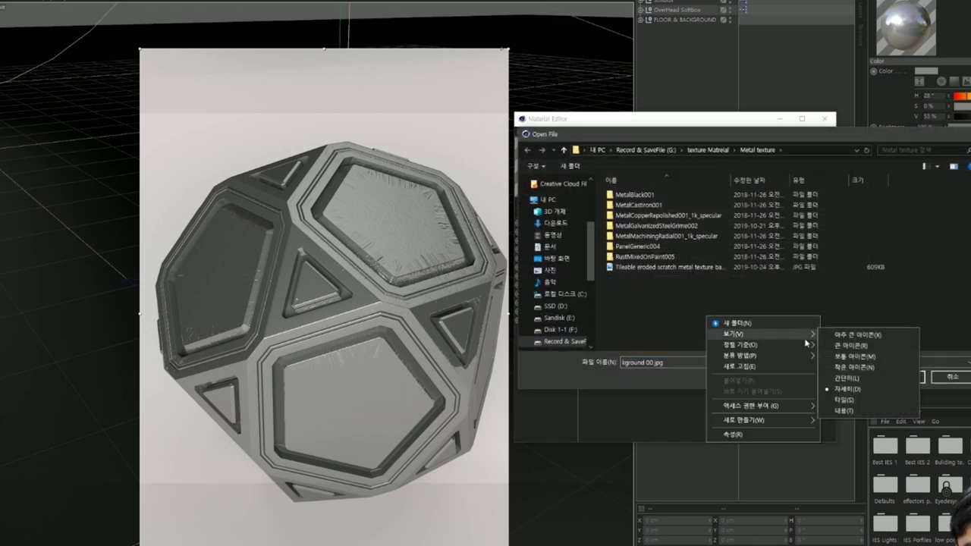
pyautogui.click(861, 341)
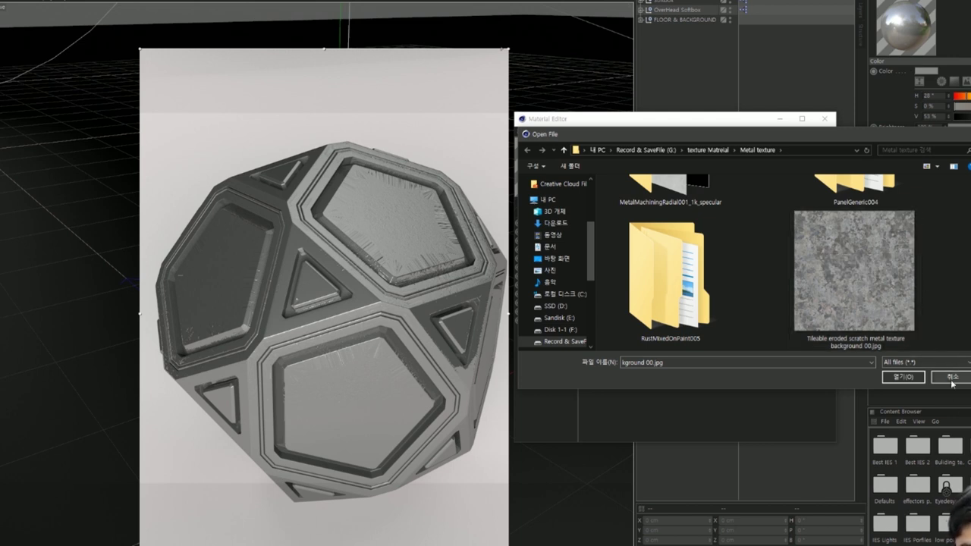
pyautogui.click(903, 377)
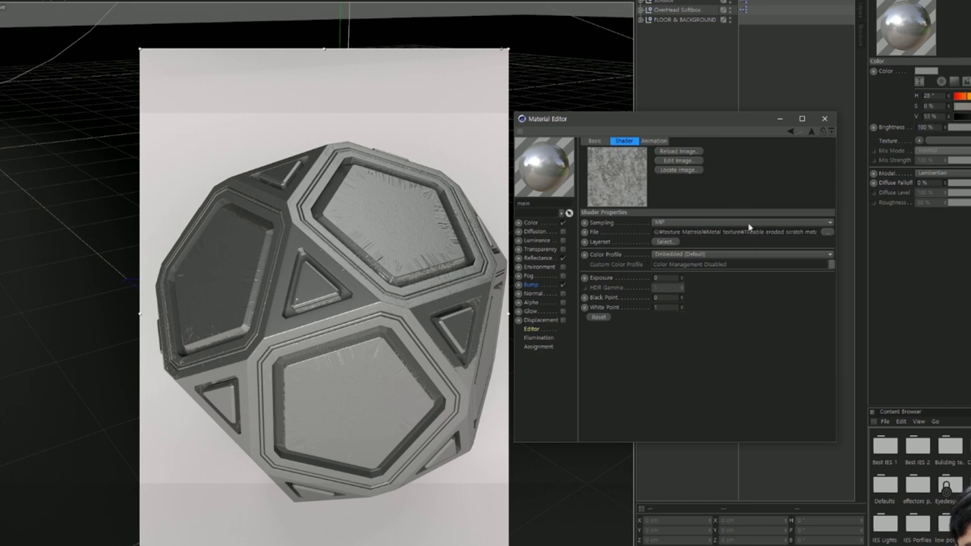
# Step: Set the Bump channel strength to 30%
pyautogui.click(811, 132)
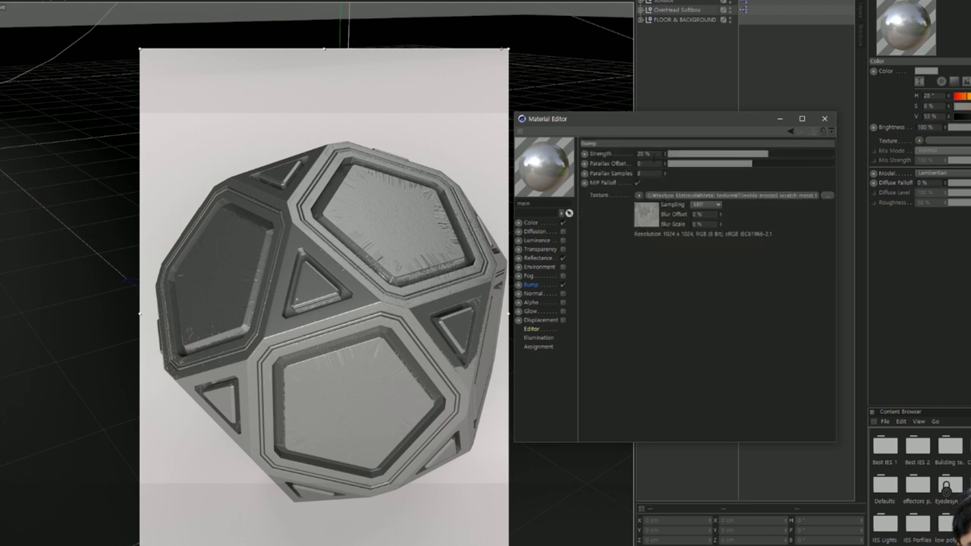
pyautogui.press('Tab')
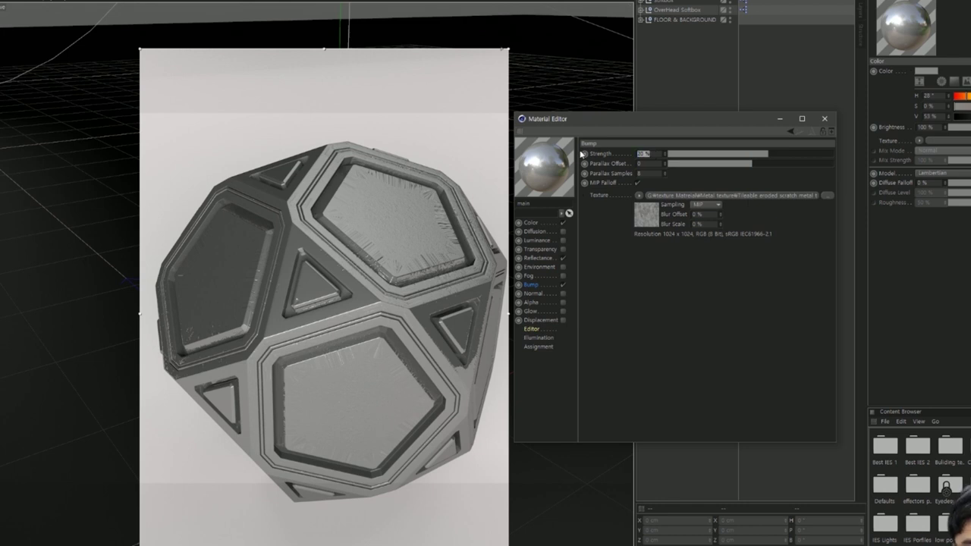
pyautogui.write('50')
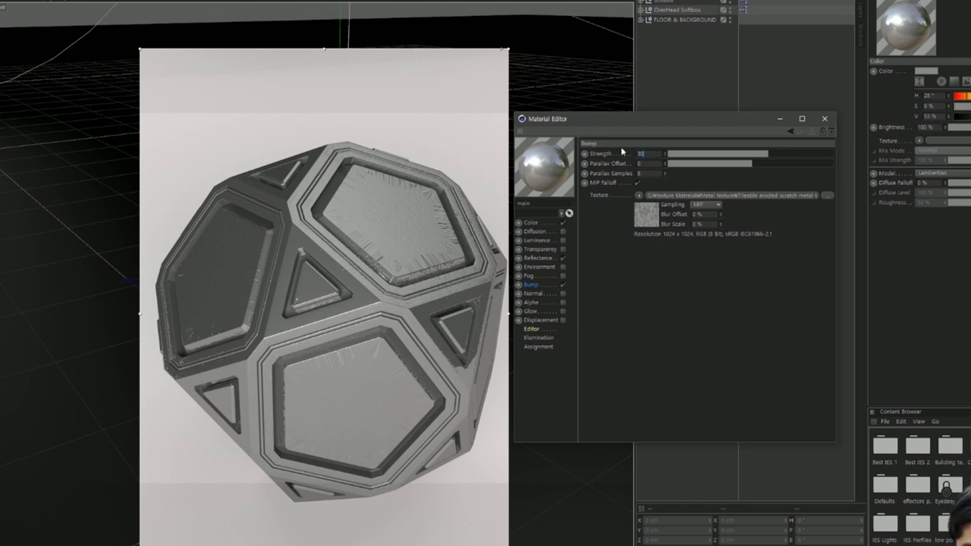
pyautogui.press('Return')
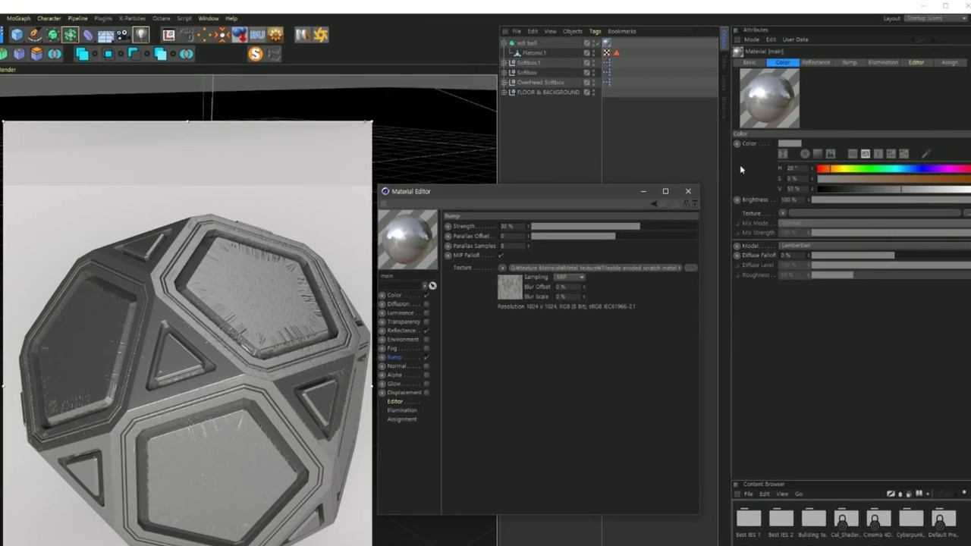
# Step: Switch the ball's texture tag to Cubic projection with 2×2 tiling, then close the Material Editor
pyautogui.click(607, 43)
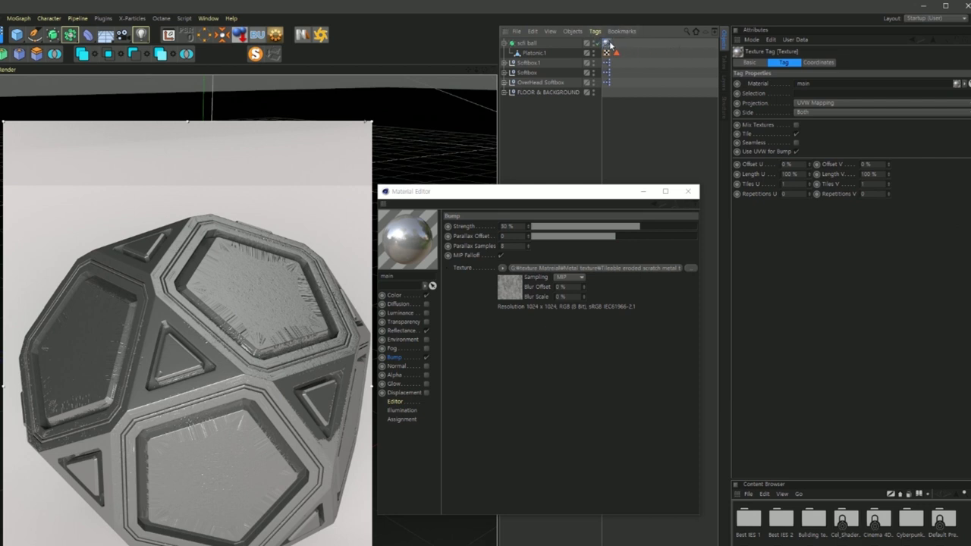
pyautogui.click(804, 104)
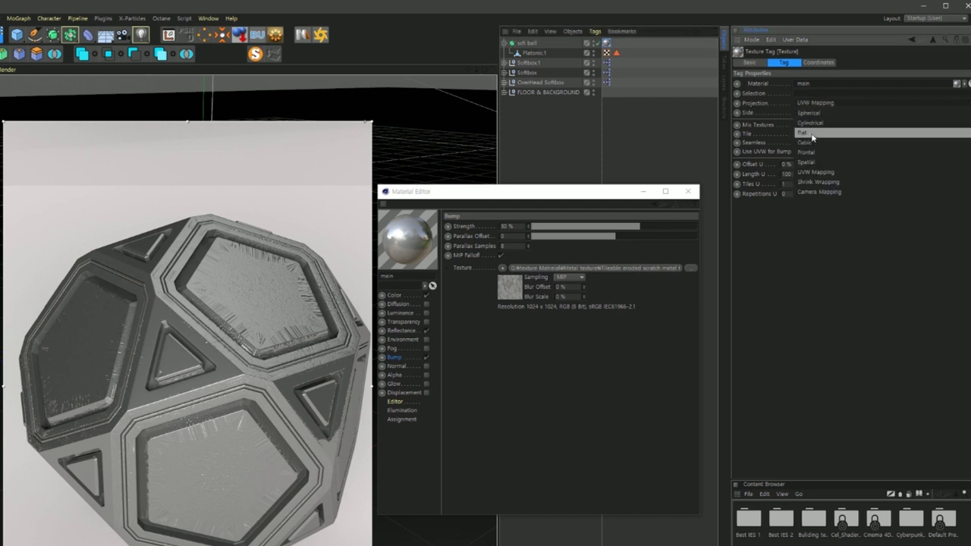
pyautogui.click(815, 143)
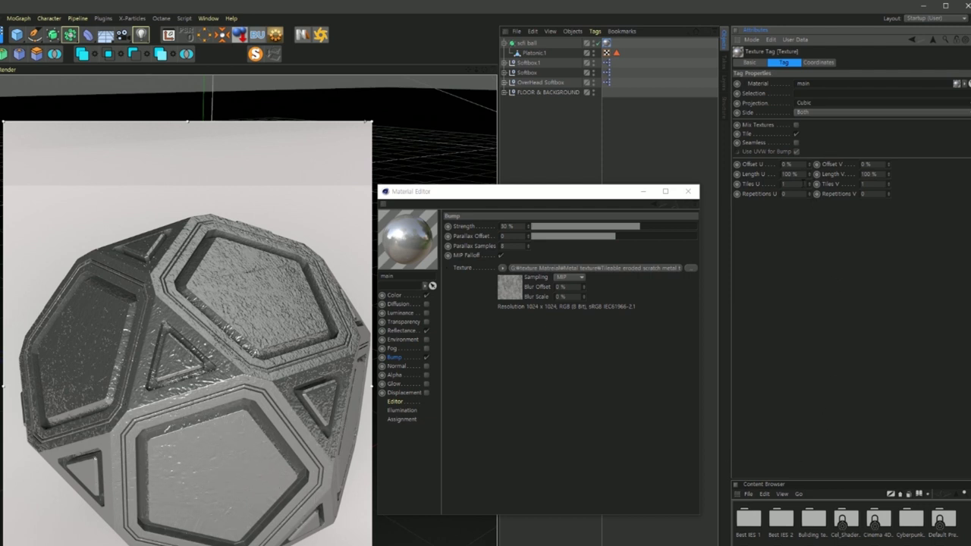
pyautogui.click(784, 184)
pyautogui.write('2')
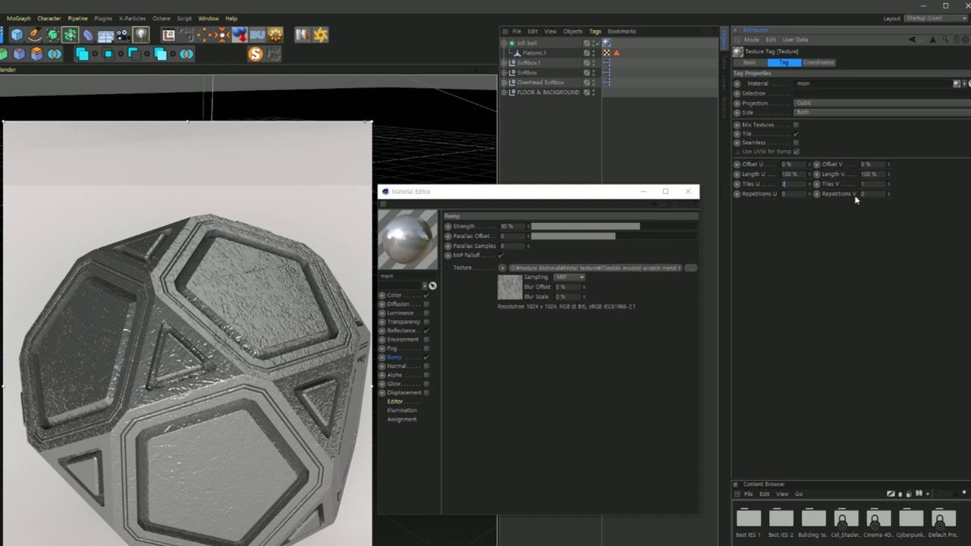
pyautogui.click(862, 184)
pyautogui.write('2')
pyautogui.press('Return')
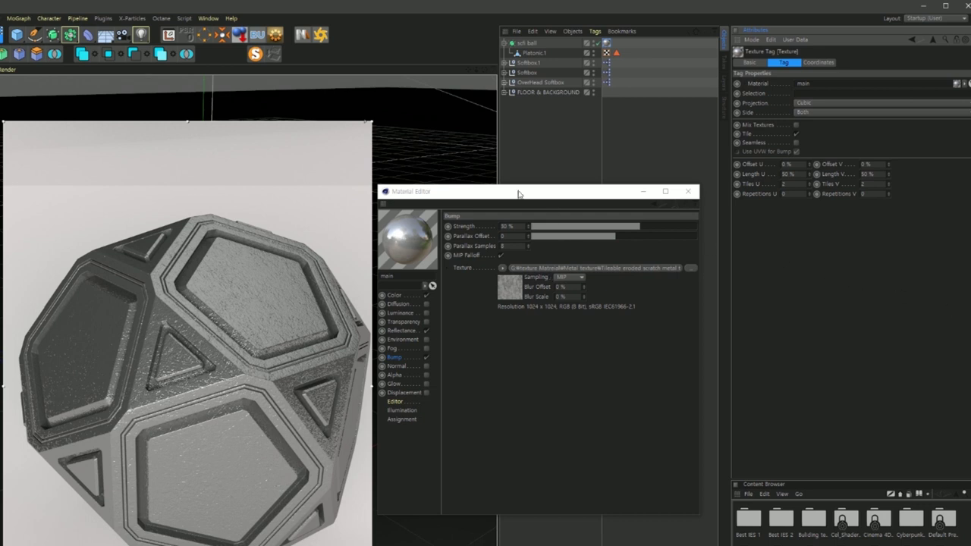
pyautogui.moveTo(492, 190); pyautogui.dragTo(432, 188)
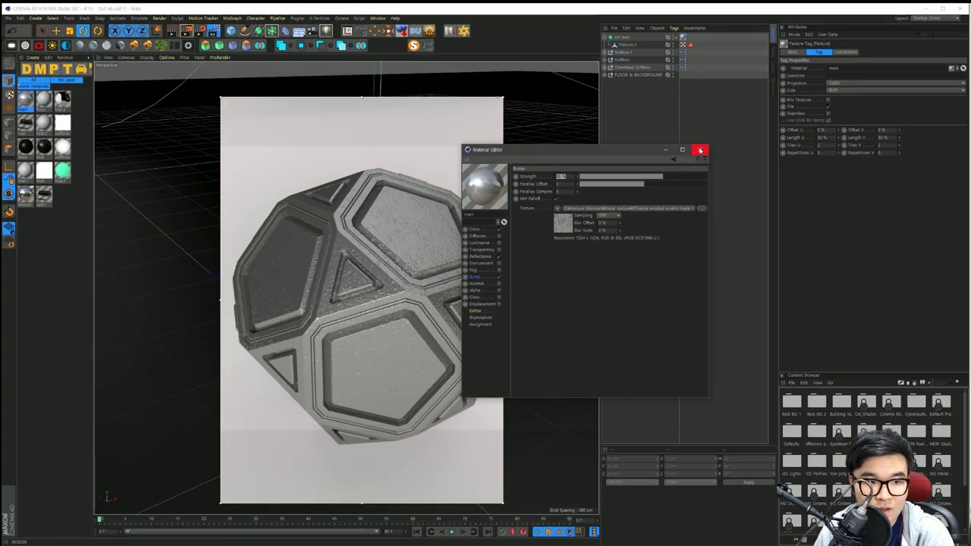
pyautogui.click(628, 189)
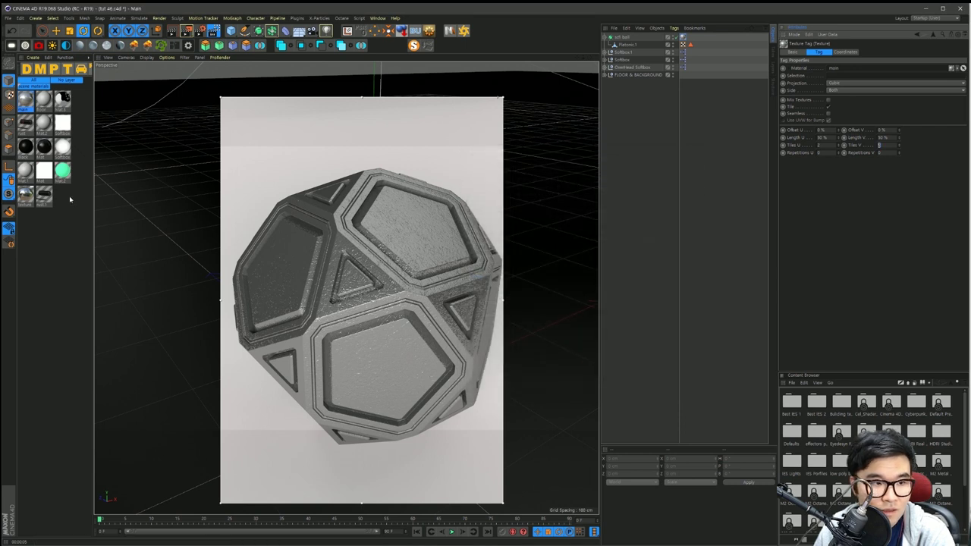
# Step: Add a new material and open its Color channel in the Material Editor
pyautogui.doubleClick(67, 199)
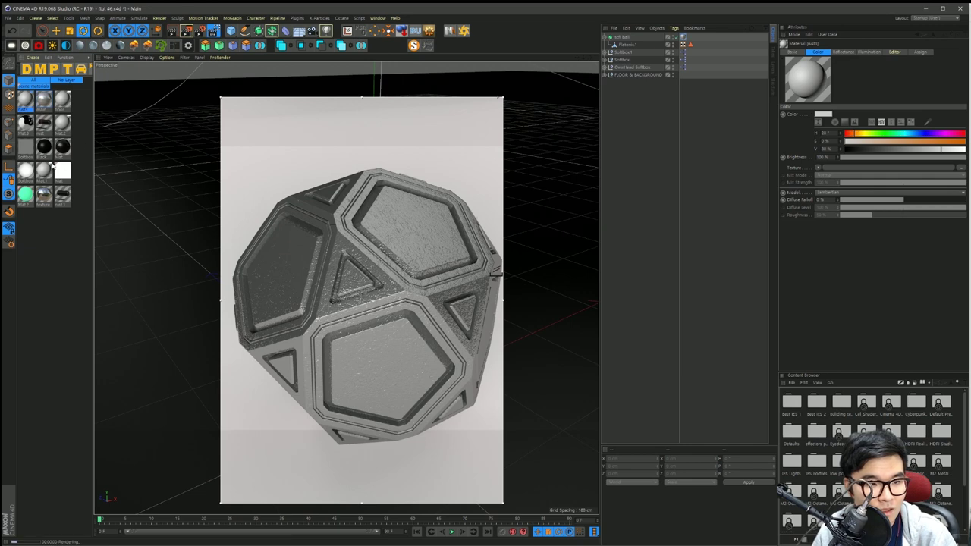
pyautogui.doubleClick(26, 101)
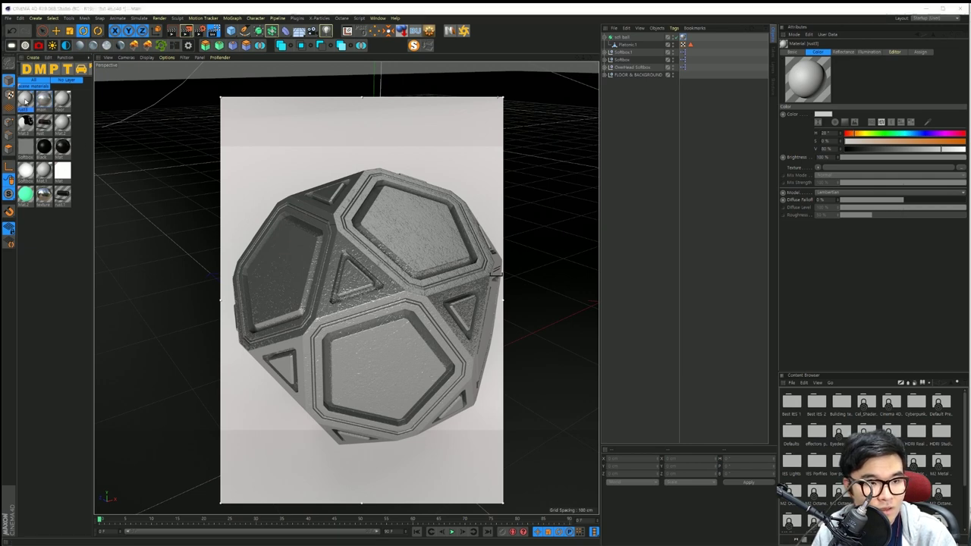
pyautogui.moveTo(197, 67); pyautogui.dragTo(566, 161)
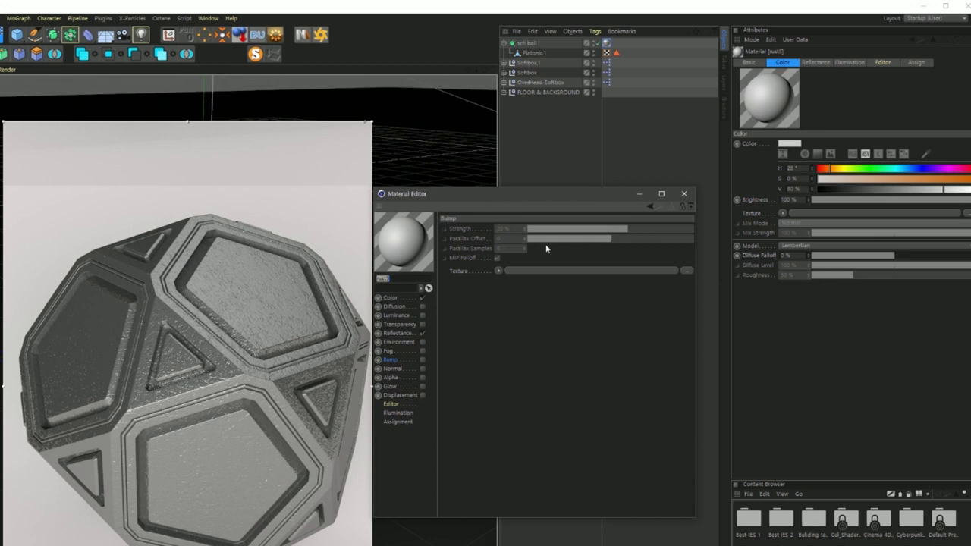
pyautogui.click(395, 299)
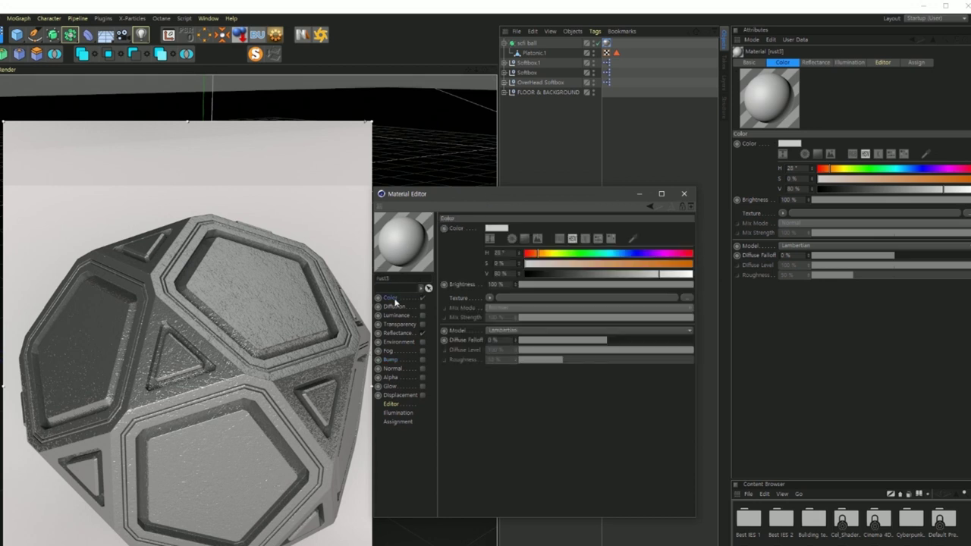
# Step: Set the rust material's base colour to a dark reddish brown: H 22°, S 95%, V 37%
pyautogui.click(497, 228)
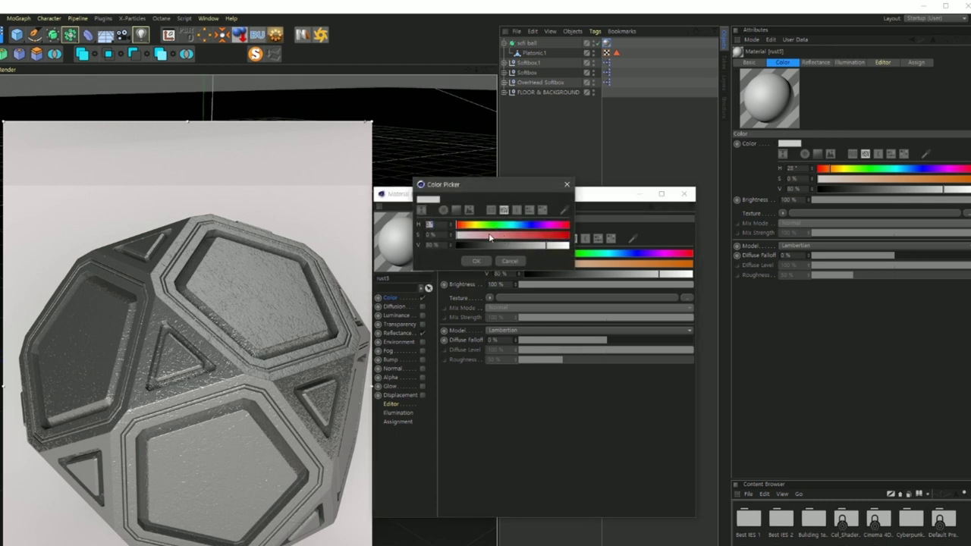
pyautogui.click(471, 226)
pyautogui.moveTo(473, 226)
pyautogui.mouseDown()
pyautogui.moveTo(465, 226)
pyautogui.moveTo(569, 236)
pyautogui.mouseUp()
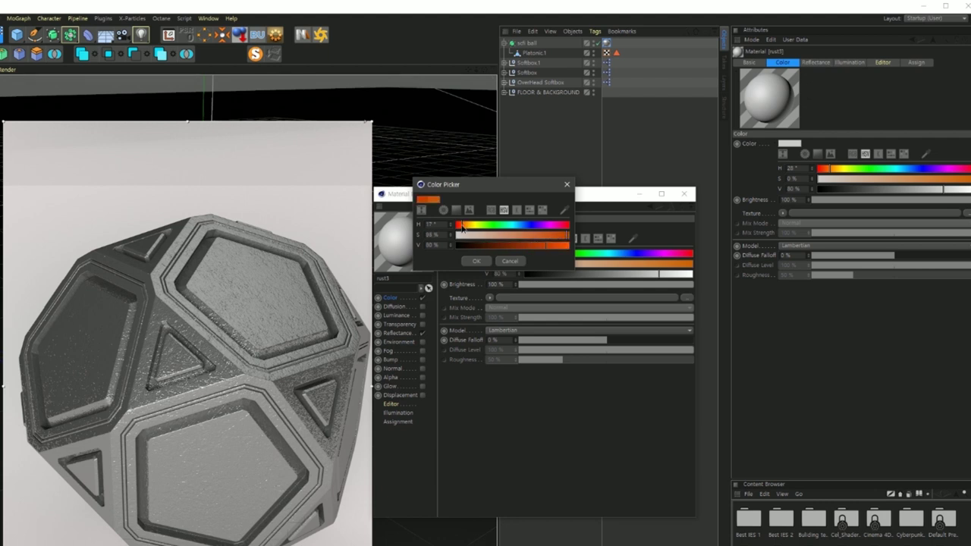
pyautogui.moveTo(470, 225); pyautogui.dragTo(465, 226)
pyautogui.click(462, 226)
pyautogui.click(567, 235)
pyautogui.moveTo(546, 245); pyautogui.dragTo(502, 245)
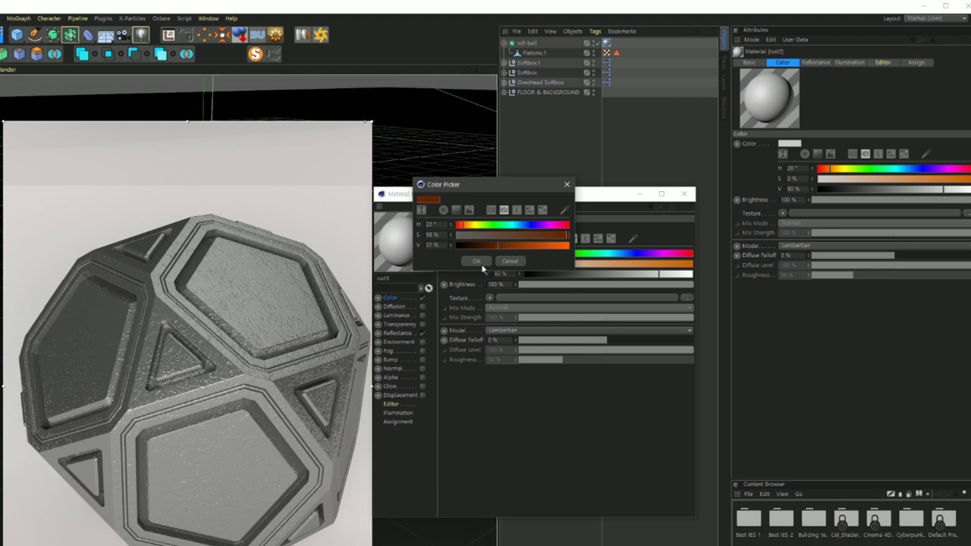
pyautogui.click(485, 264)
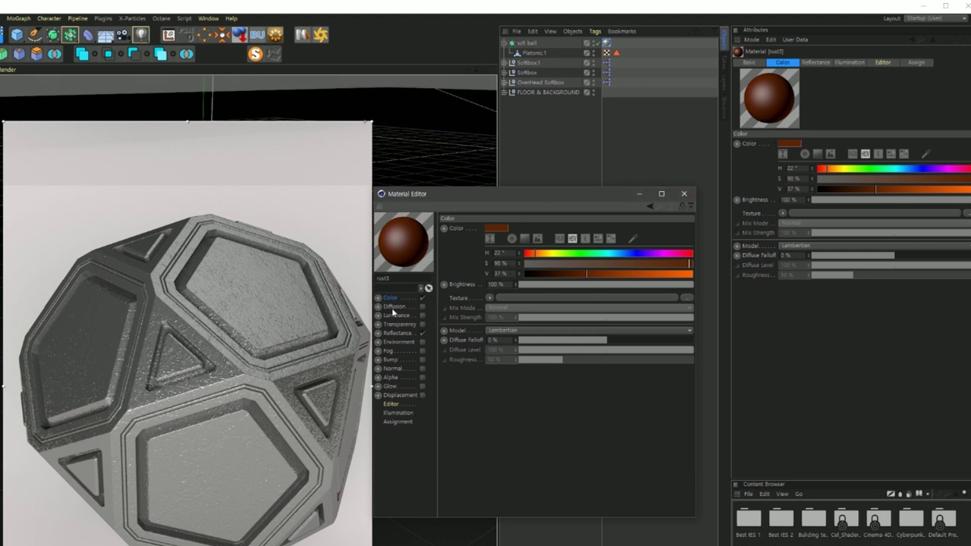
# Step: Switch the rust material's Default Specular layer to Phong with 2% Specular Strength
pyautogui.click(398, 334)
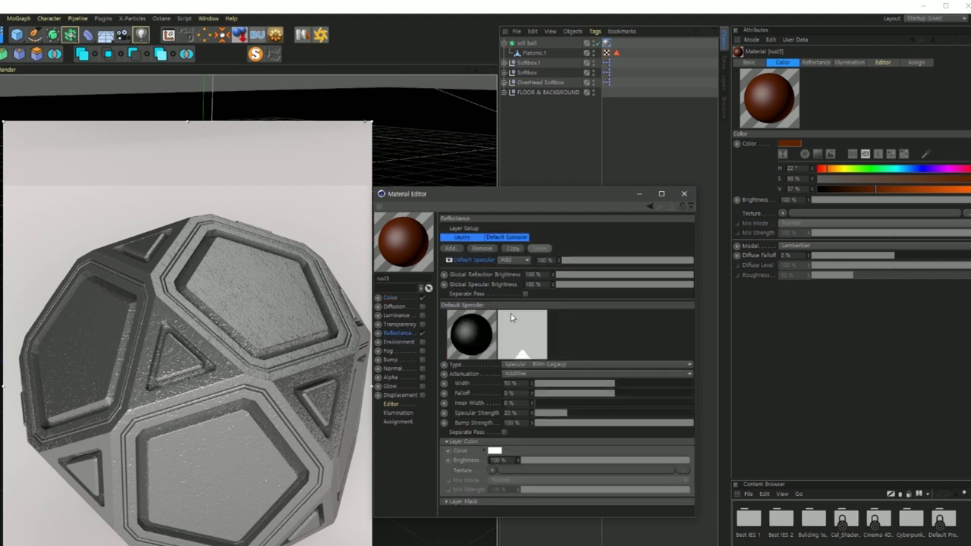
pyautogui.click(532, 363)
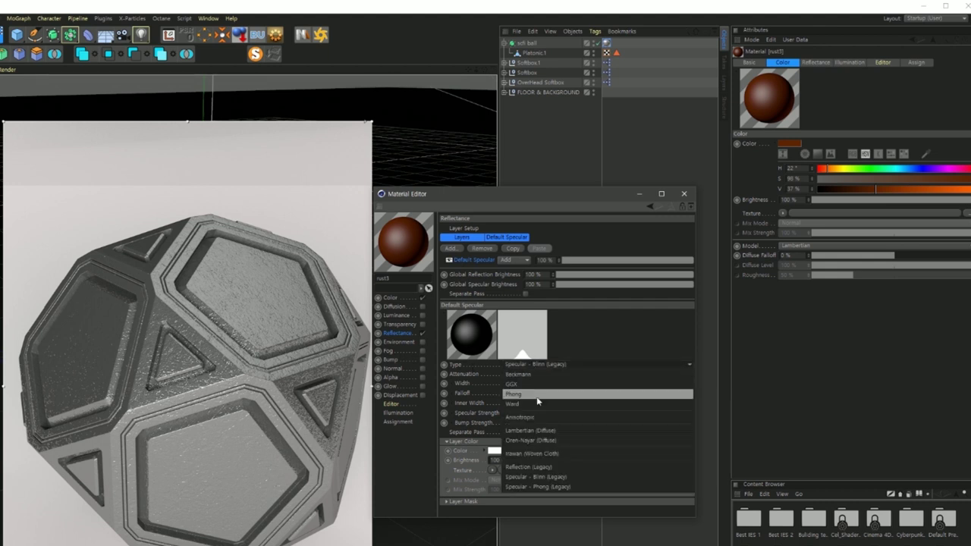
pyautogui.click(534, 395)
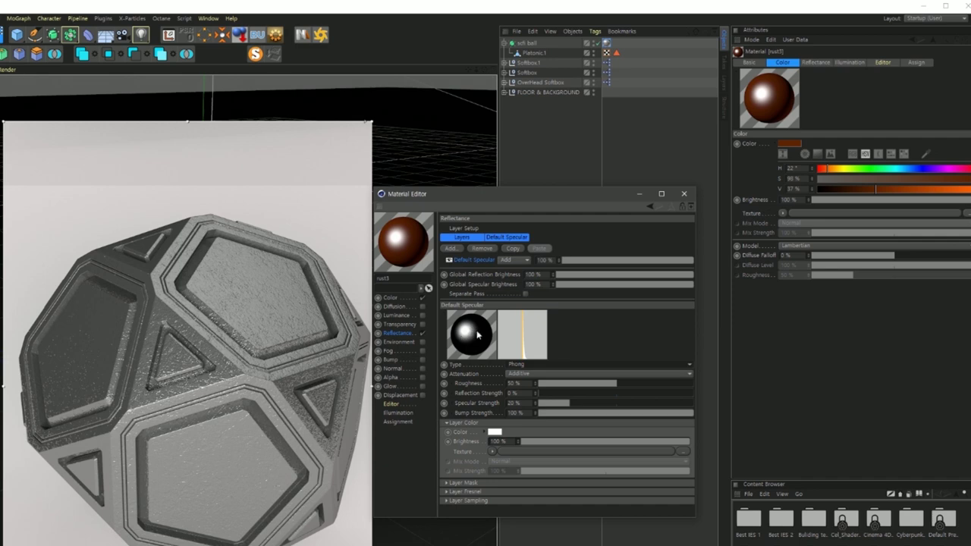
pyautogui.doubleClick(513, 403)
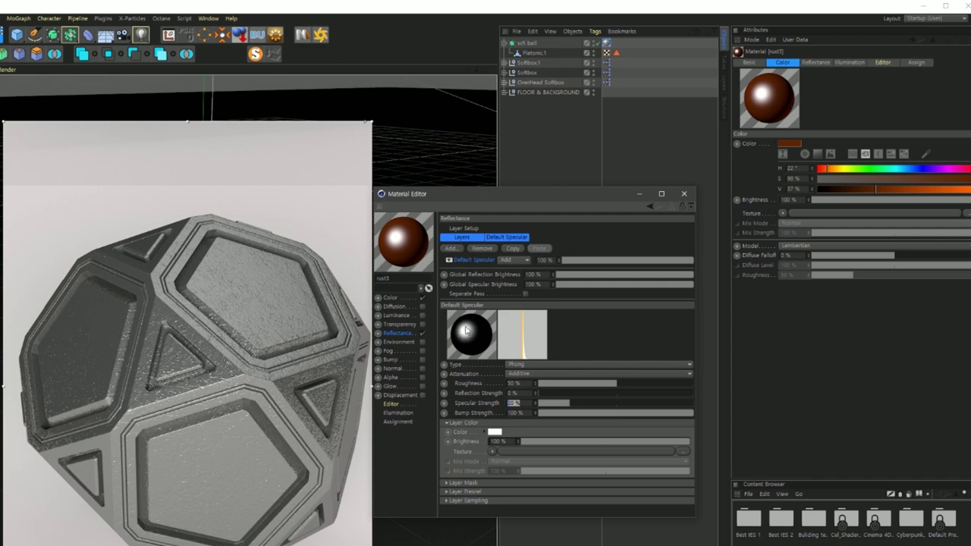
pyautogui.write('2')
pyautogui.press('Return')
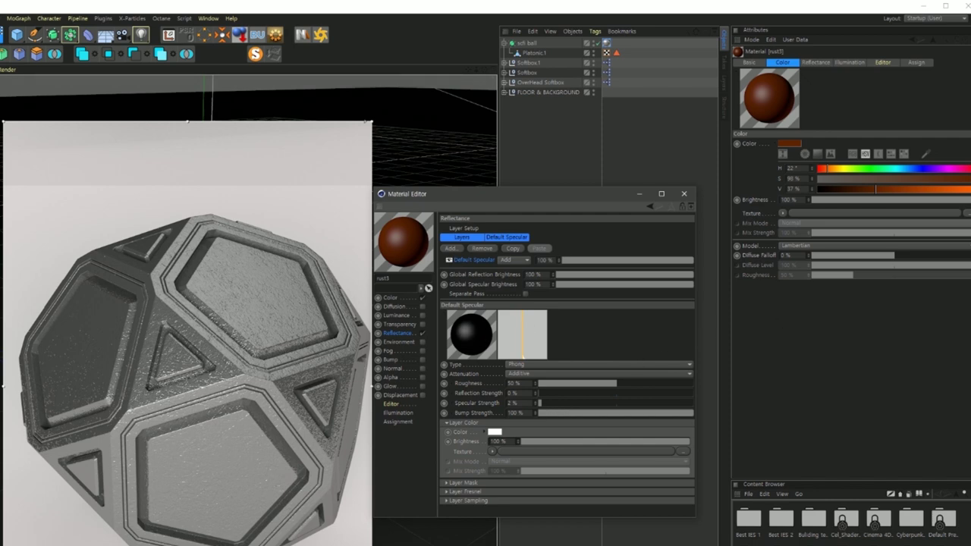
# Step: Bring up the rust material notes in Notepad and scroll through them
pyautogui.hotkey('alt', 'Tab')
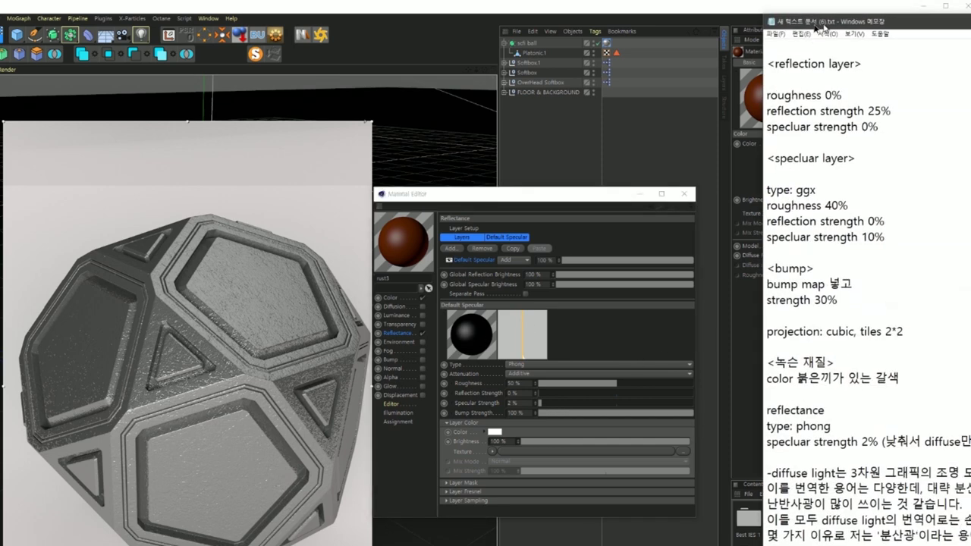
pyautogui.scroll(-4, 530, 351)
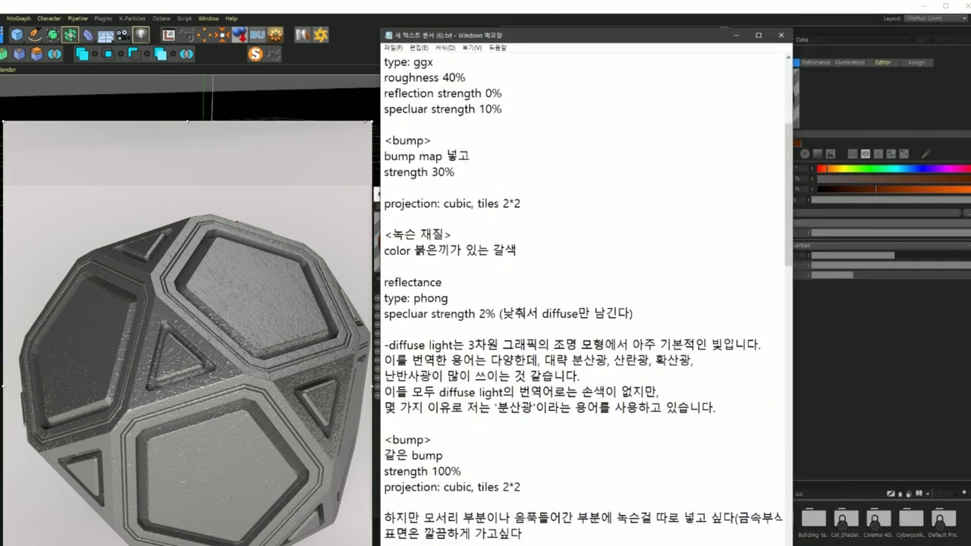
pyautogui.scroll(-1, 530, 351)
pyautogui.scroll(2, 529, 357)
pyautogui.scroll(-2, 490, 367)
pyautogui.scroll(2, 490, 368)
# Step: Highlight the diffuse light passage and the term 분산광, then drag Notepad to the right edge
pyautogui.moveTo(387, 345); pyautogui.dragTo(695, 360)
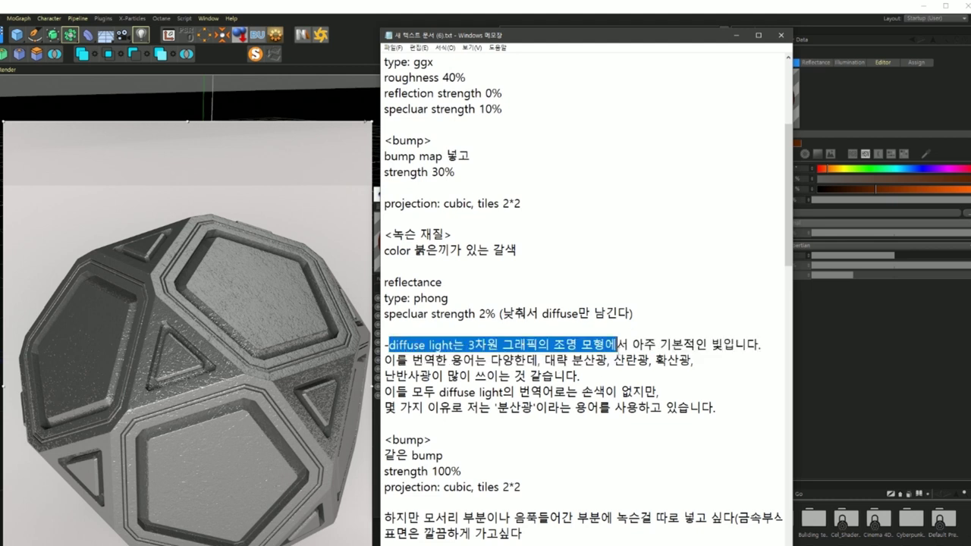
pyautogui.moveTo(698, 356); pyautogui.dragTo(584, 361)
pyautogui.click(583, 361)
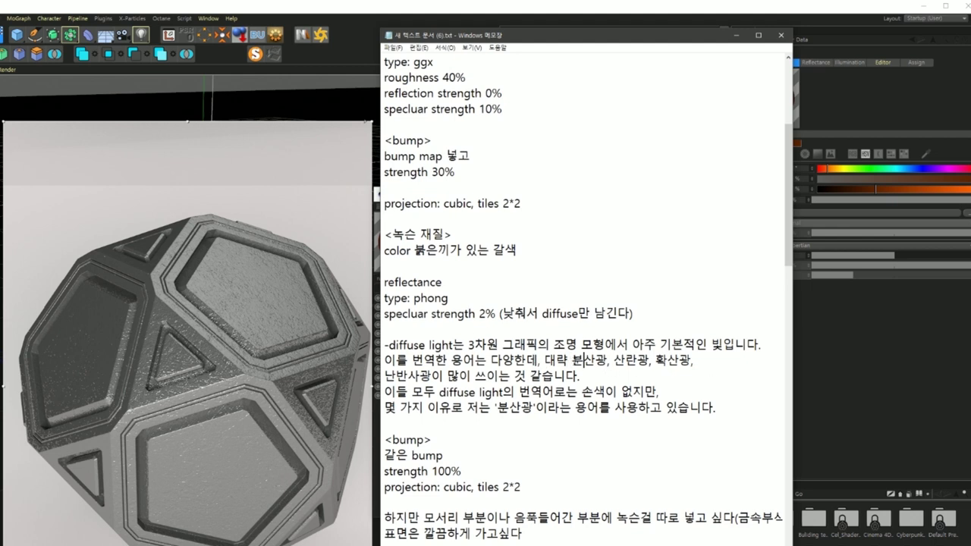
pyautogui.moveTo(573, 361); pyautogui.dragTo(608, 363)
pyautogui.click(607, 373)
pyautogui.moveTo(572, 360); pyautogui.dragTo(607, 362)
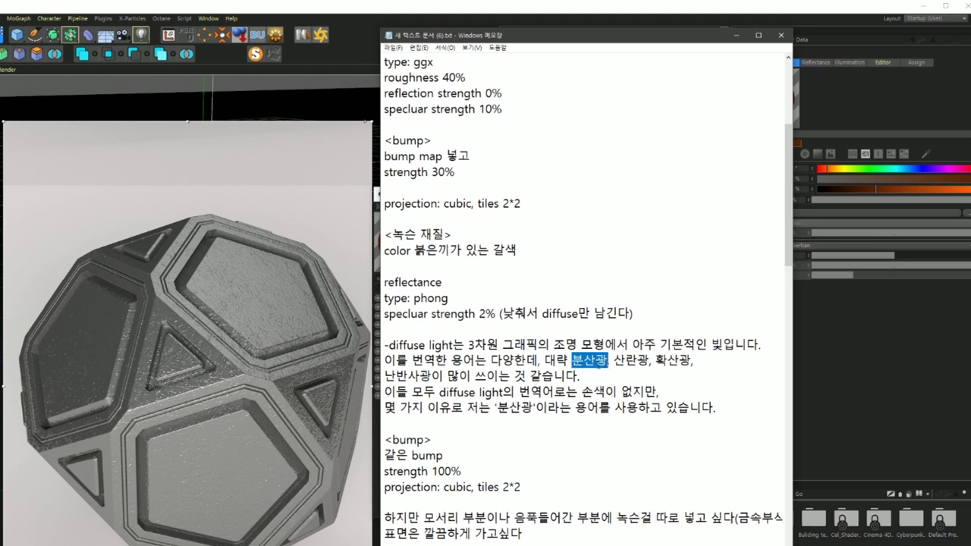
pyautogui.moveTo(478, 408); pyautogui.dragTo(561, 408)
pyautogui.click(535, 412)
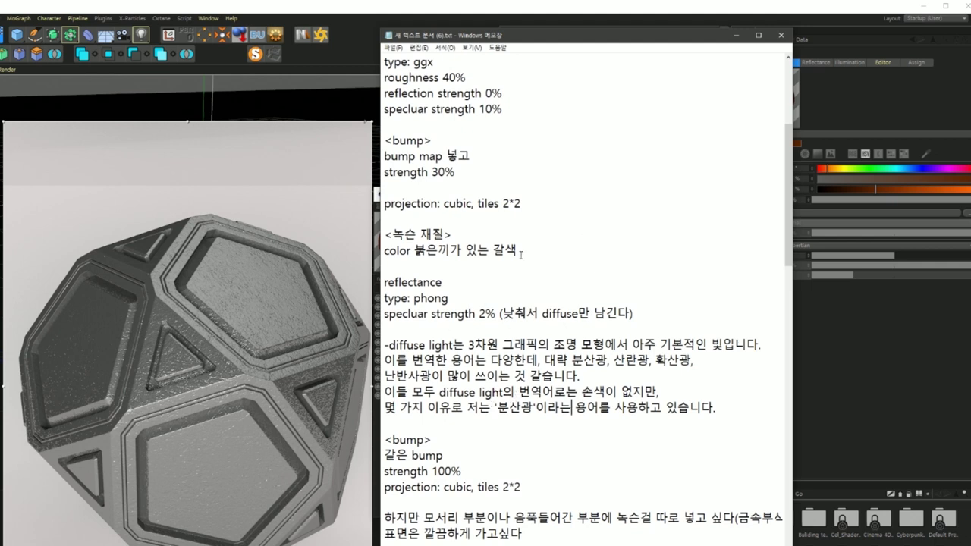
pyautogui.moveTo(679, 45); pyautogui.dragTo(970, 42)
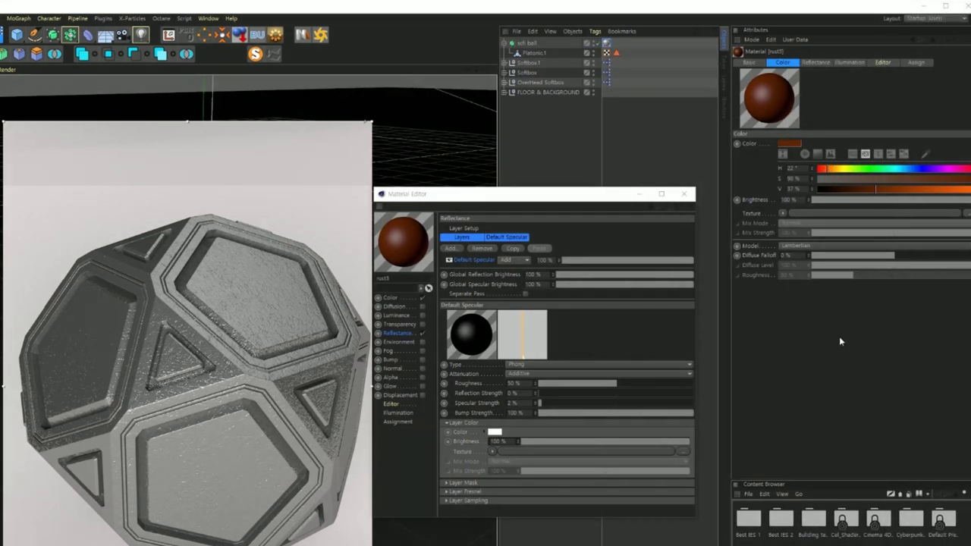
# Step: Enable the Bump channel on the rust material
pyautogui.click(391, 360)
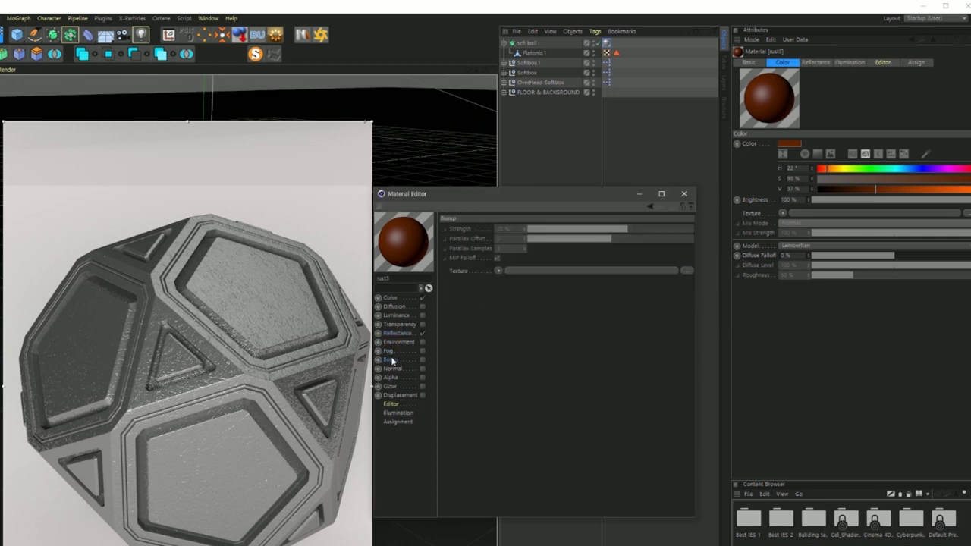
pyautogui.click(422, 360)
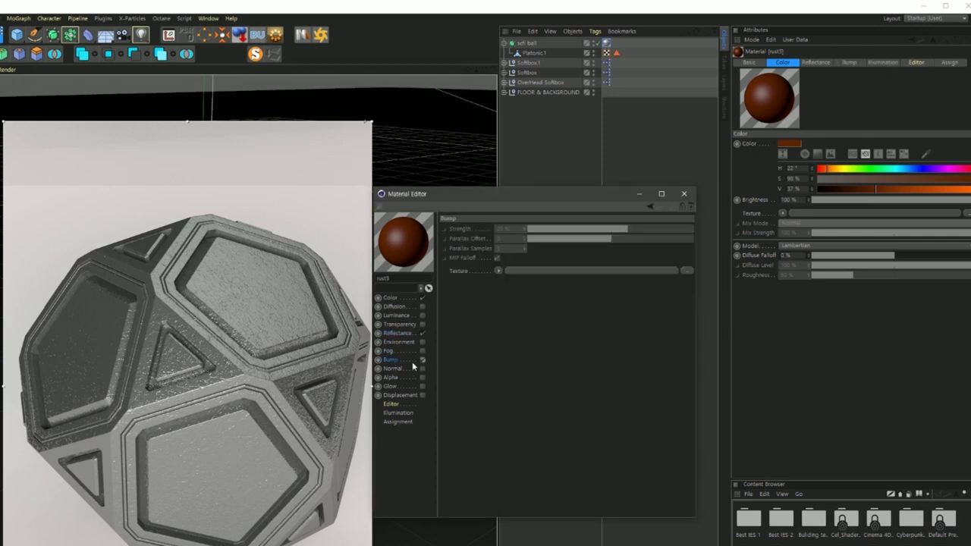
pyautogui.click(400, 332)
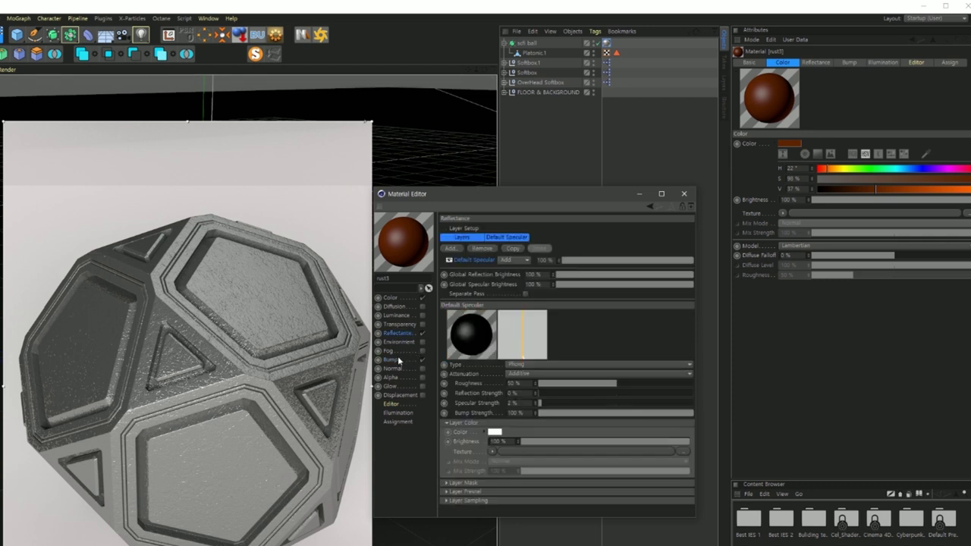
pyautogui.click(398, 360)
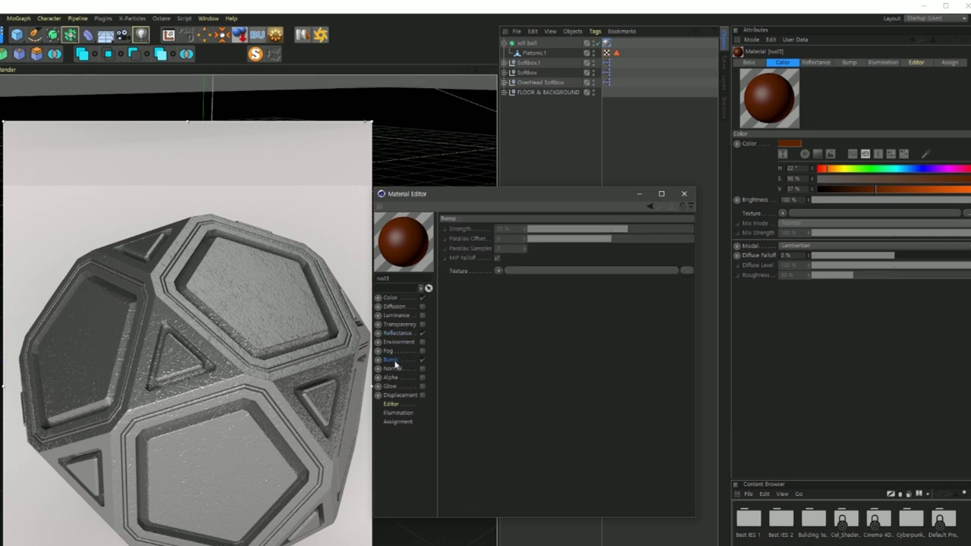
# Step: Load the Tileable eroded scratch metal image as bump texture at 100% strength
pyautogui.click(686, 271)
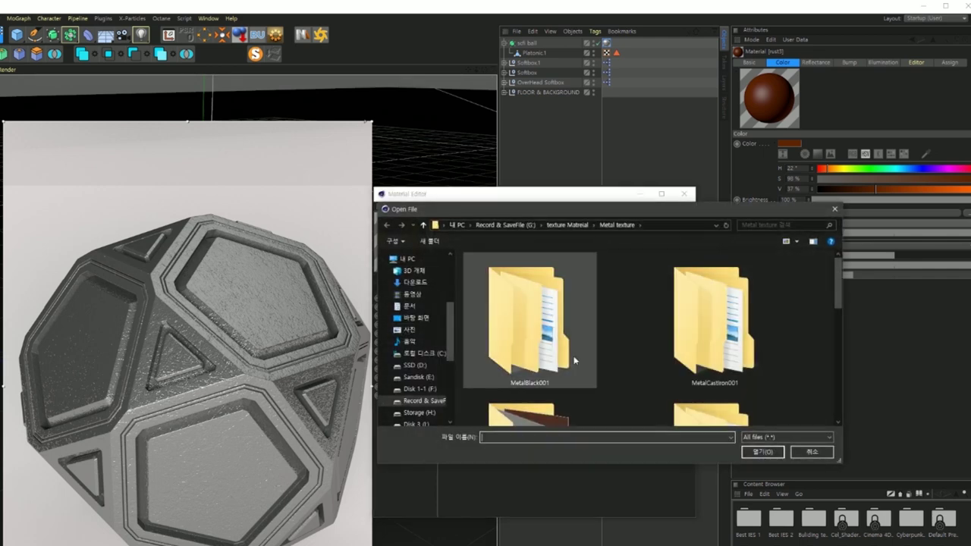
pyautogui.click(685, 345)
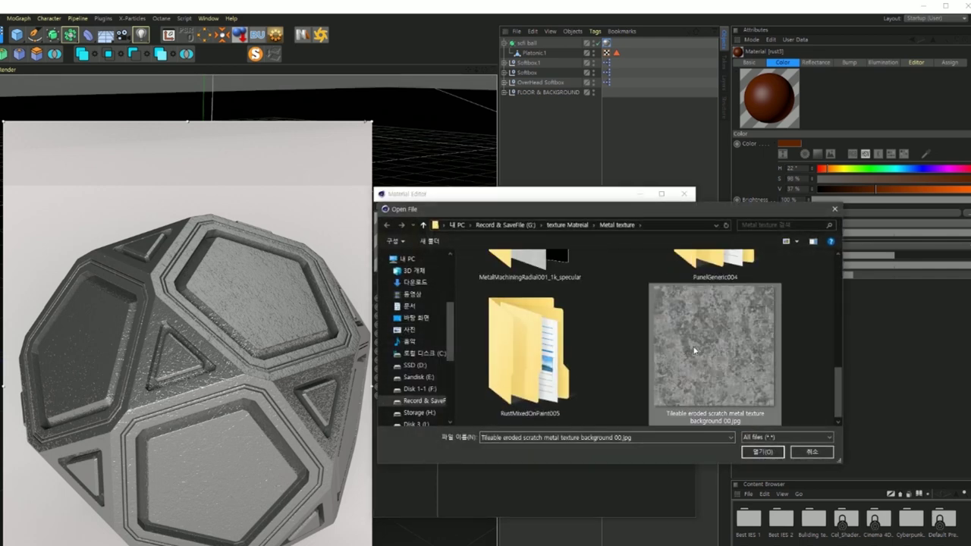
pyautogui.doubleClick(686, 345)
pyautogui.click(598, 394)
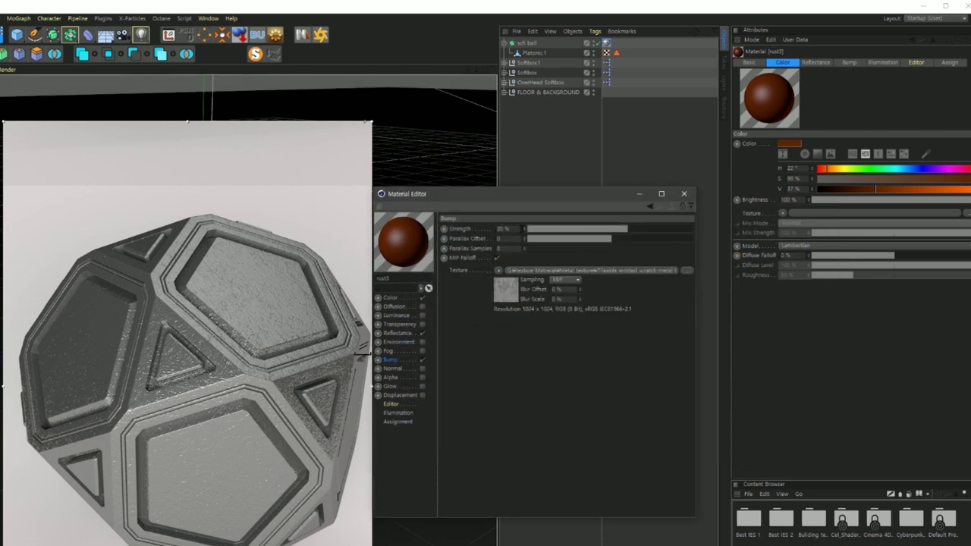
pyautogui.doubleClick(503, 228)
pyautogui.write('00')
pyautogui.press('Return')
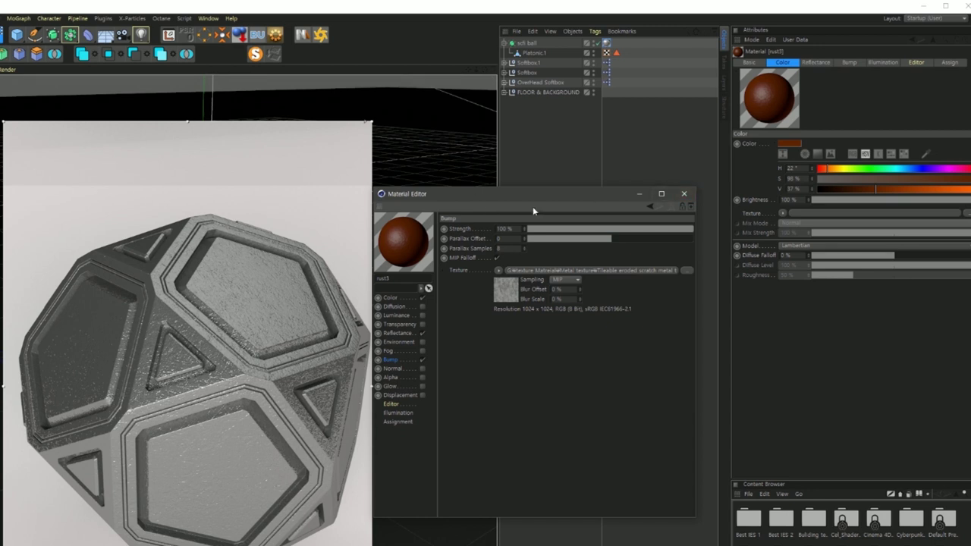
# Step: Set Softbox.1 and OverHead Softbox brightness to 100%, then reselect the sci-fi ball
pyautogui.moveTo(47, 124); pyautogui.dragTo(537, 53)
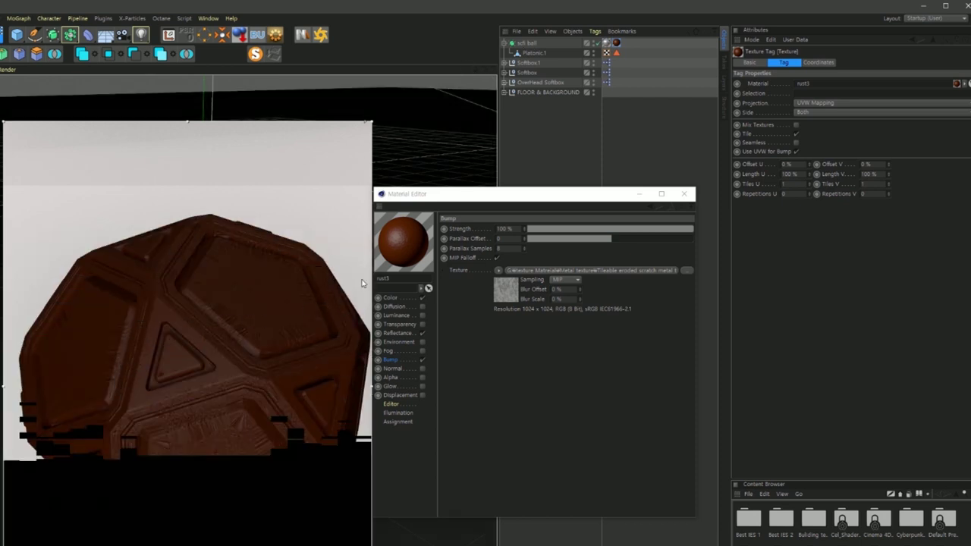
pyautogui.click(529, 64)
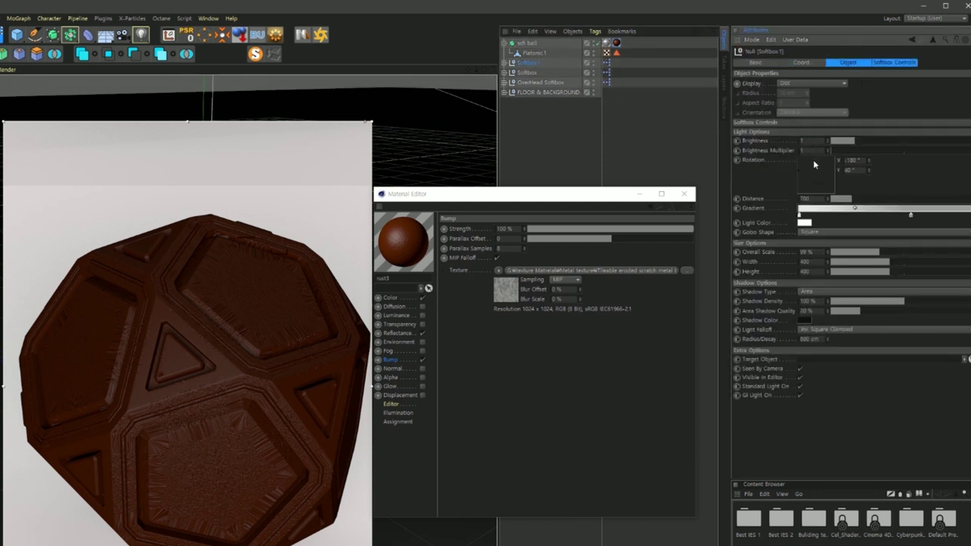
pyautogui.write('00')
pyautogui.press('Return')
pyautogui.click(527, 73)
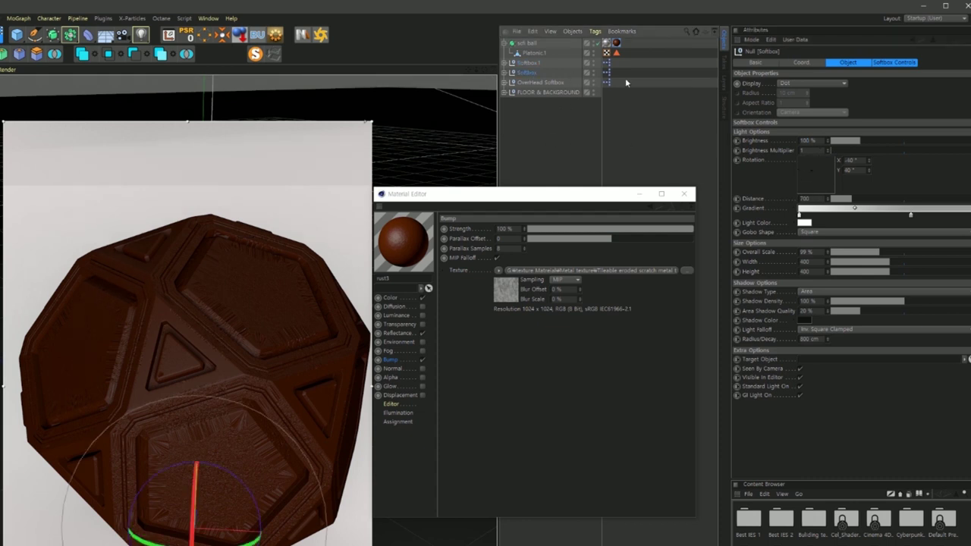
pyautogui.click(551, 82)
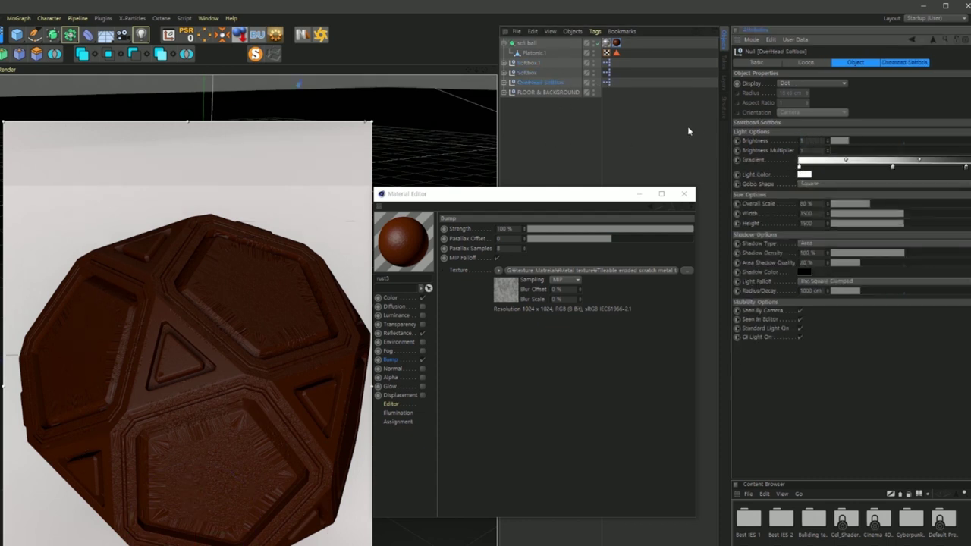
pyautogui.write('00')
pyautogui.press('Return')
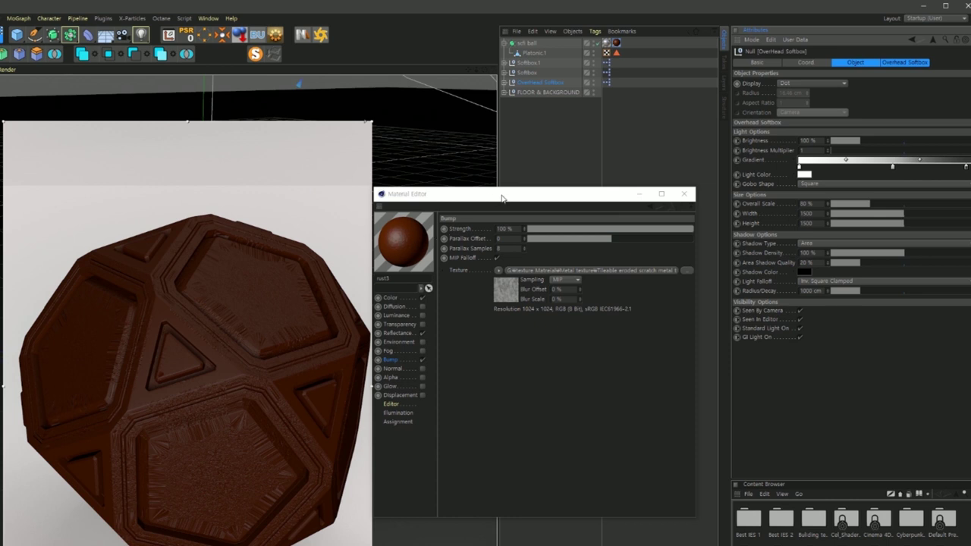
pyautogui.click(201, 286)
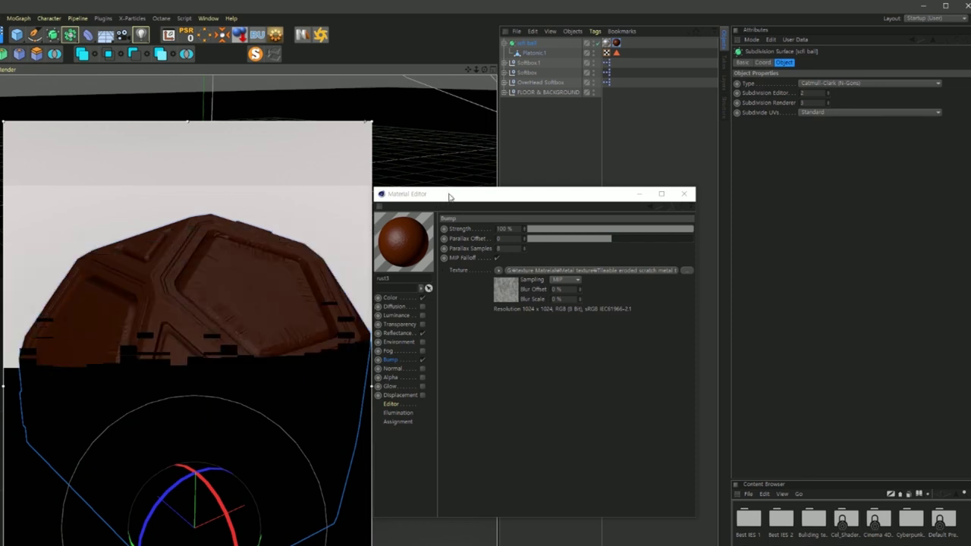
# Step: Set the ball's rust3 texture tag to Cubic projection with Tiles U and V of 2
pyautogui.click(617, 43)
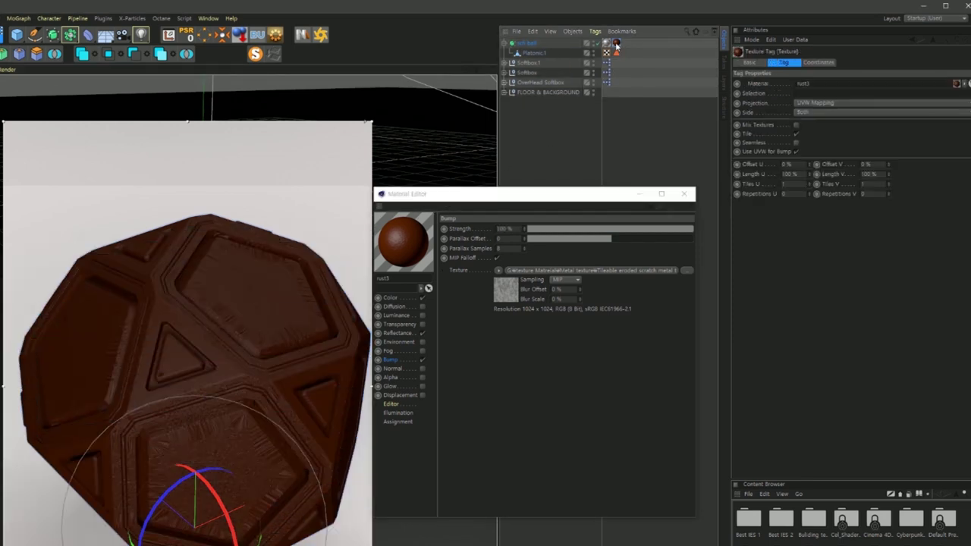
pyautogui.click(833, 103)
pyautogui.click(809, 139)
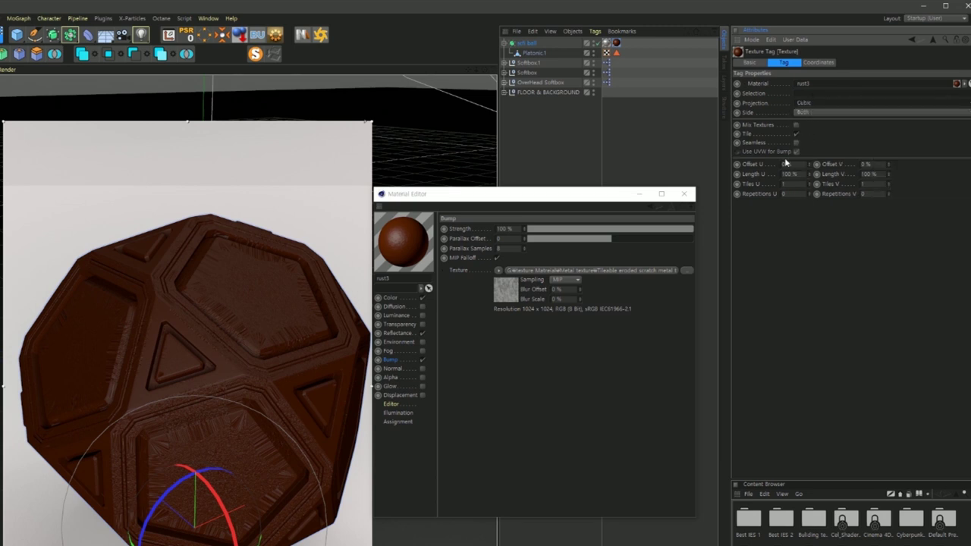
pyautogui.click(783, 183)
pyautogui.write('2')
pyautogui.press('Return')
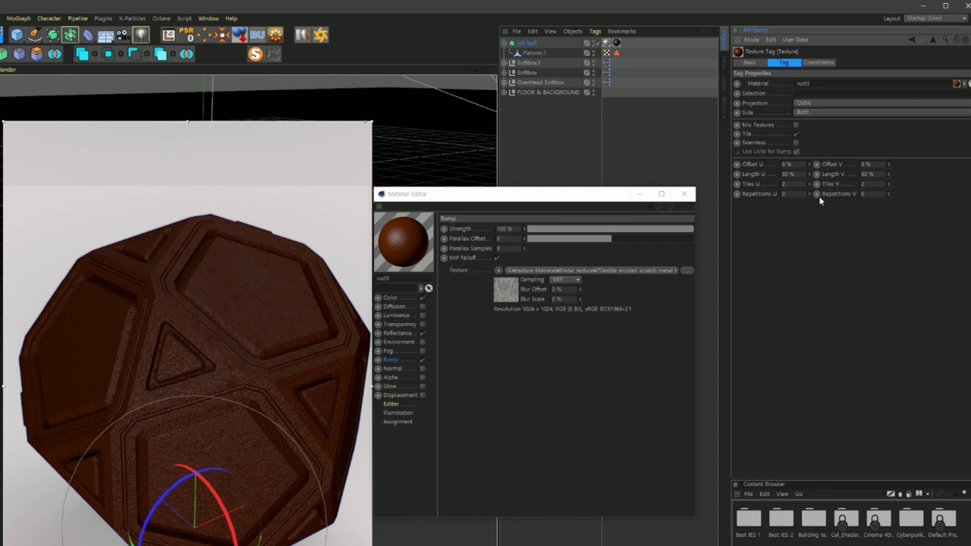
# Step: Tick the Alpha channel checkbox of the rust3 material
pyautogui.moveTo(567, 194); pyautogui.dragTo(591, 199)
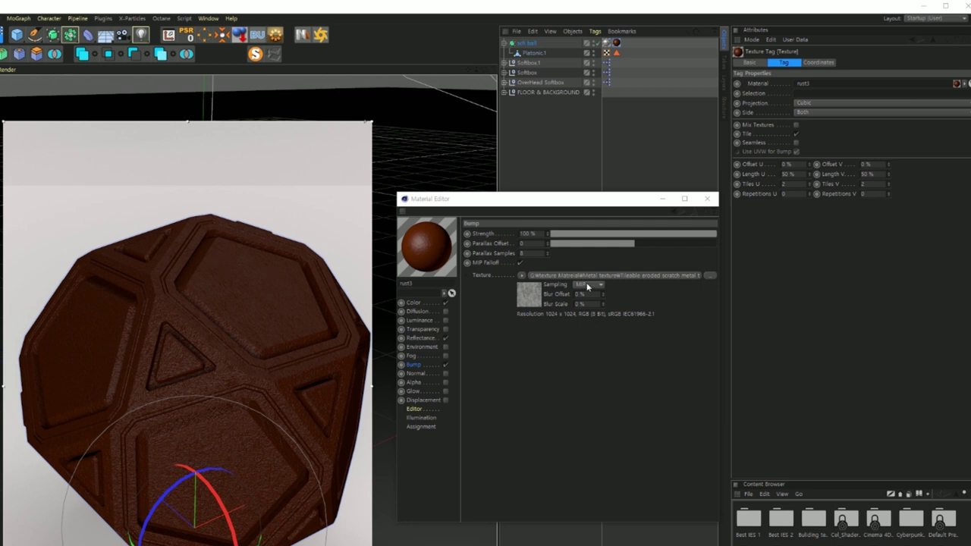
pyautogui.click(446, 383)
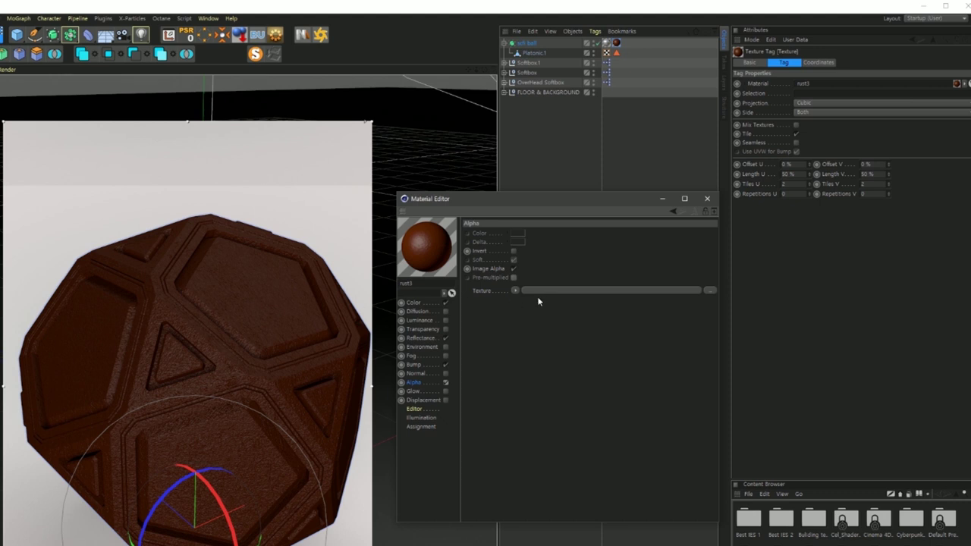
# Step: Open the shader menu from the Alpha channel's Texture arrow
pyautogui.click(515, 291)
pyautogui.moveTo(524, 494)
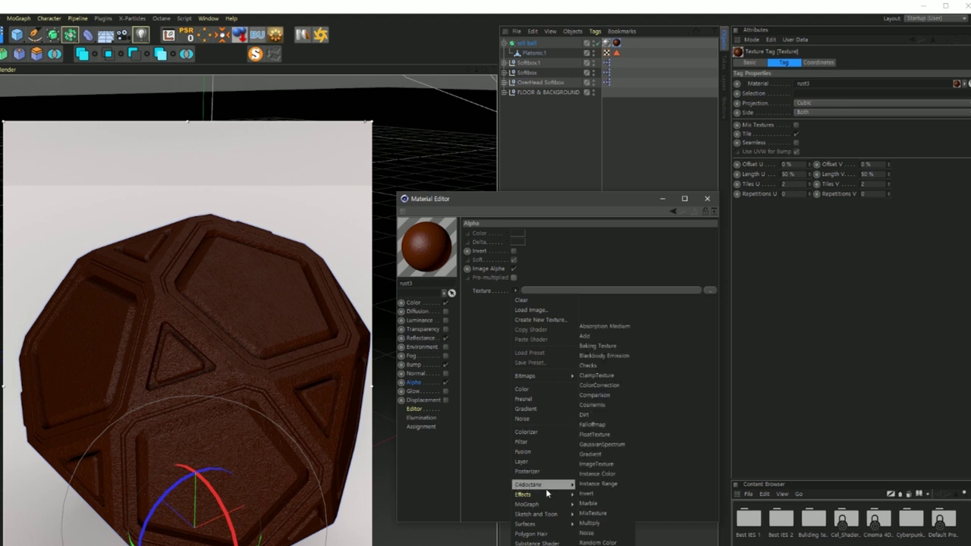
# Step: Load Effects > Ambient Occlusion as the Alpha texture and open its shader settings
pyautogui.click(596, 494)
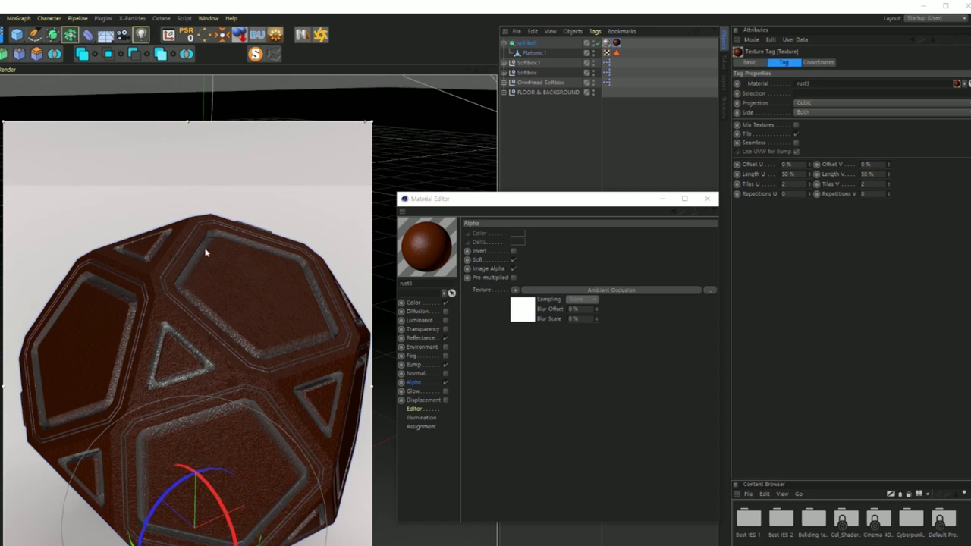
pyautogui.click(525, 314)
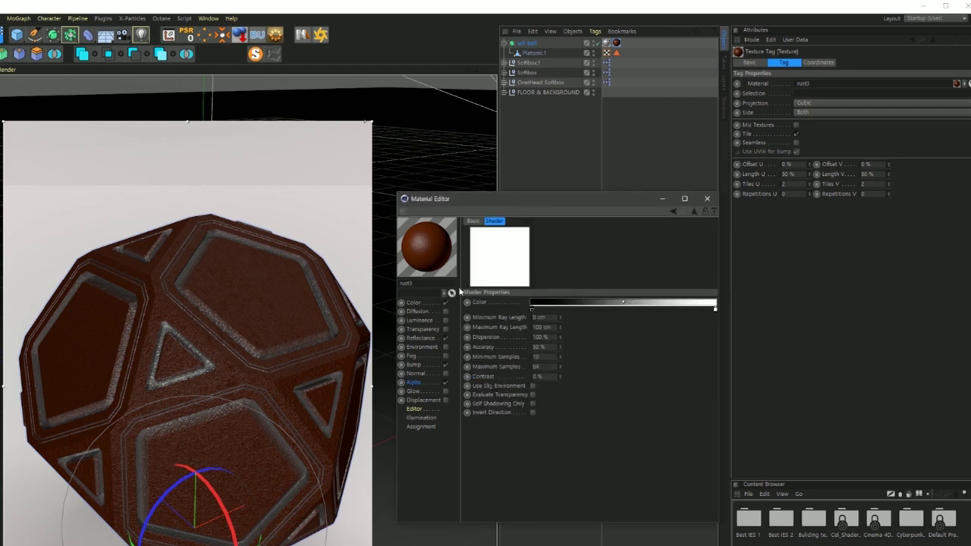
pyautogui.rightClick(532, 311)
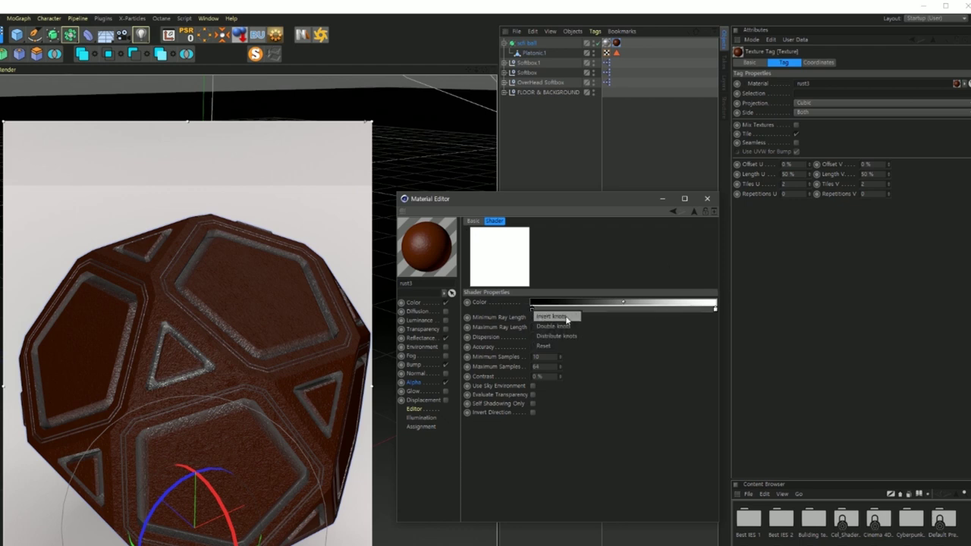
# Step: Invert the Ambient Occlusion gradient knots so it runs white to black
pyautogui.click(554, 316)
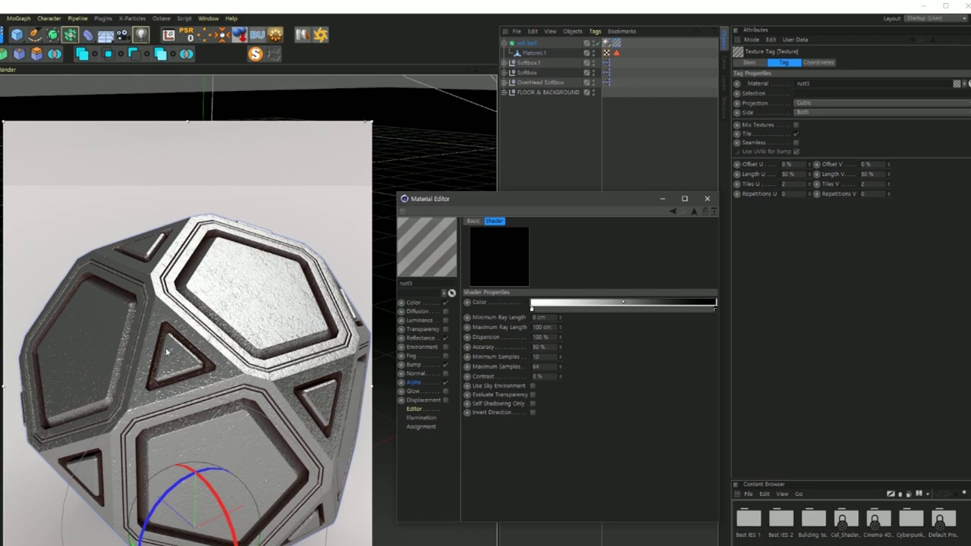
# Step: Bring the rust3 Material Editor forward, showing the Alpha channel's Ambient Occlusion settings
pyautogui.scroll(3, 168, 358)
pyautogui.scroll(3, 228, 353)
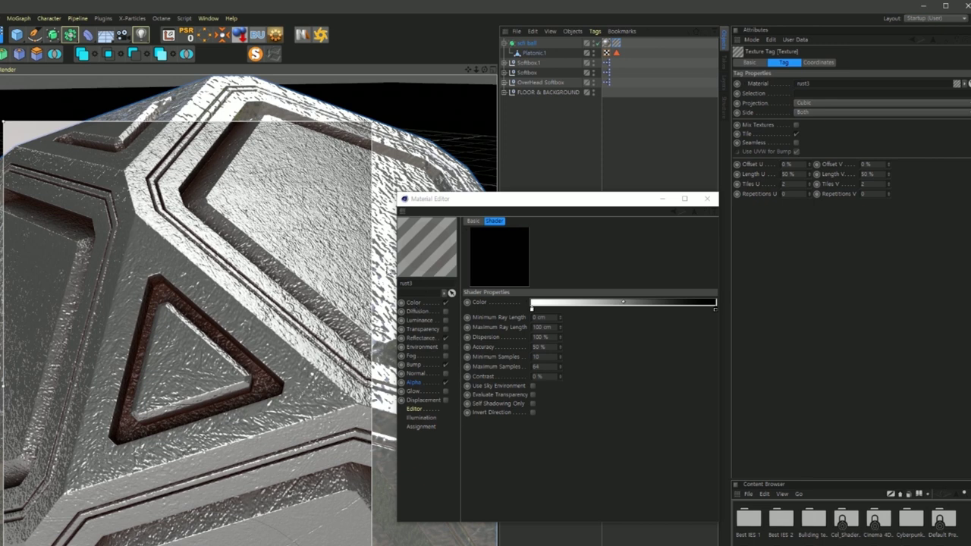
pyautogui.moveTo(442, 203); pyautogui.dragTo(442, 215)
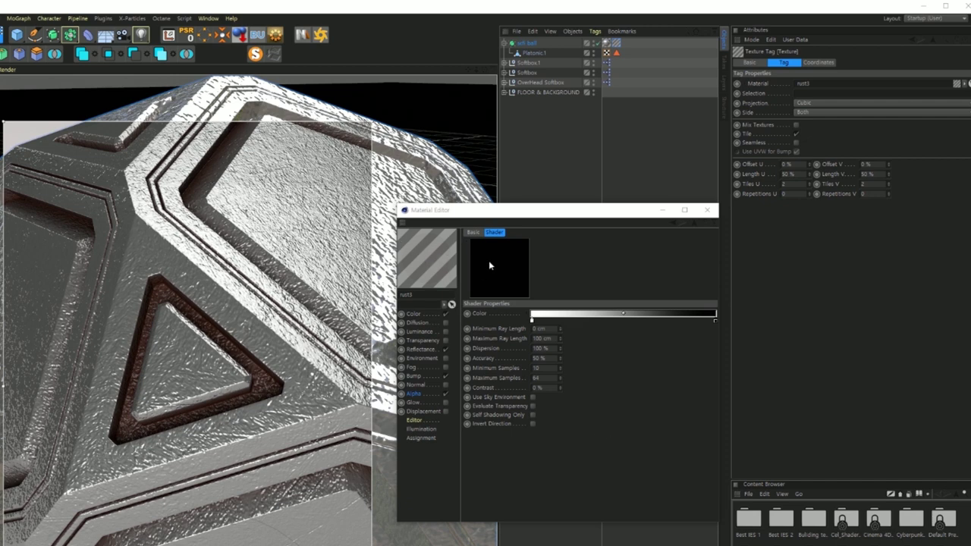
# Step: Cycle the rust3 material preview through several preview objects, ending on the rod-shaped cylinder
pyautogui.rightClick(433, 262)
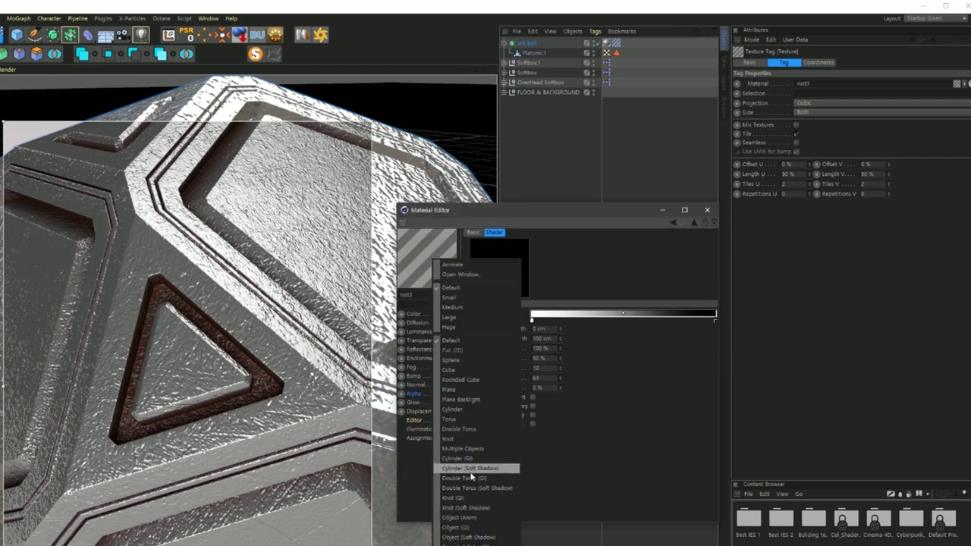
pyautogui.click(458, 520)
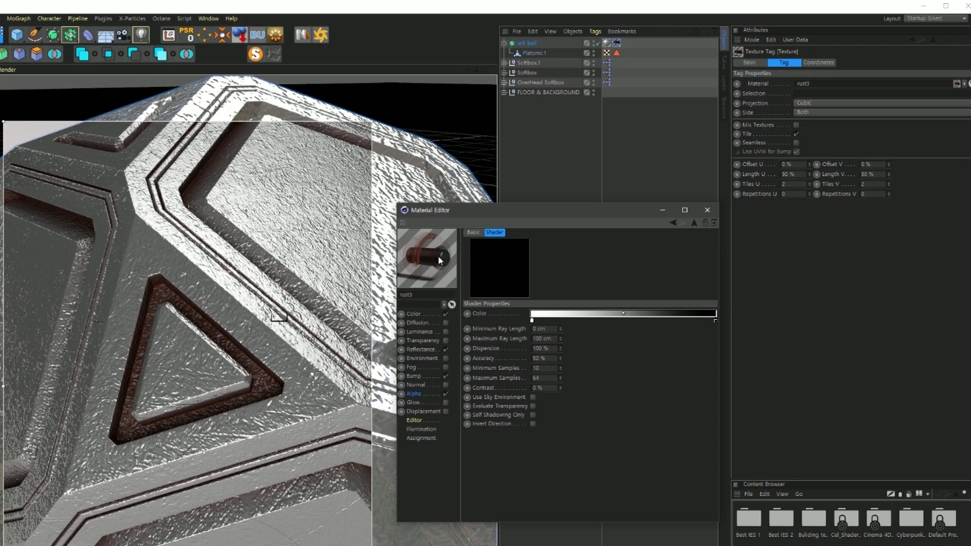
pyautogui.rightClick(421, 258)
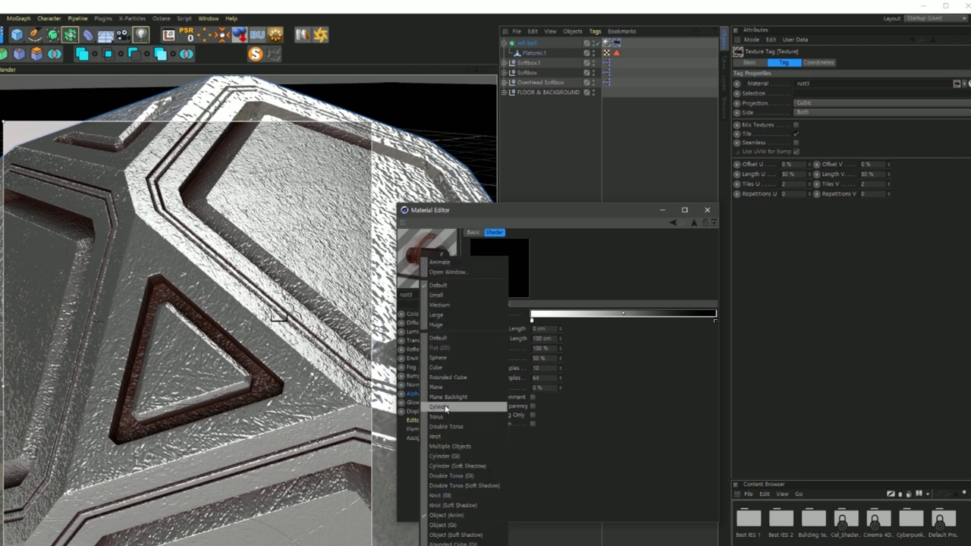
pyautogui.click(448, 407)
pyautogui.rightClick(416, 259)
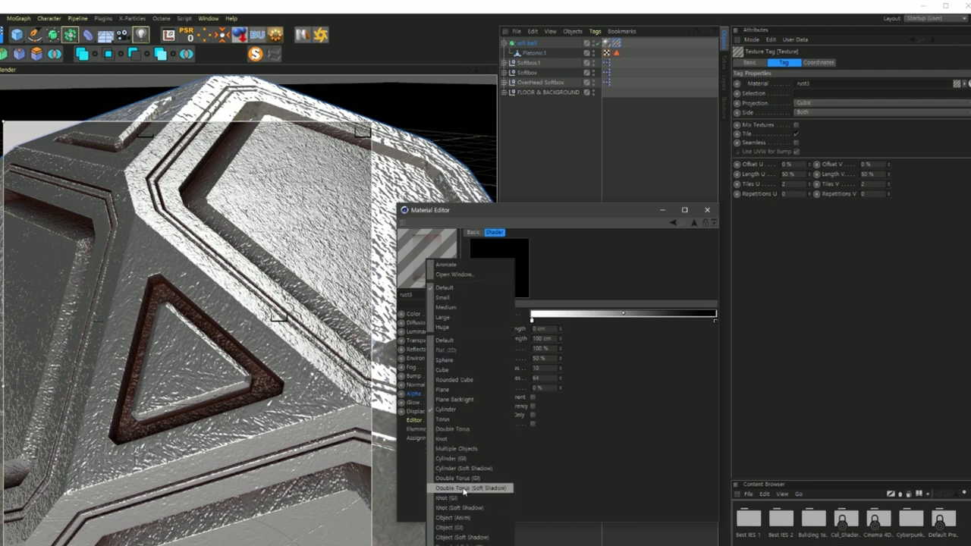
pyautogui.click(464, 402)
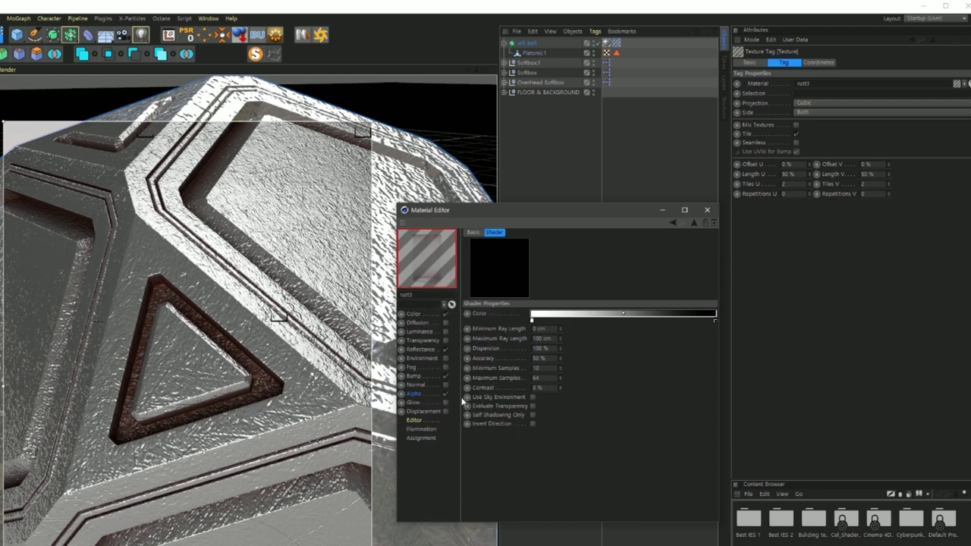
pyautogui.rightClick(446, 267)
pyautogui.click(491, 522)
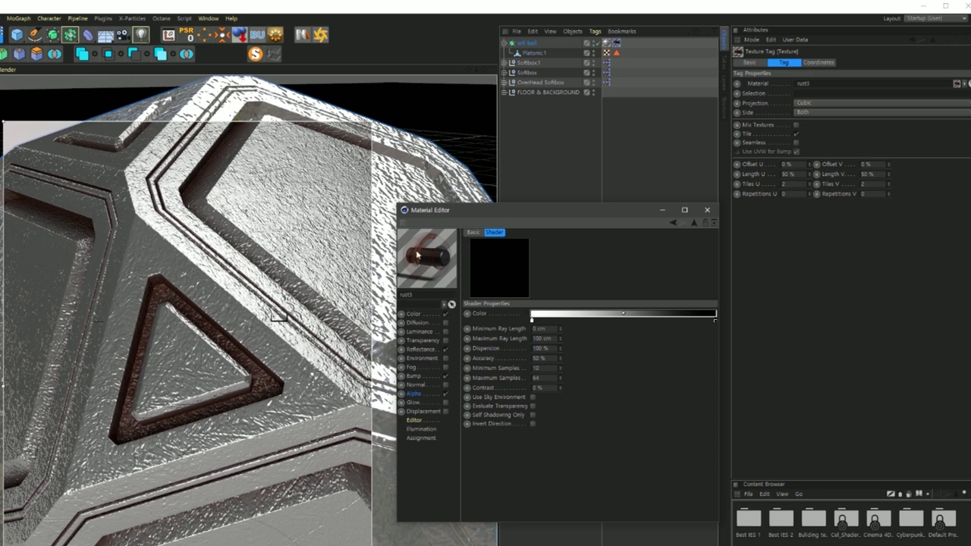
# Step: Shift the rust3 Ambient Occlusion gradient's dark and white knots so rust stays in the grooves
pyautogui.moveTo(455, 219); pyautogui.dragTo(466, 259)
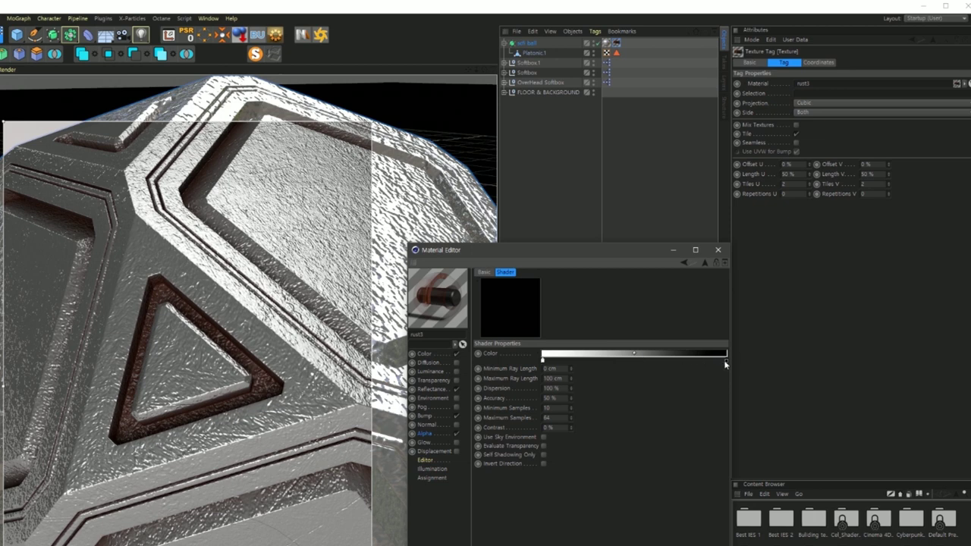
pyautogui.moveTo(726, 365); pyautogui.dragTo(617, 368)
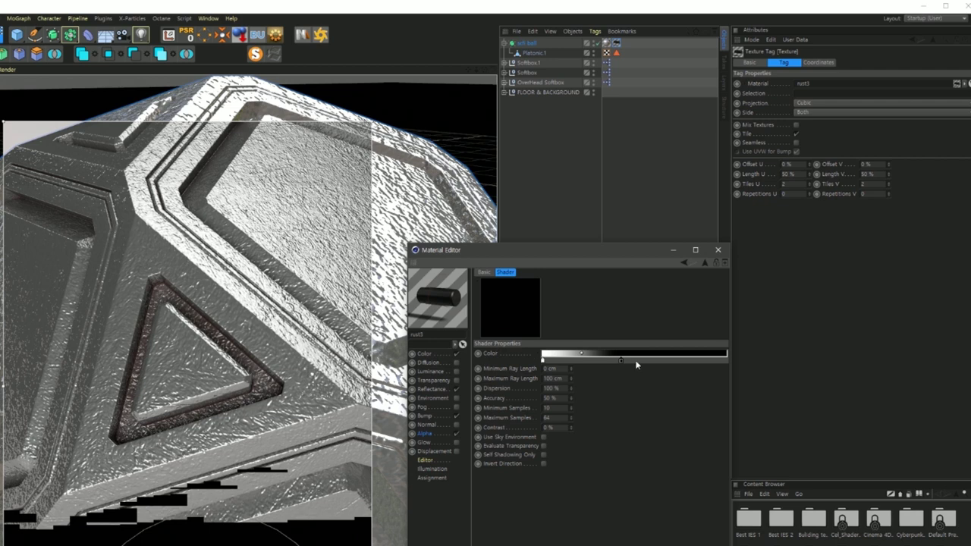
pyautogui.moveTo(621, 361)
pyautogui.mouseDown()
pyautogui.moveTo(543, 361)
pyautogui.moveTo(658, 365)
pyautogui.mouseUp()
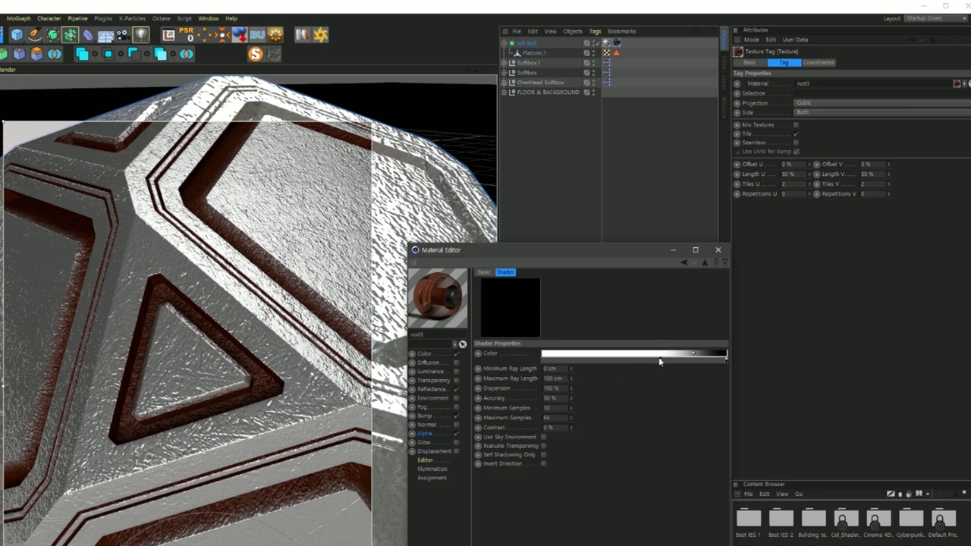
pyautogui.moveTo(660, 358); pyautogui.dragTo(542, 360)
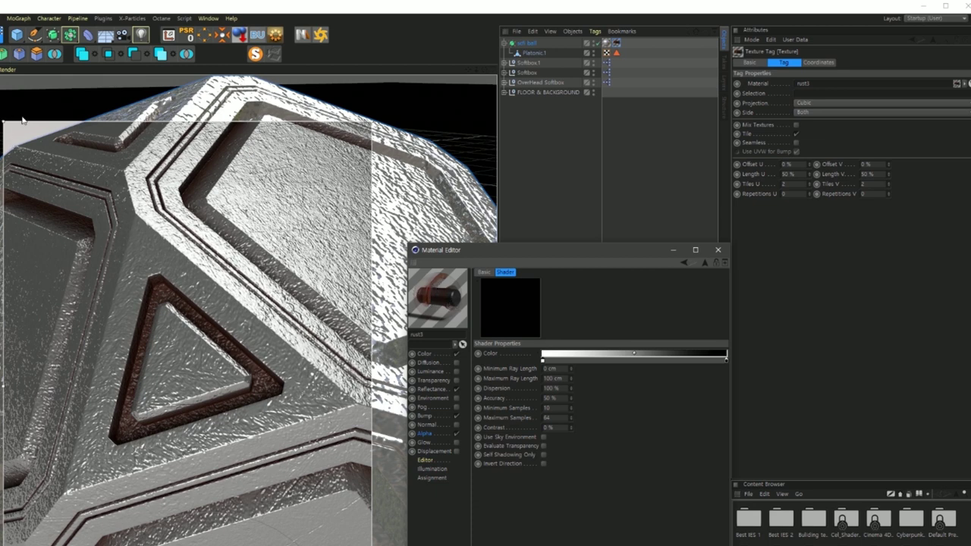
pyautogui.click(16, 34)
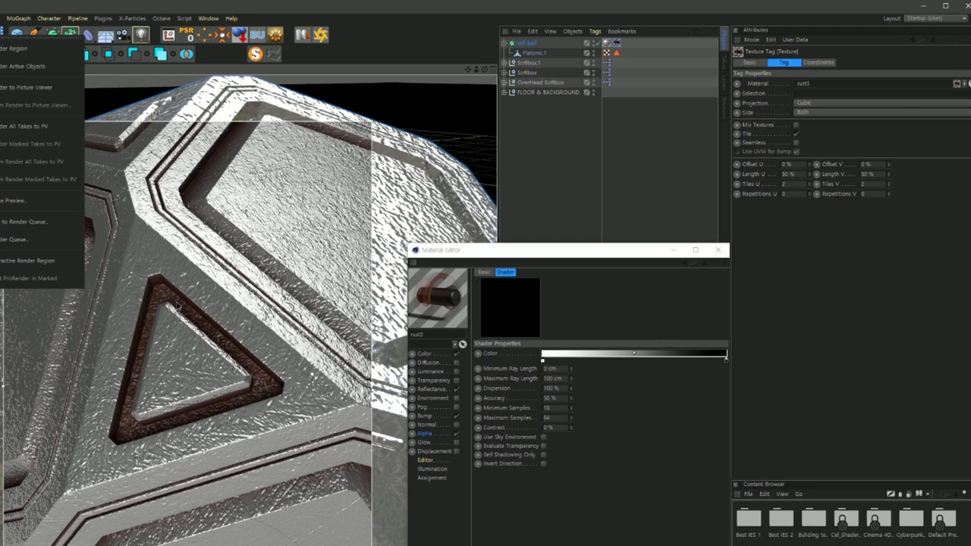
pyautogui.click(215, 5)
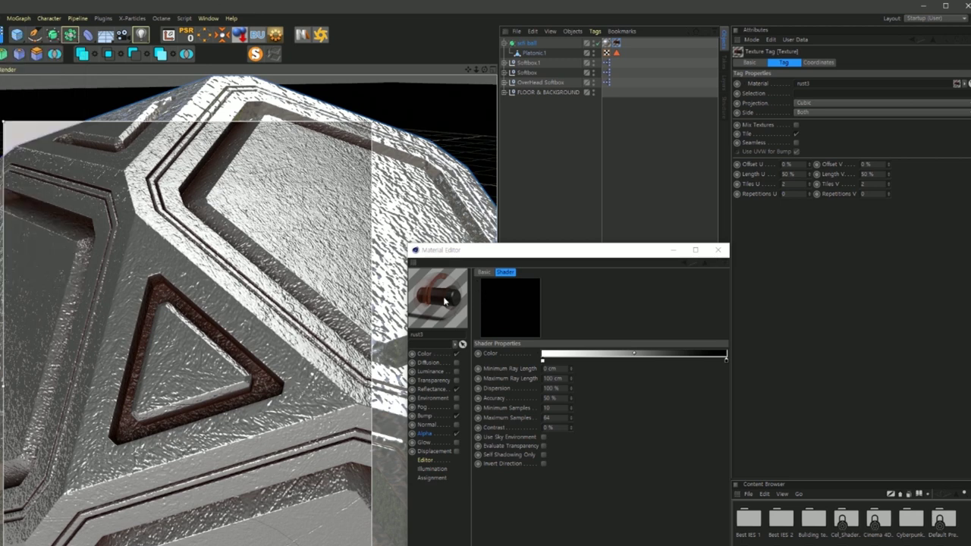
# Step: Turn the rust3 preview object to a horizontal view and close the Material Editor
pyautogui.moveTo(445, 301); pyautogui.dragTo(424, 282)
pyautogui.moveTo(427, 290); pyautogui.dragTo(426, 310)
pyautogui.click(718, 250)
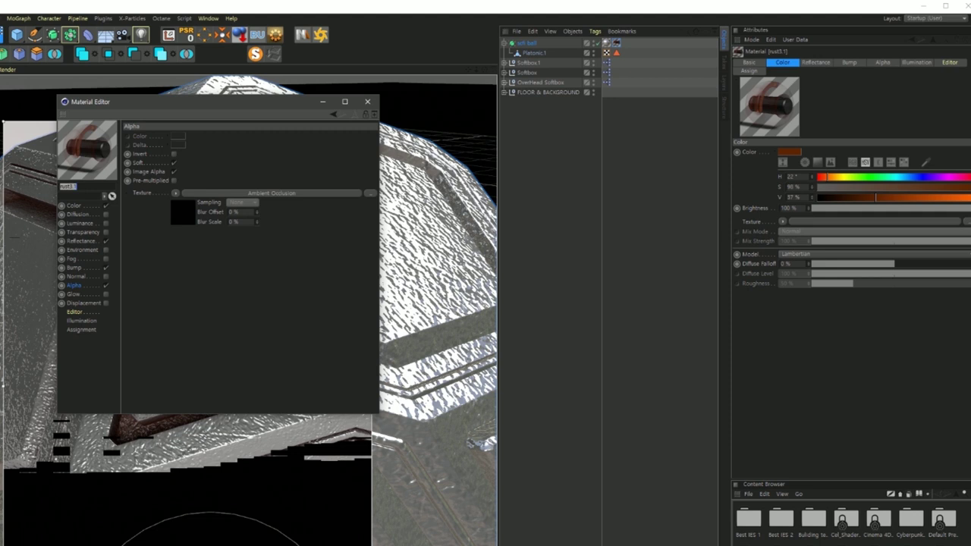
# Step: Wrap rust3.1's Alpha Ambient Occlusion texture inside a Layer shader
pyautogui.click(75, 286)
pyautogui.click(175, 194)
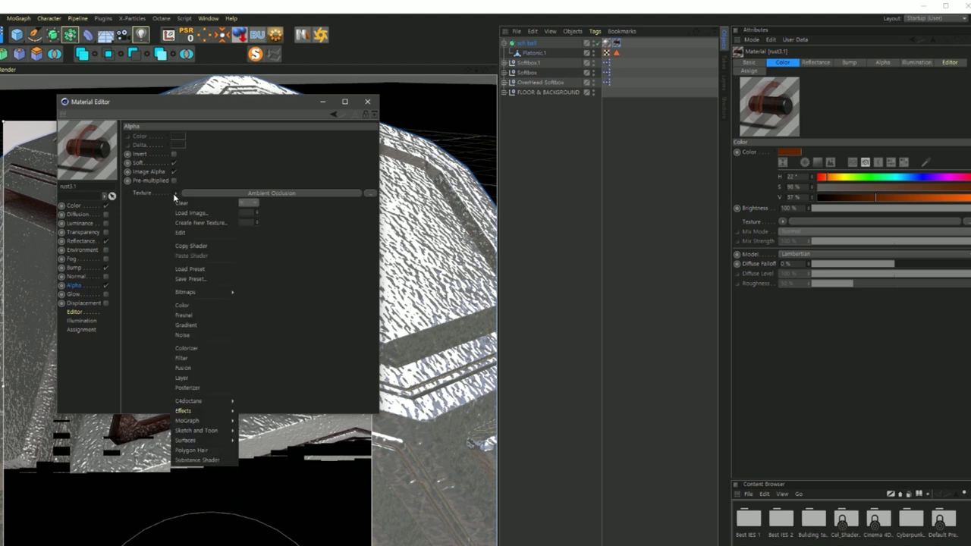
pyautogui.click(187, 378)
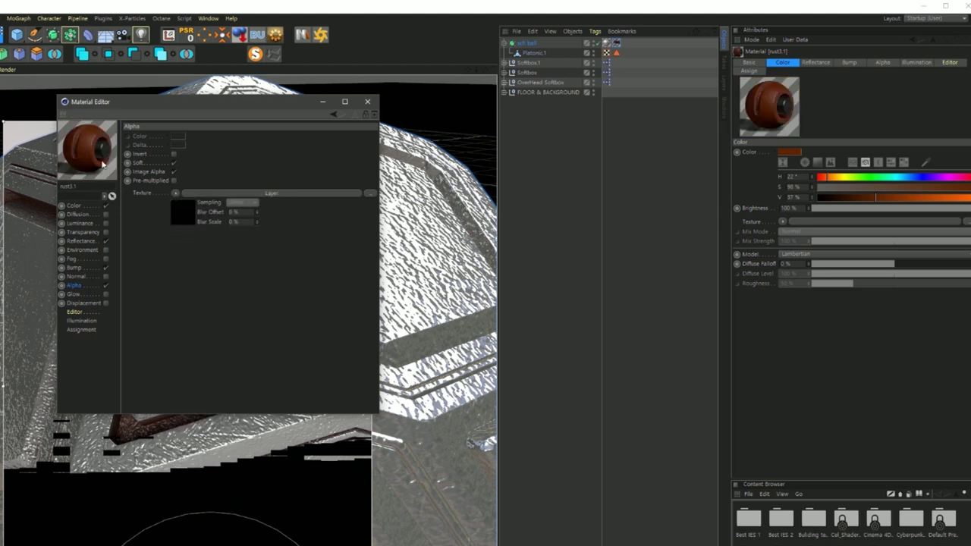
pyautogui.moveTo(219, 109); pyautogui.dragTo(296, 158)
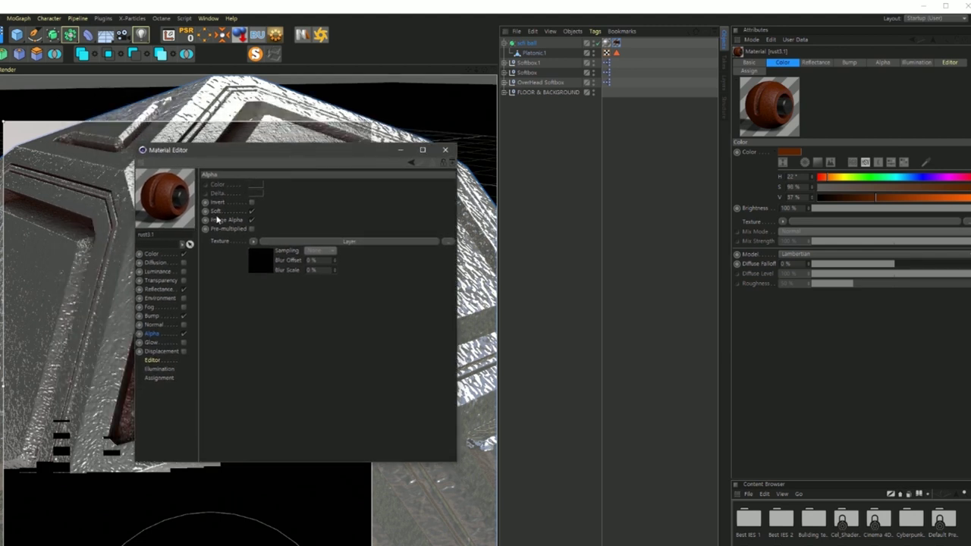
# Step: Leave Image Alpha unchecked, inspect the Layer shader's layers, then go to the Bump channel
pyautogui.click(251, 220)
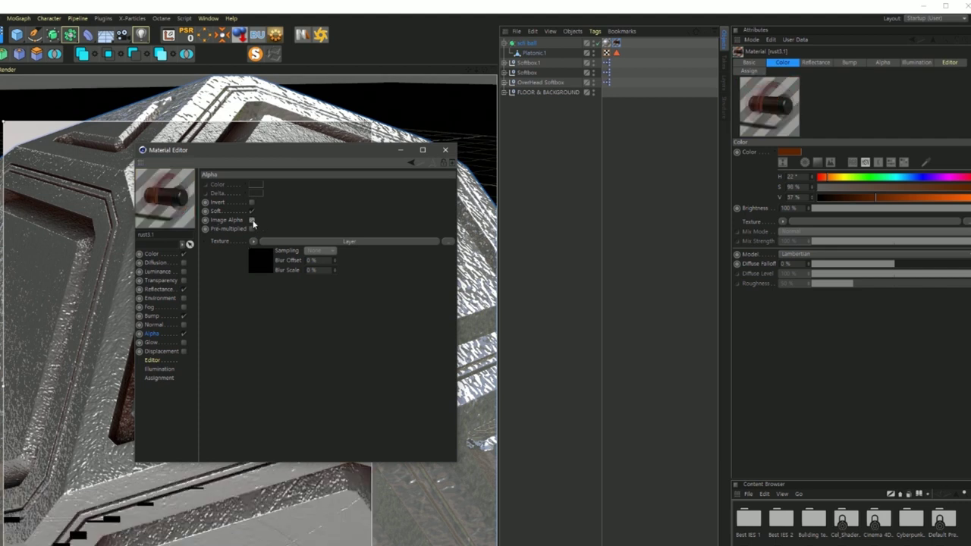
pyautogui.click(252, 220)
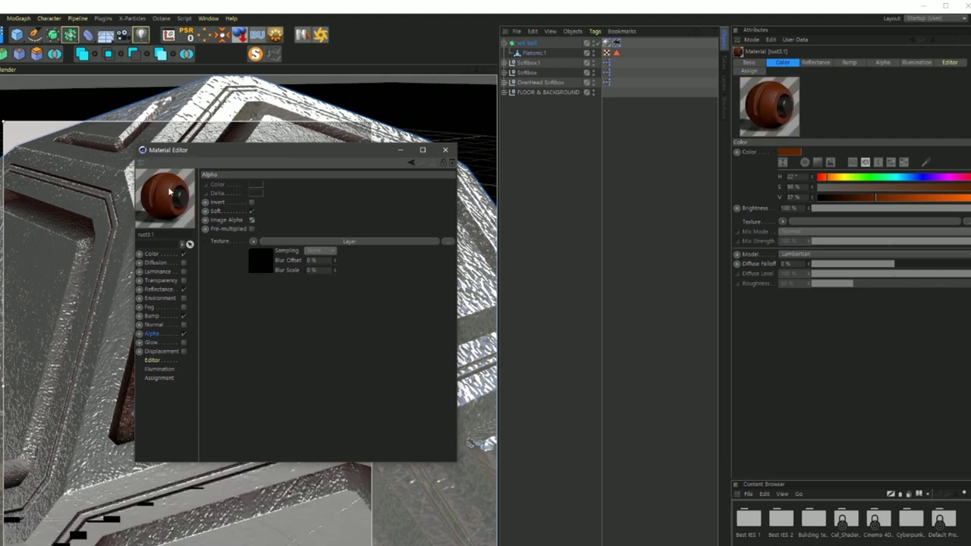
pyautogui.click(252, 220)
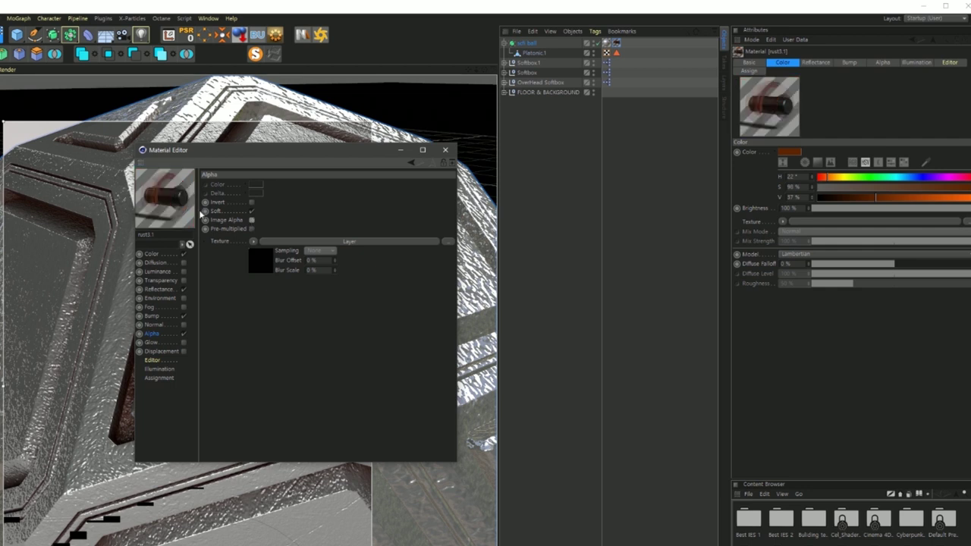
pyautogui.click(301, 241)
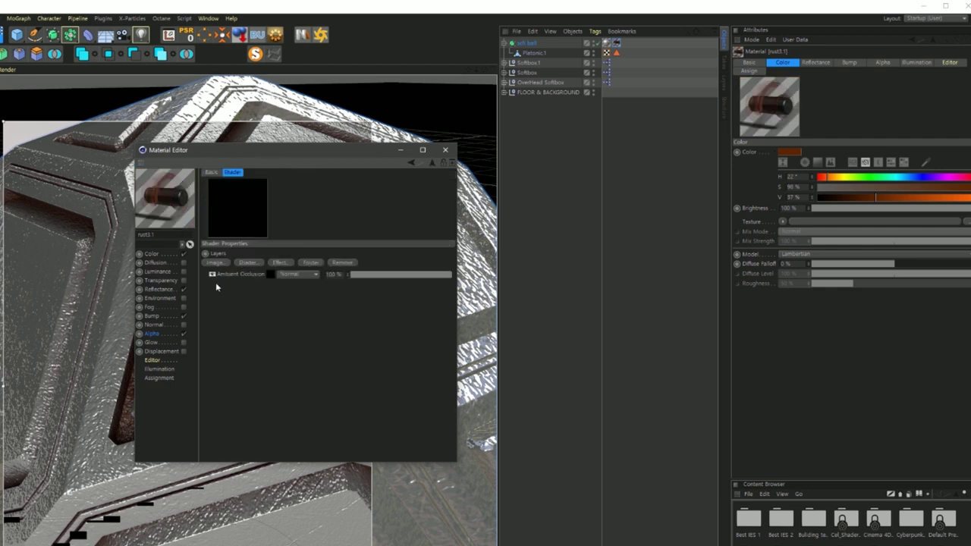
pyautogui.click(152, 316)
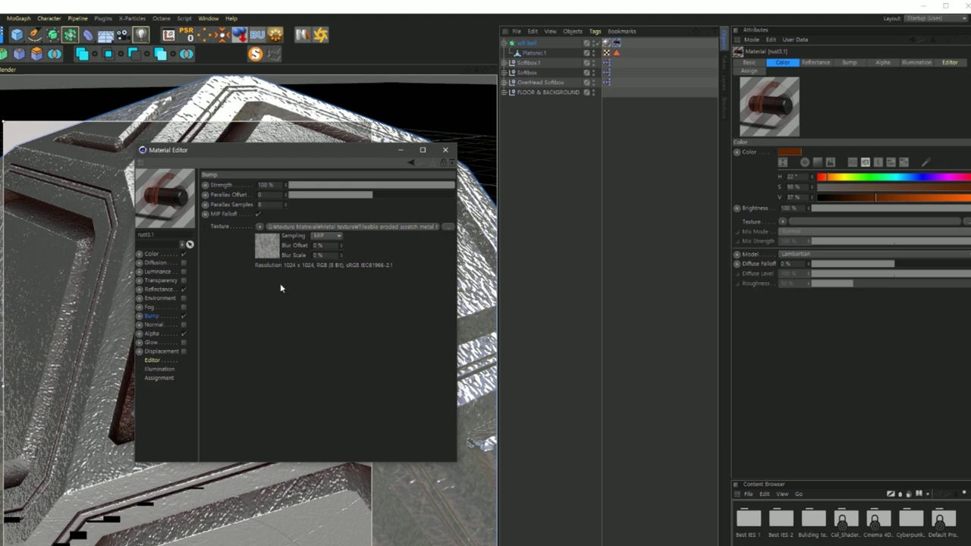
# Step: Copy the Bump scratch-metal shader and paste it as a layer in Alpha's Layer shader
pyautogui.click(261, 227)
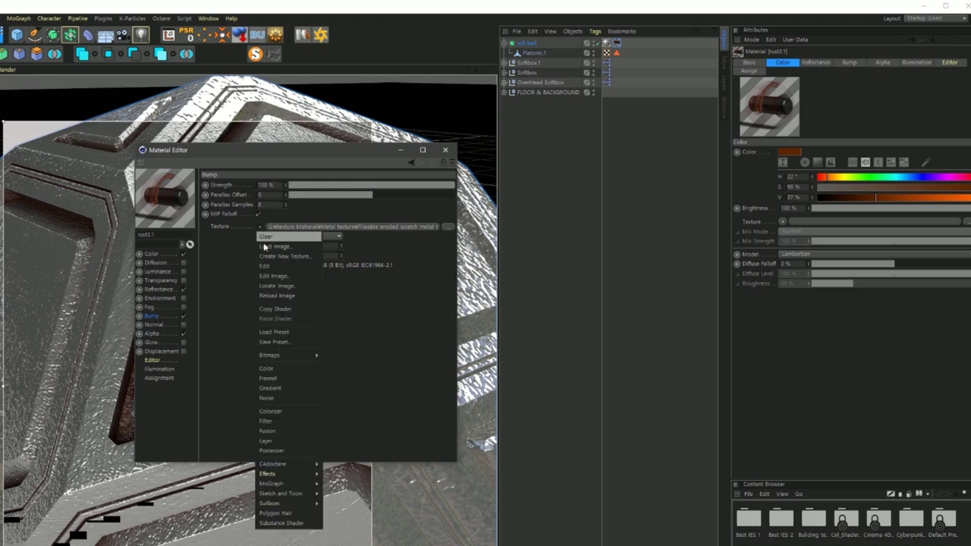
pyautogui.click(271, 310)
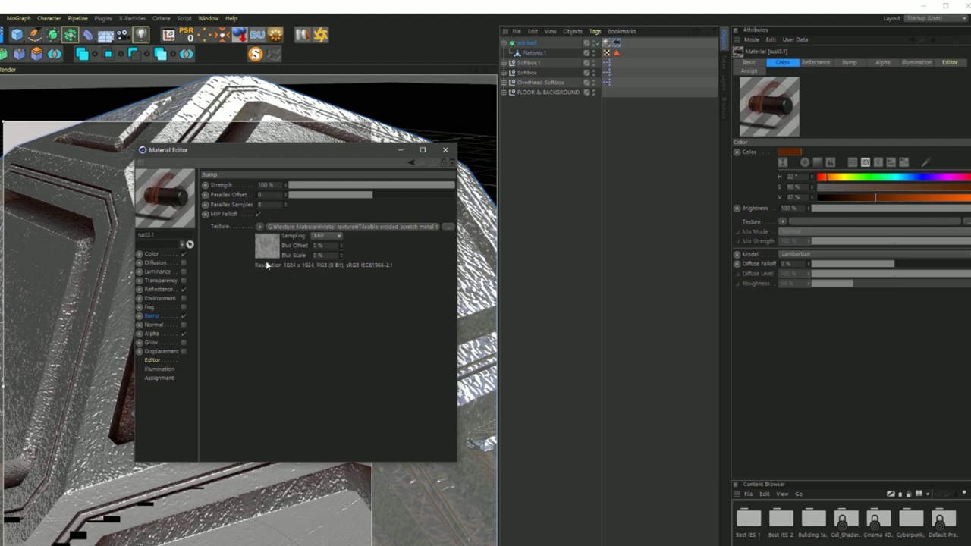
pyautogui.click(152, 334)
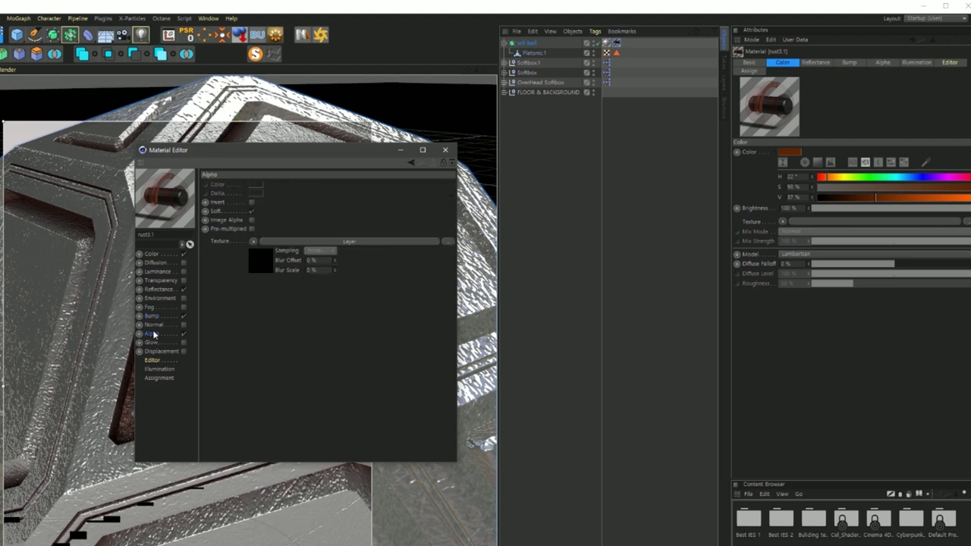
pyautogui.click(307, 243)
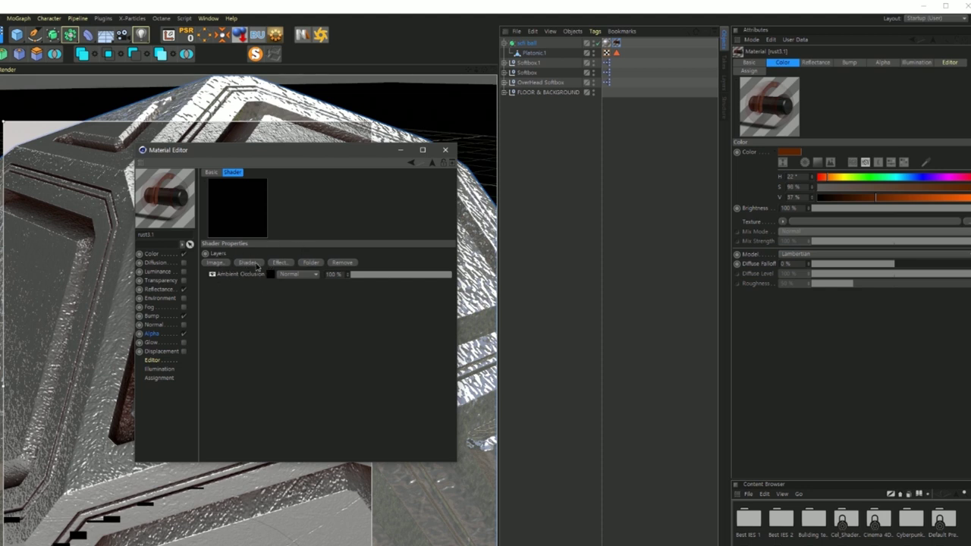
pyautogui.click(257, 263)
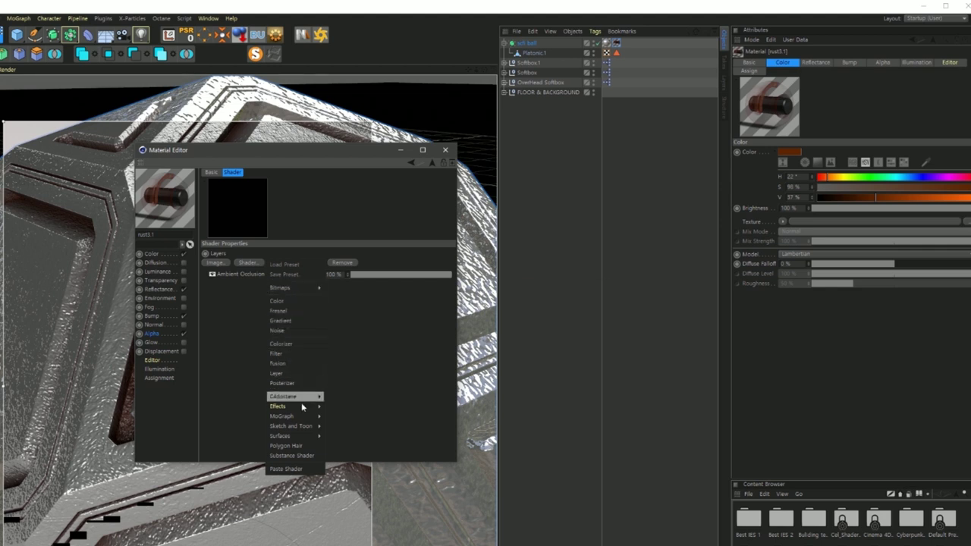
pyautogui.click(293, 471)
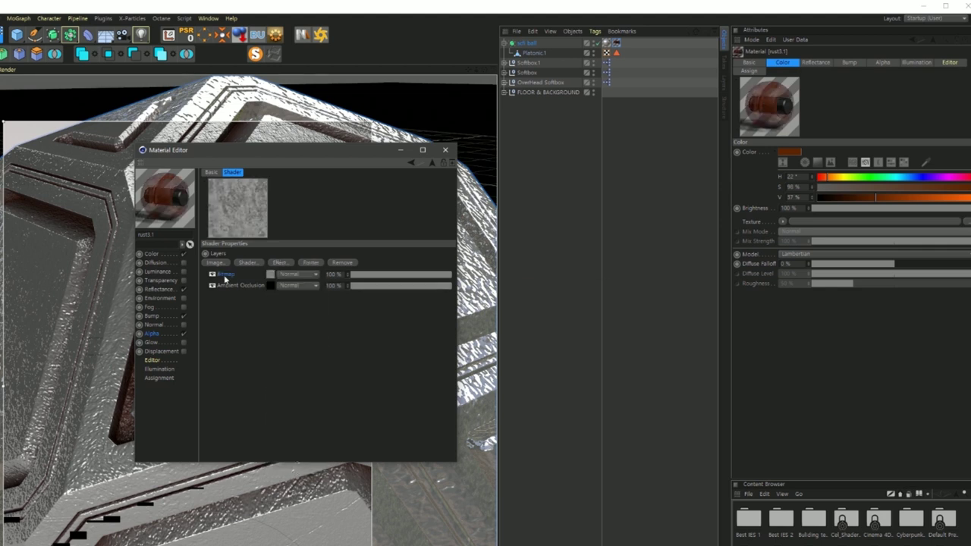
# Step: Set the pasted Bitmap layer to Levr blending and apply rust3.1 to the ball
pyautogui.click(251, 262)
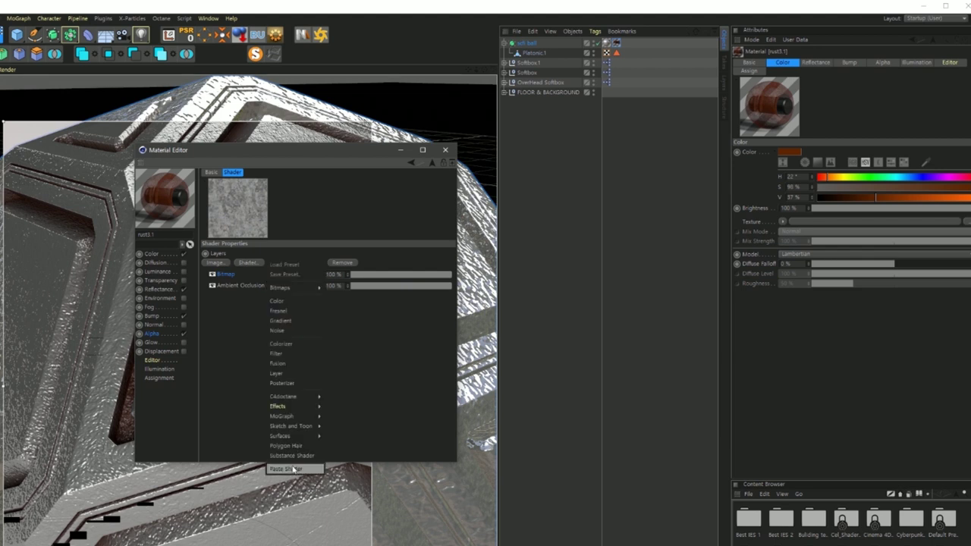
pyautogui.click(339, 310)
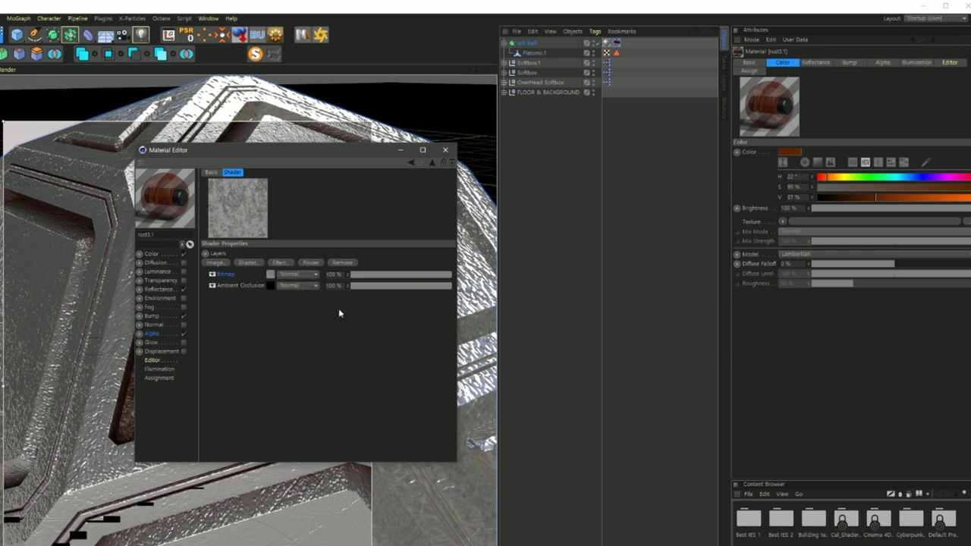
pyautogui.click(287, 275)
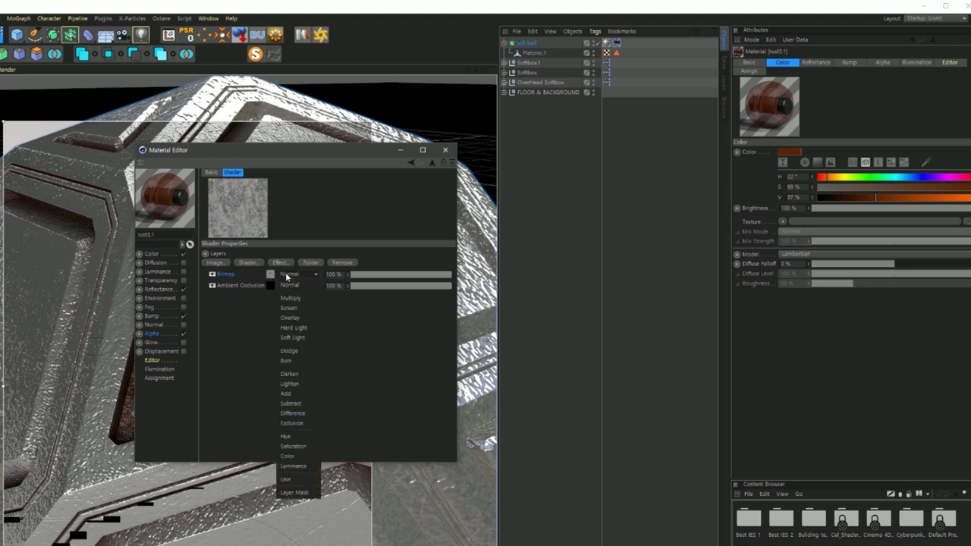
pyautogui.click(300, 480)
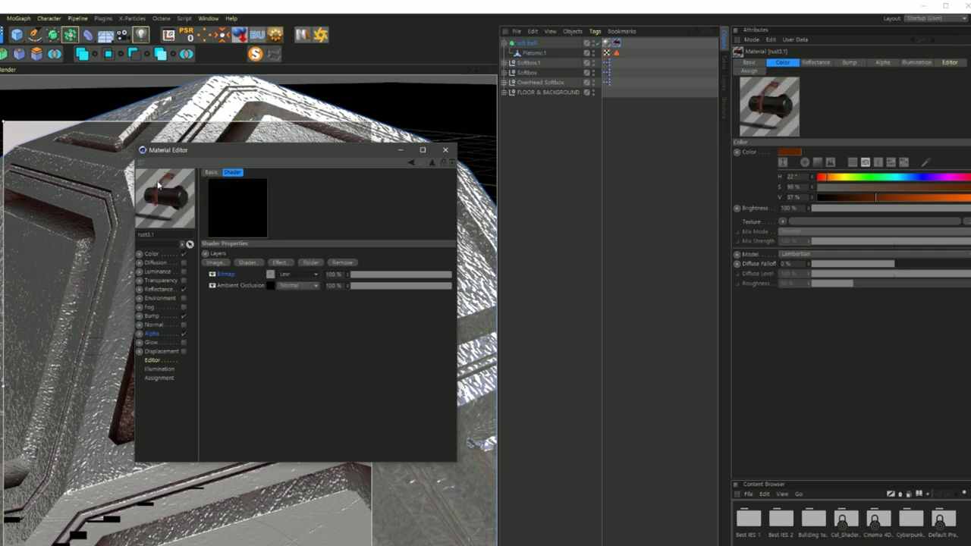
pyautogui.moveTo(160, 176); pyautogui.dragTo(185, 196)
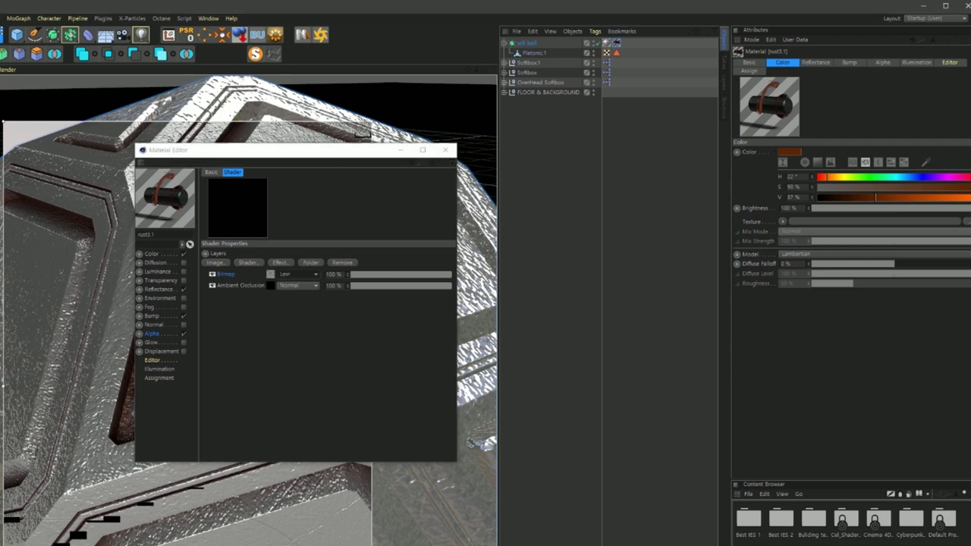
pyautogui.moveTo(164, 196)
pyautogui.mouseDown()
pyautogui.moveTo(531, 67)
pyautogui.moveTo(534, 44)
pyautogui.mouseUp()
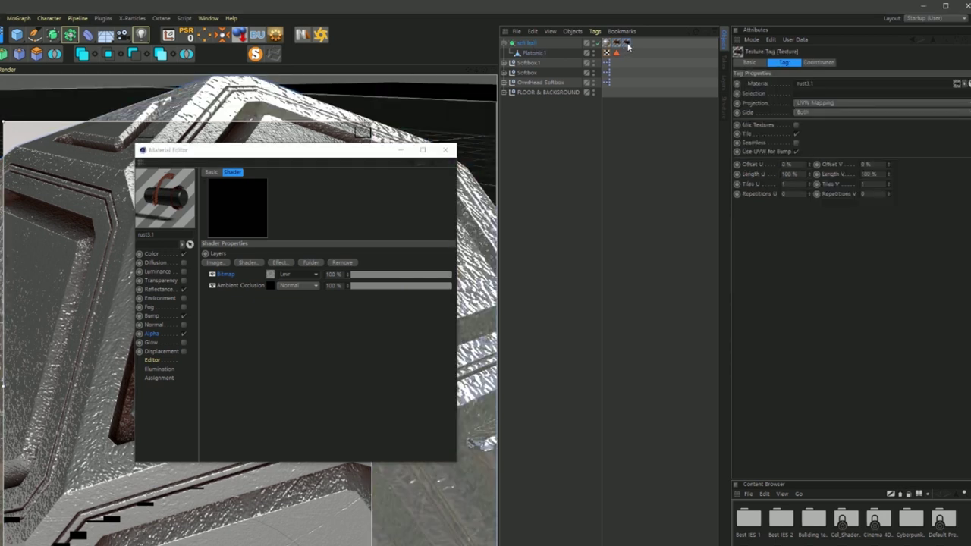
# Step: Give the rust3.1 texture tag Cubic projection with Tiles V set to 2
pyautogui.click(826, 107)
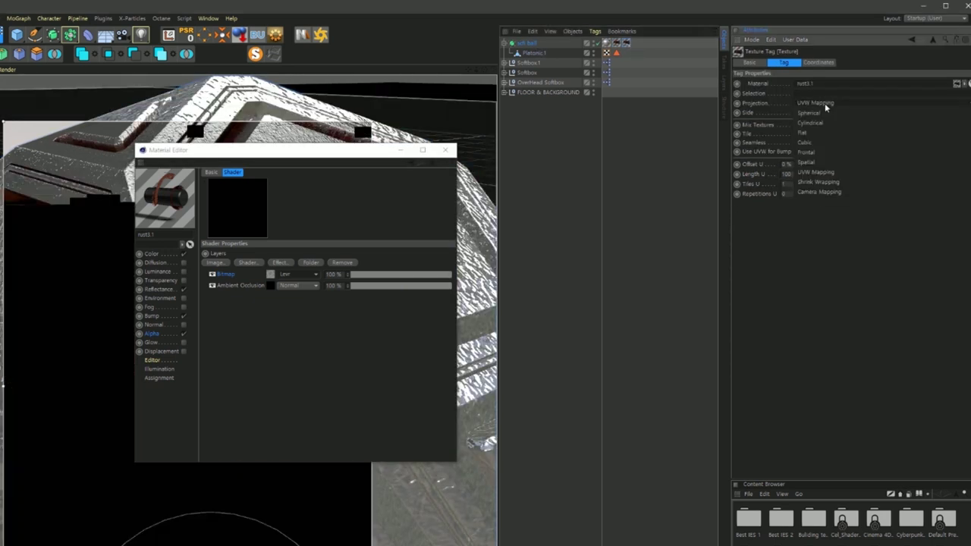
pyautogui.click(811, 143)
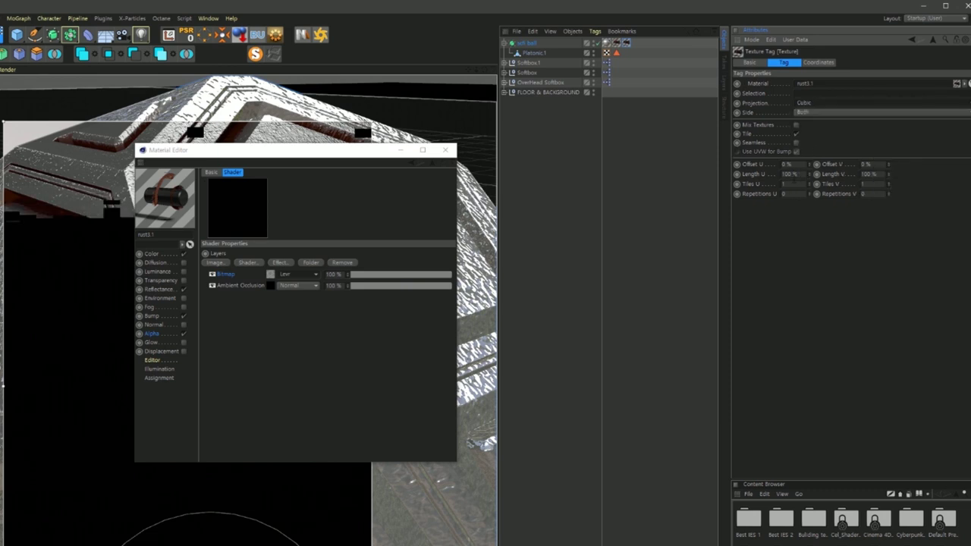
pyautogui.press('Tab')
pyautogui.write('2')
pyautogui.press('Return')
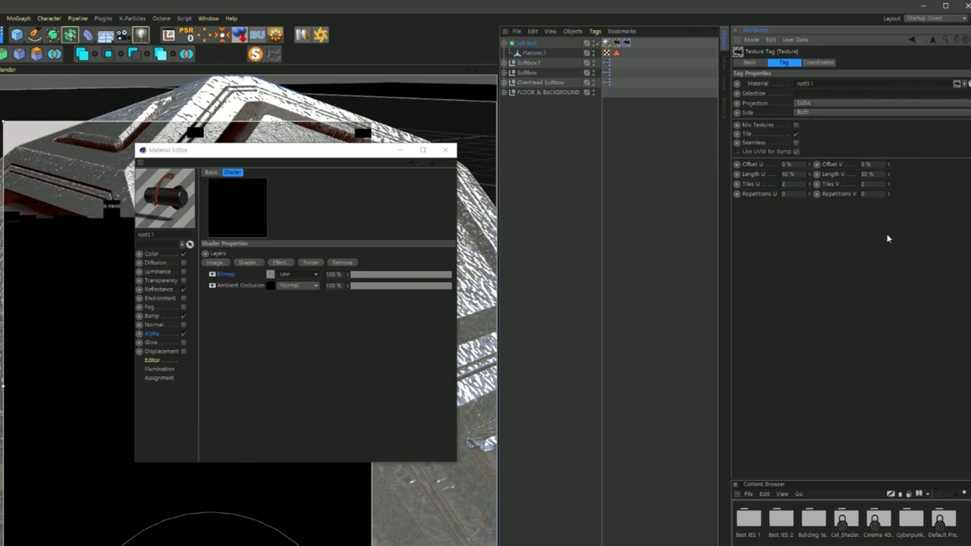
pyautogui.moveTo(303, 156); pyautogui.dragTo(698, 190)
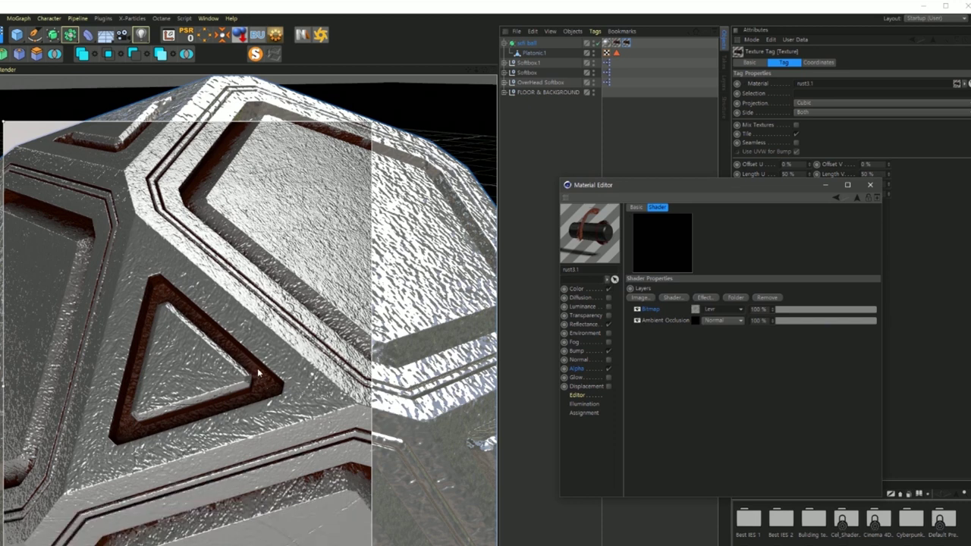
# Step: In rust3.1's Alpha Layer shader, raise the Ambient Occlusion gradient's black knot to grey
pyautogui.click(584, 326)
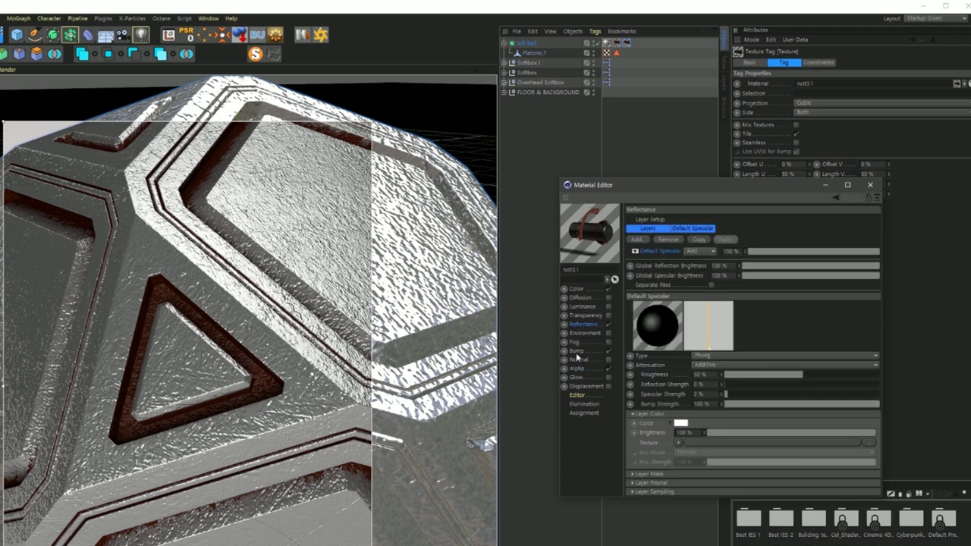
pyautogui.click(578, 352)
pyautogui.click(577, 369)
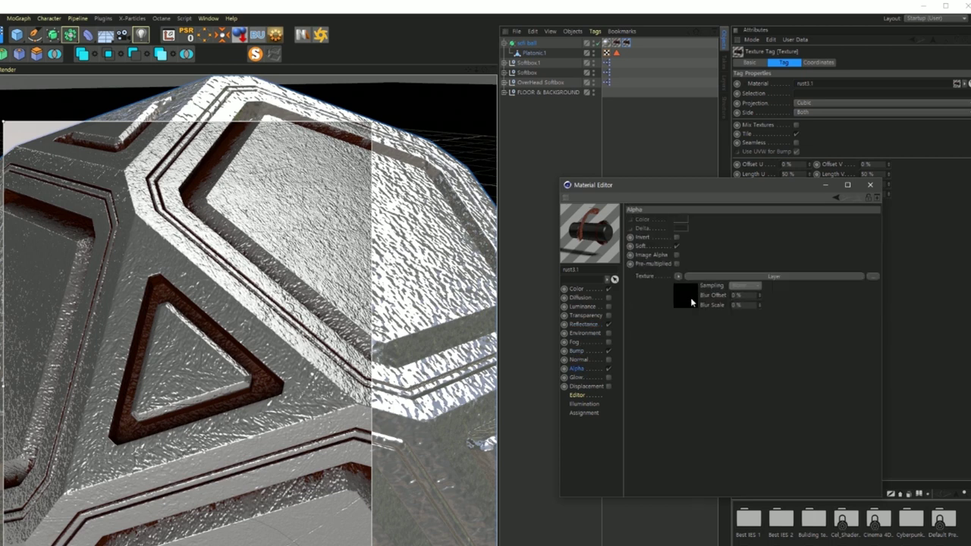
pyautogui.click(690, 297)
pyautogui.click(695, 321)
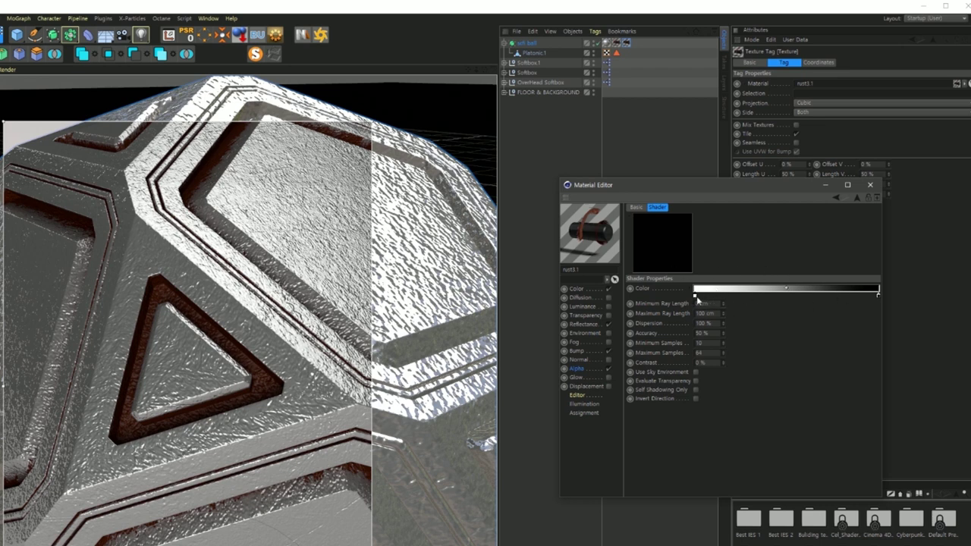
pyautogui.doubleClick(695, 296)
pyautogui.moveTo(678, 316); pyautogui.dragTo(715, 322)
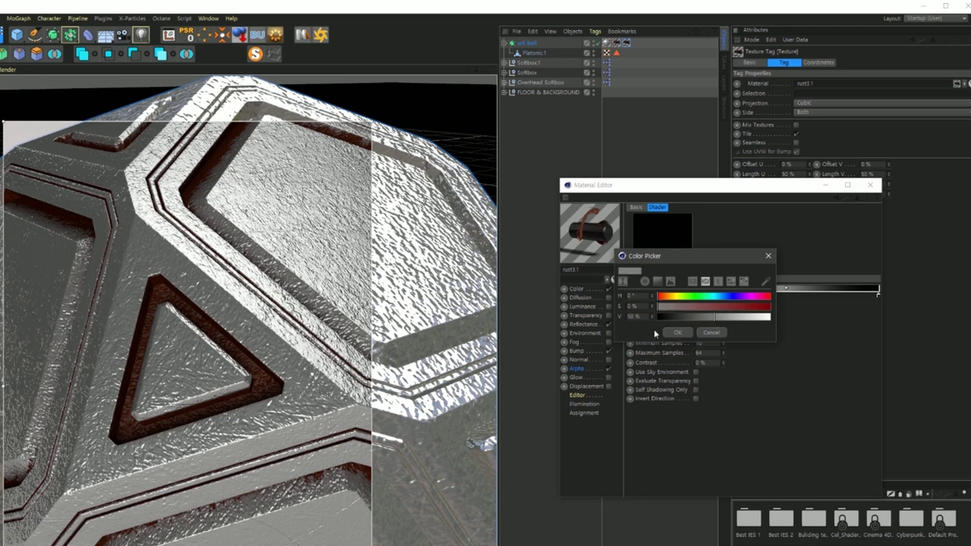
pyautogui.click(683, 331)
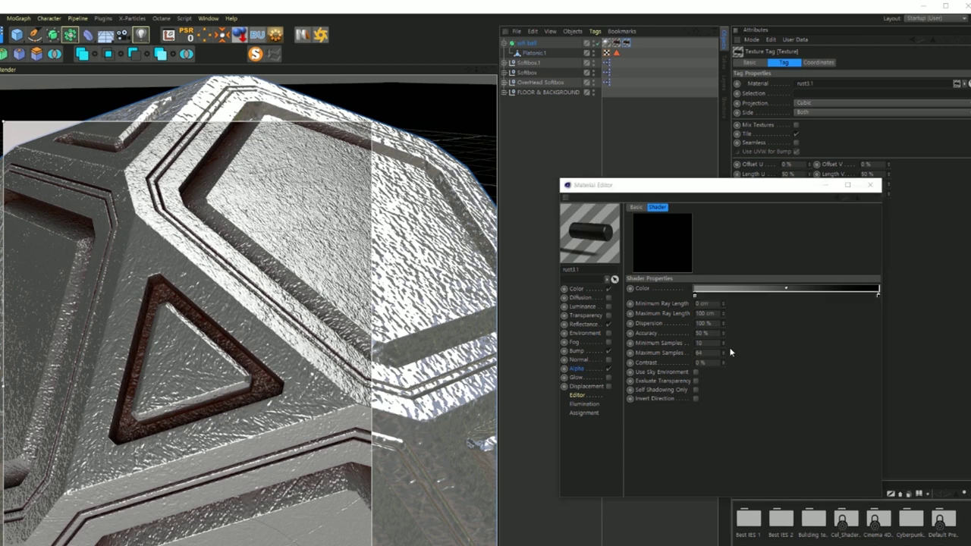
# Step: Close the rust3.1 Material Editor window
pyautogui.click(692, 290)
pyautogui.click(870, 185)
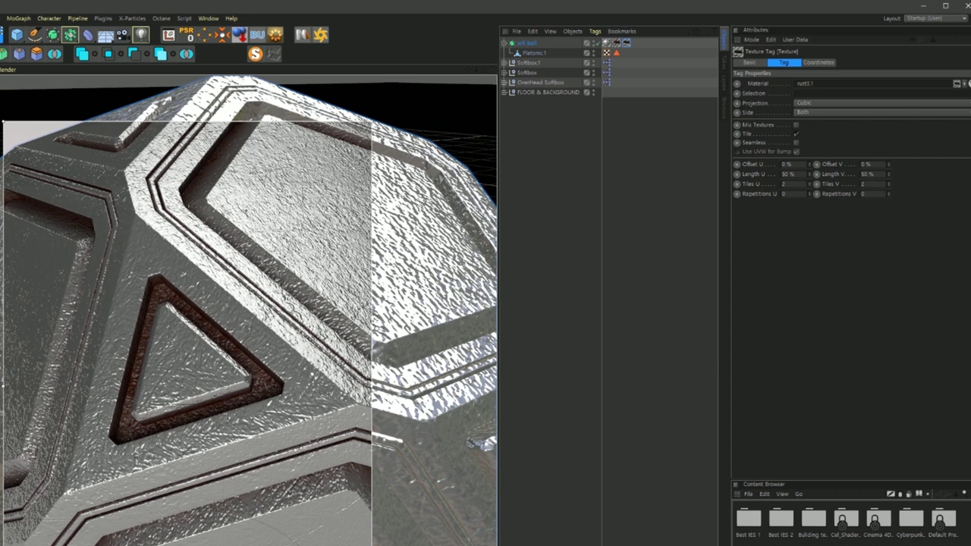
# Step: Copy the main material's 30% eroded scratch bump shader, then disable its Bump channel
pyautogui.doubleClick(616, 43)
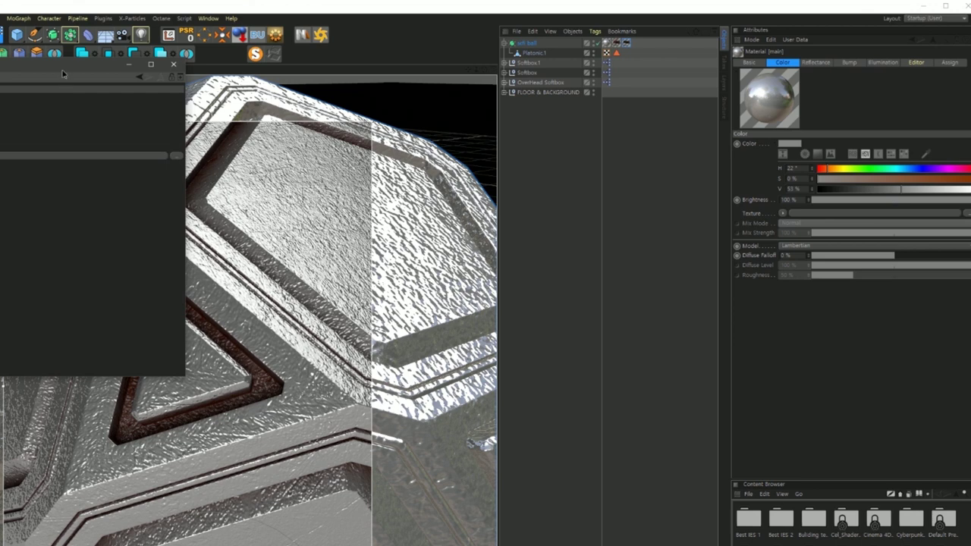
pyautogui.moveTo(63, 74); pyautogui.dragTo(328, 250)
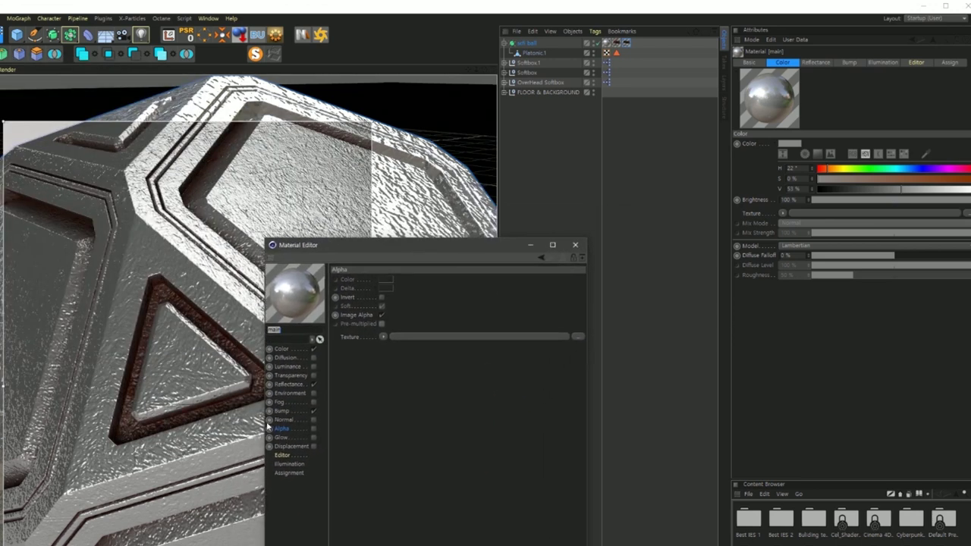
pyautogui.click(281, 411)
pyautogui.click(389, 322)
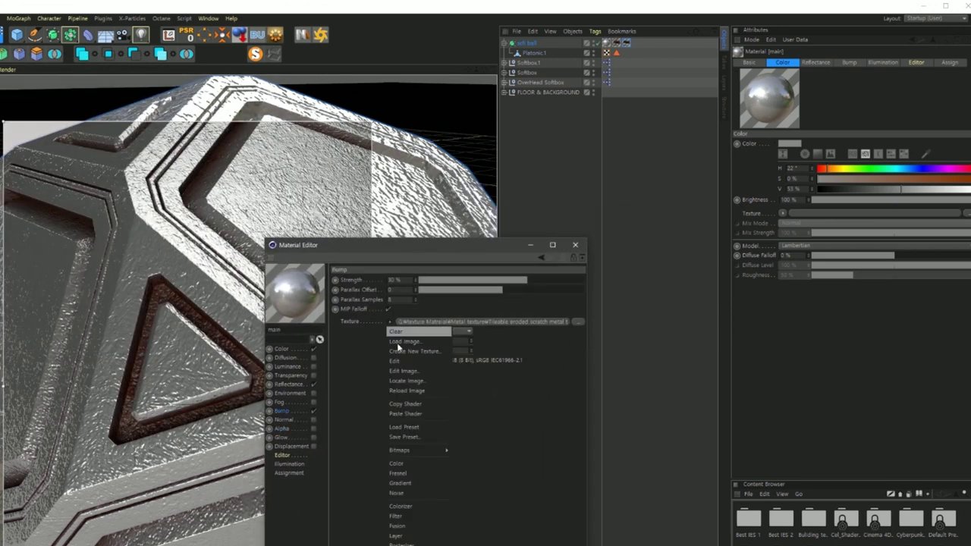
pyautogui.click(413, 415)
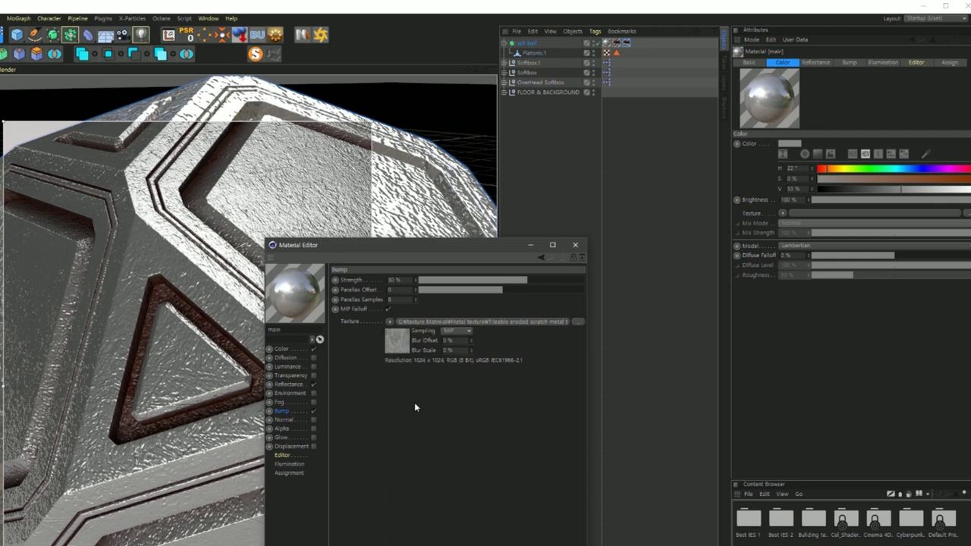
pyautogui.click(313, 411)
pyautogui.moveTo(331, 242); pyautogui.dragTo(486, 252)
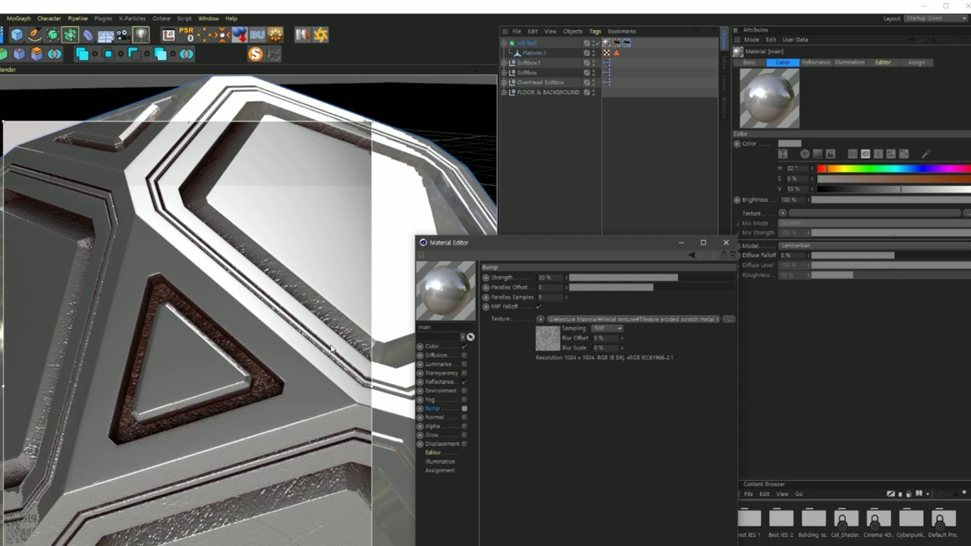
# Step: Give the main reflection layer a Custom Bump Map from the pasted scratch texture at 25% strength
pyautogui.click(436, 382)
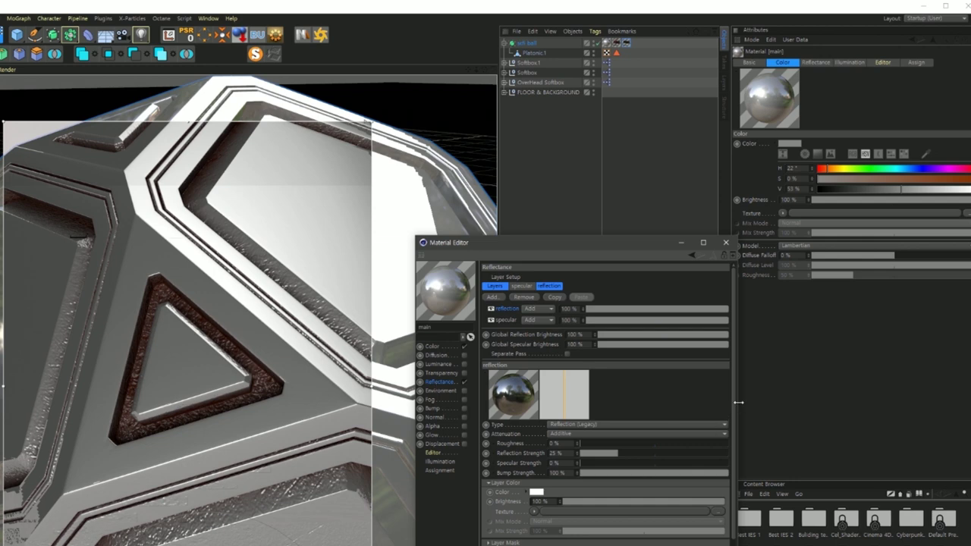
pyautogui.scroll(-1, 734, 419)
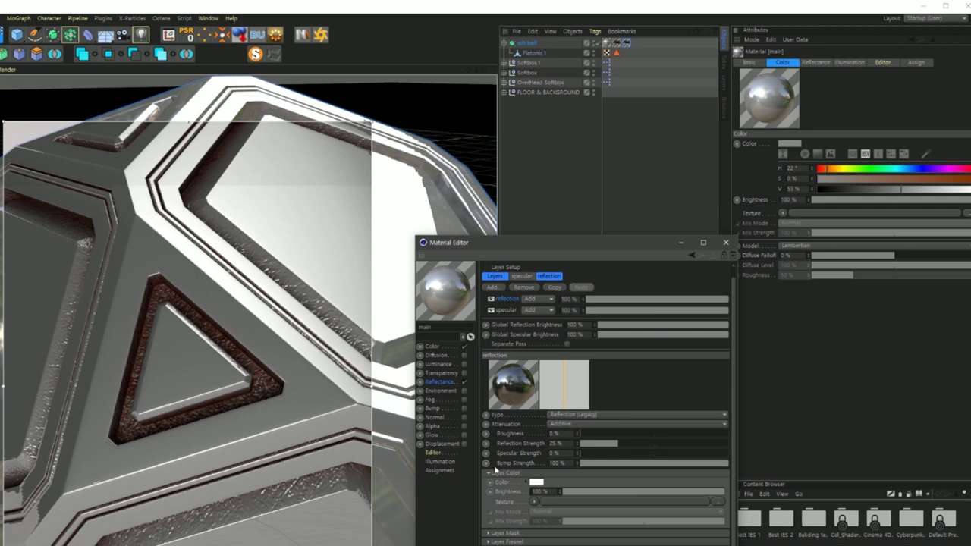
pyautogui.click(494, 467)
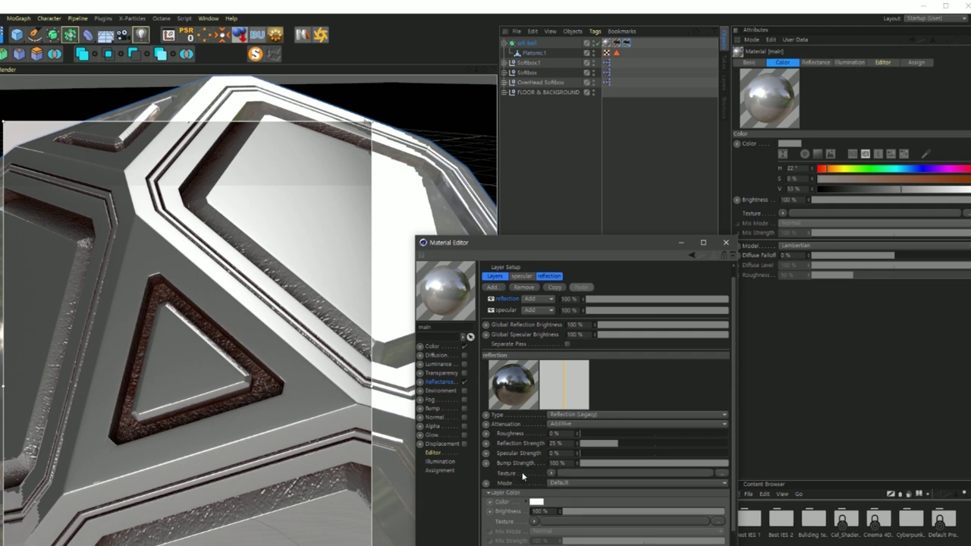
pyautogui.click(562, 483)
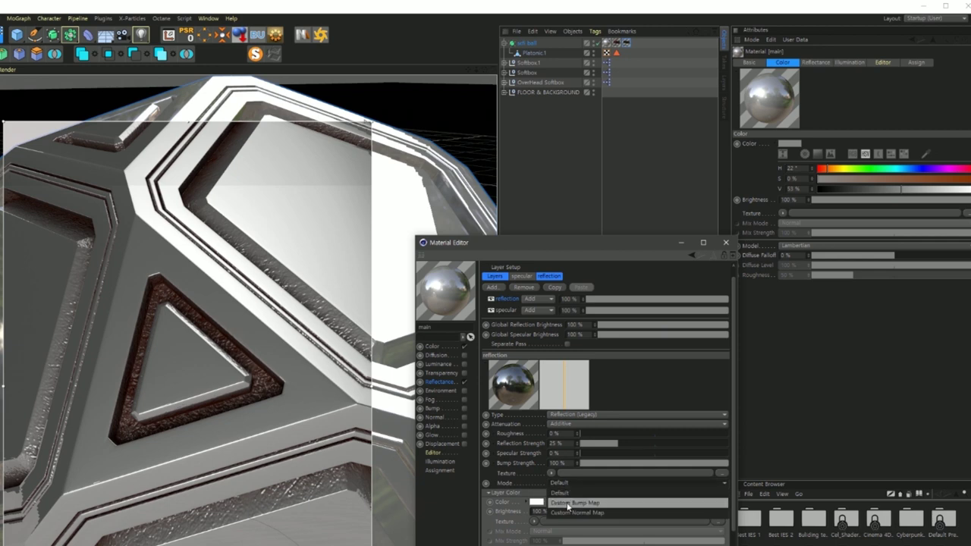
pyautogui.click(569, 504)
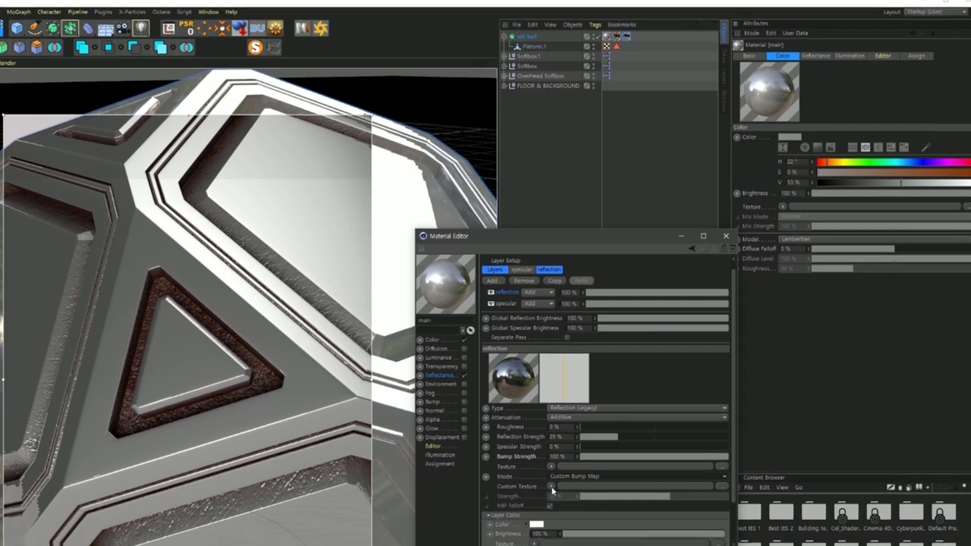
pyautogui.click(552, 494)
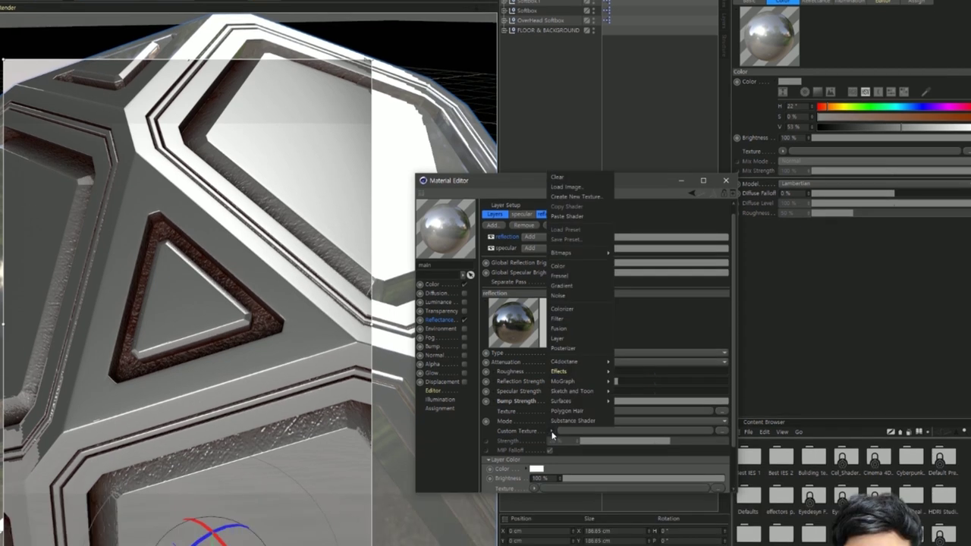
pyautogui.click(568, 216)
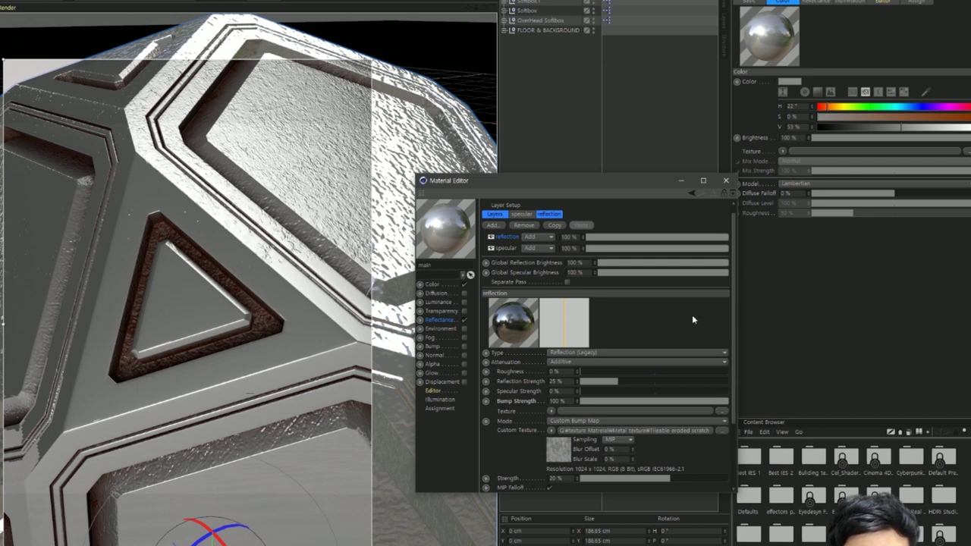
pyautogui.scroll(-3, 731, 377)
pyautogui.scroll(-1, 731, 377)
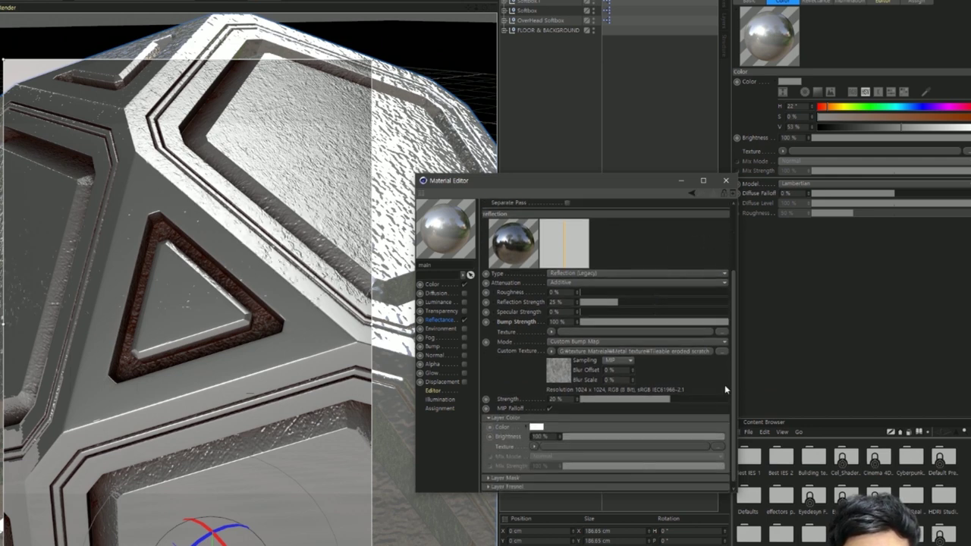
pyautogui.write('25')
pyautogui.press('Return')
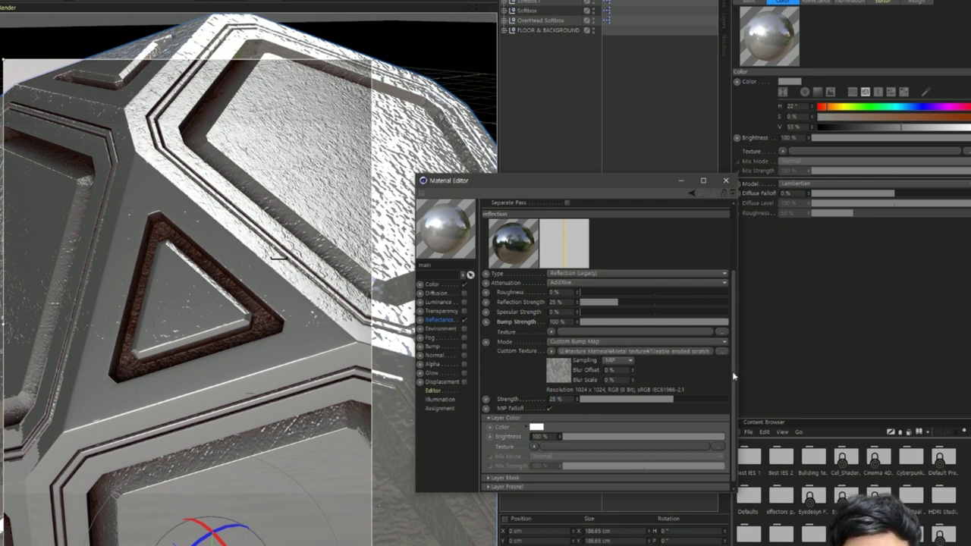
pyautogui.moveTo(732, 371)
pyautogui.mouseDown()
pyautogui.moveTo(736, 296)
pyautogui.moveTo(737, 366)
pyautogui.mouseUp()
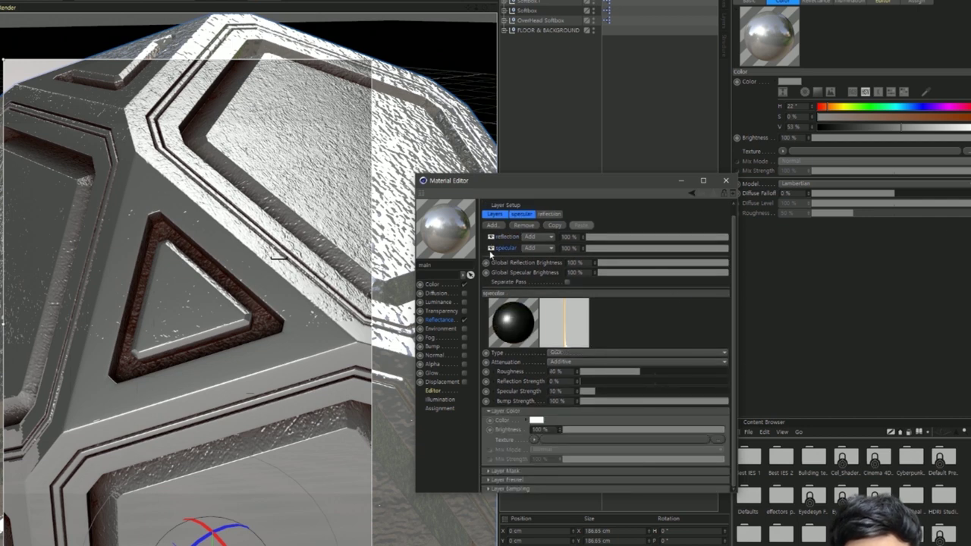
# Step: Paste the scratch texture into the specular layer as a Custom Bump Map at 25% strength
pyautogui.click(493, 402)
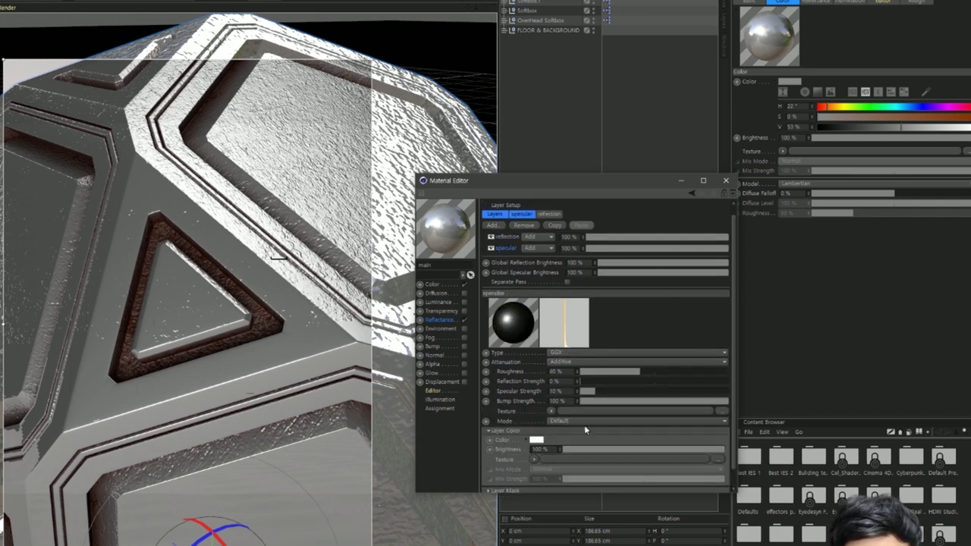
pyautogui.click(563, 422)
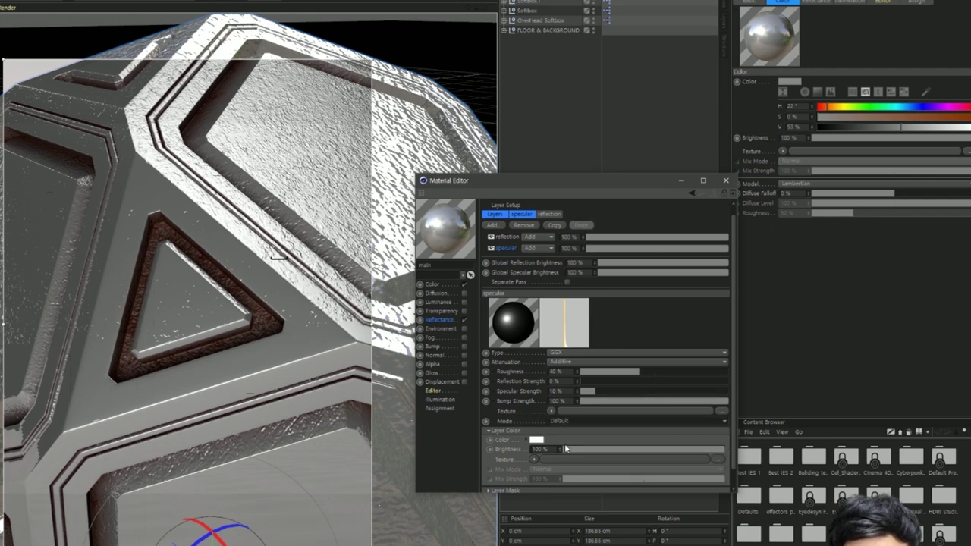
pyautogui.click(565, 441)
pyautogui.click(552, 431)
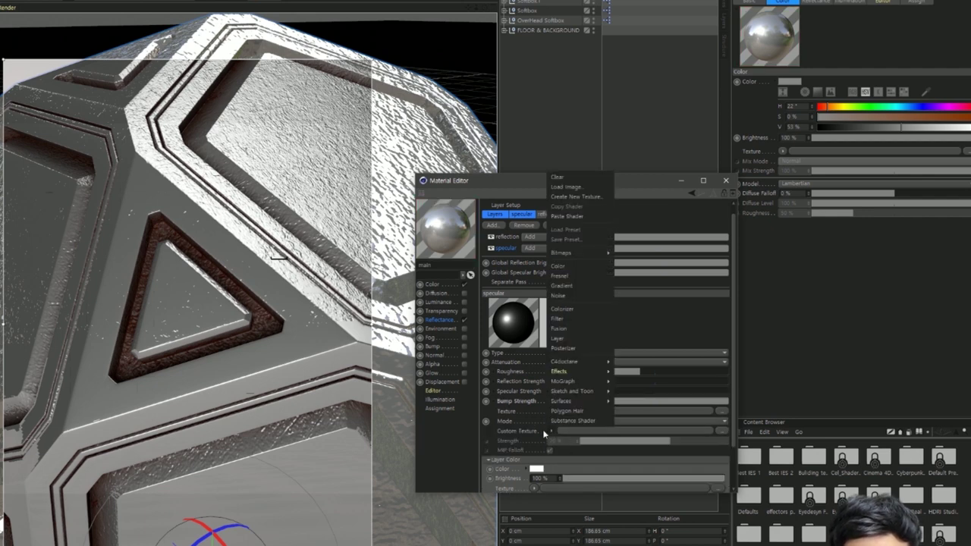
pyautogui.click(569, 217)
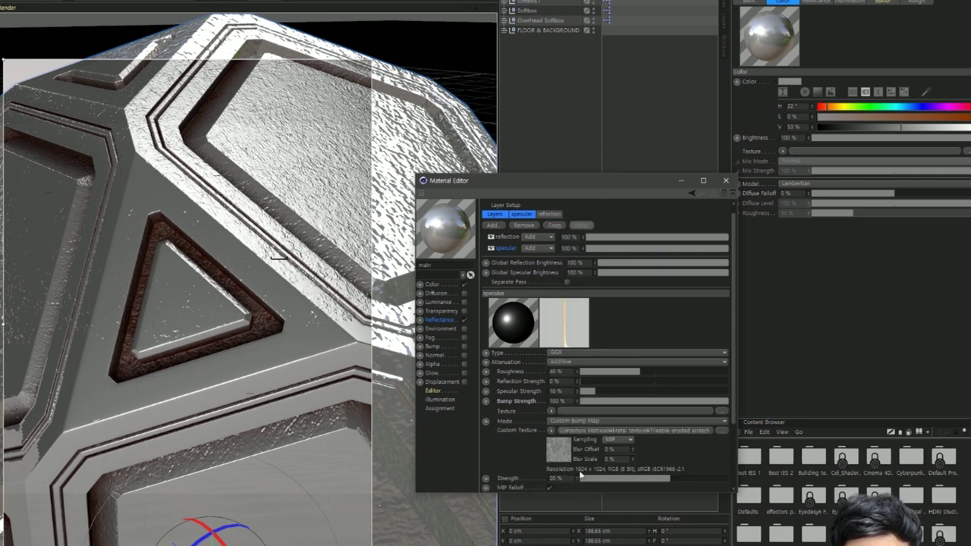
pyautogui.doubleClick(554, 478)
pyautogui.write('25')
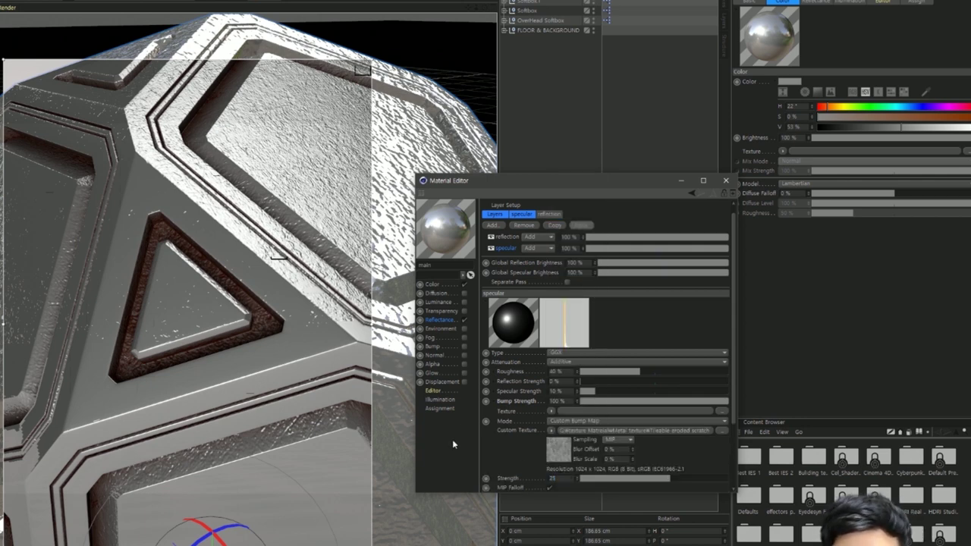
pyautogui.press('Return')
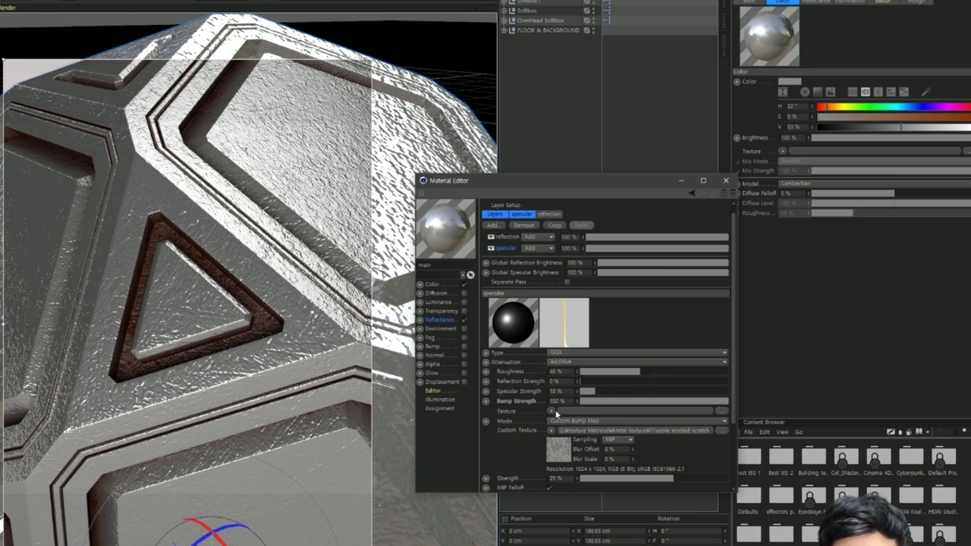
# Step: Load an Ambient Occlusion shader into the specular layer's texture and invert its gradient knots
pyautogui.click(552, 410)
pyautogui.moveTo(565, 352)
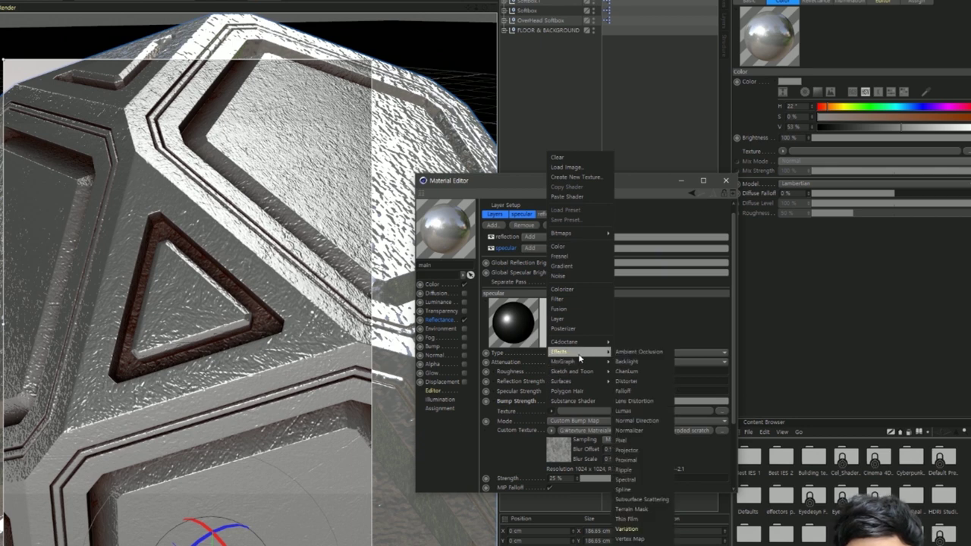
pyautogui.click(643, 355)
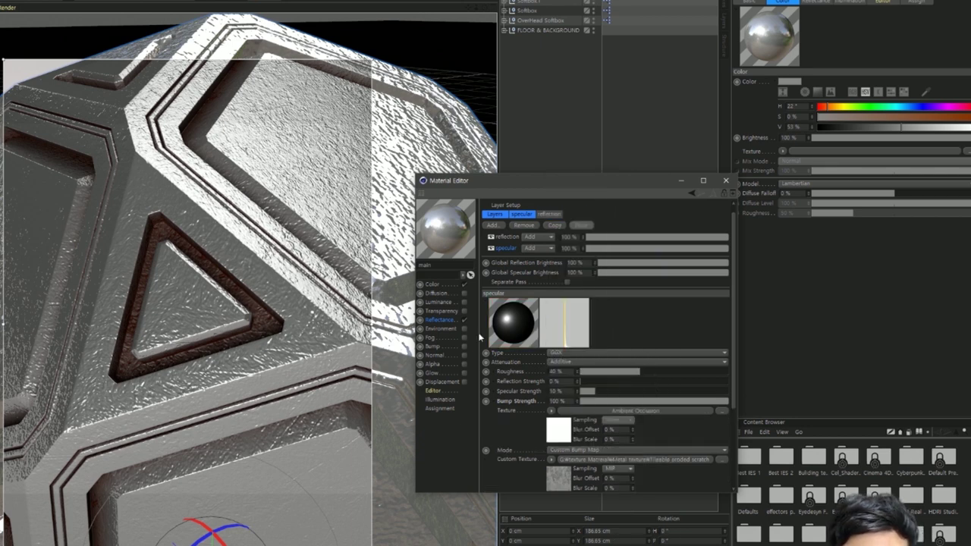
pyautogui.click(563, 434)
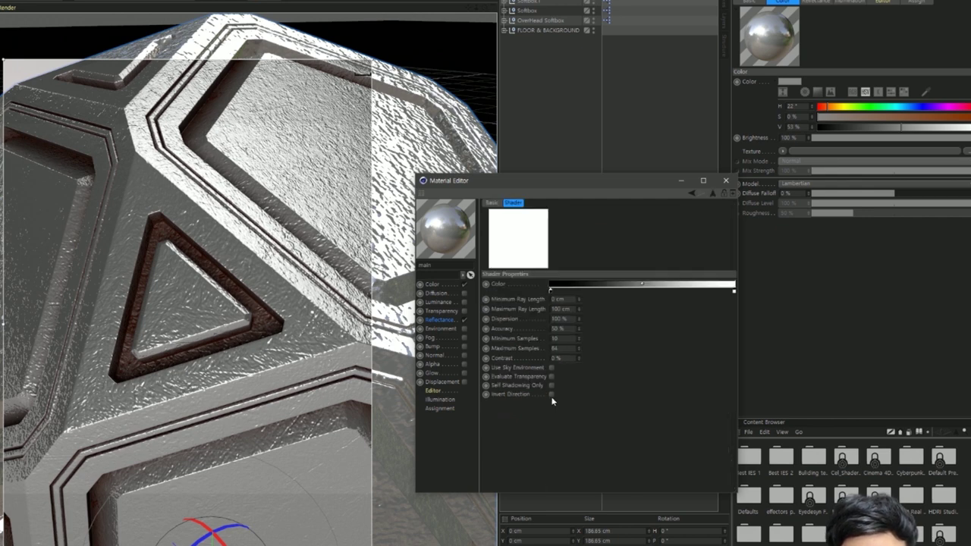
pyautogui.rightClick(551, 292)
pyautogui.click(570, 299)
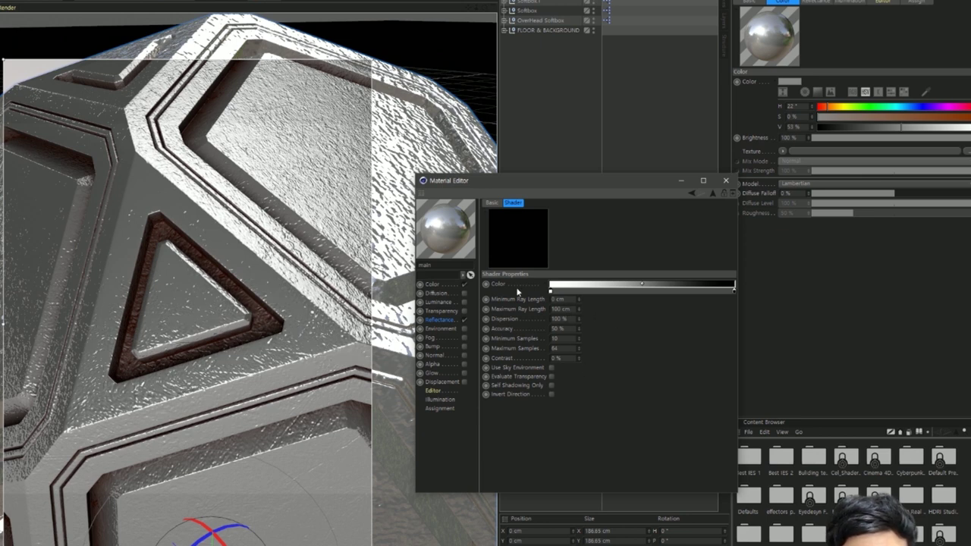
# Step: Add an Ambient Occlusion texture to the reflection layer, invert its gradient, and return to Reflectance
pyautogui.click(441, 320)
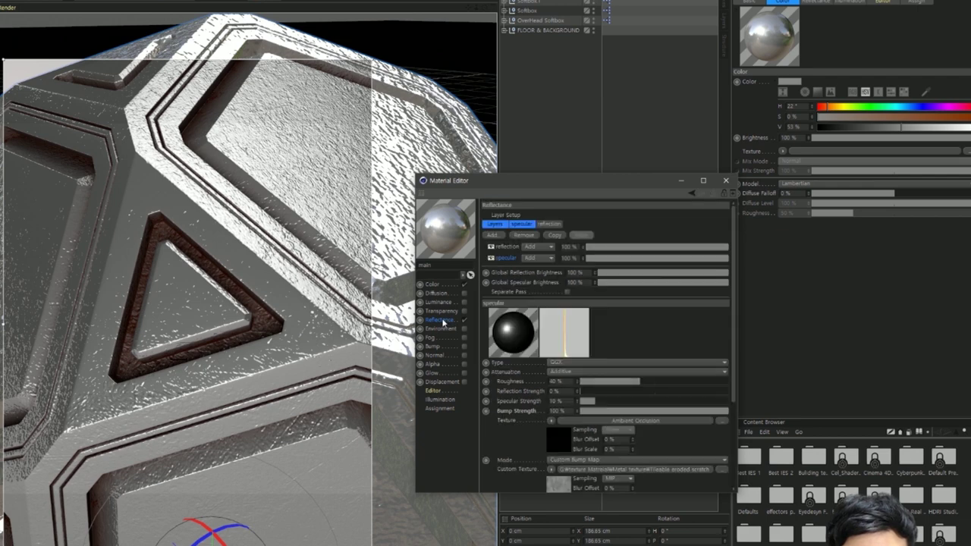
pyautogui.click(513, 246)
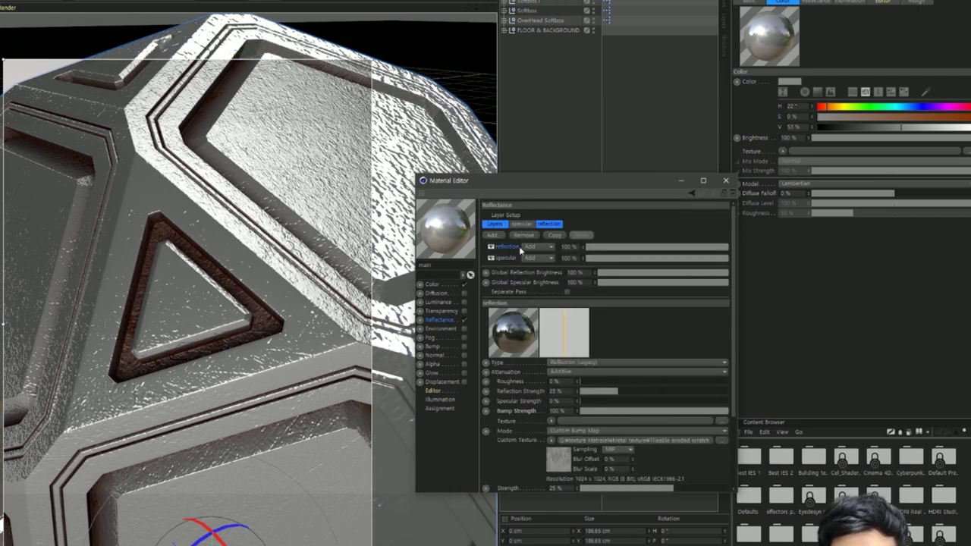
pyautogui.click(551, 421)
pyautogui.moveTo(566, 362)
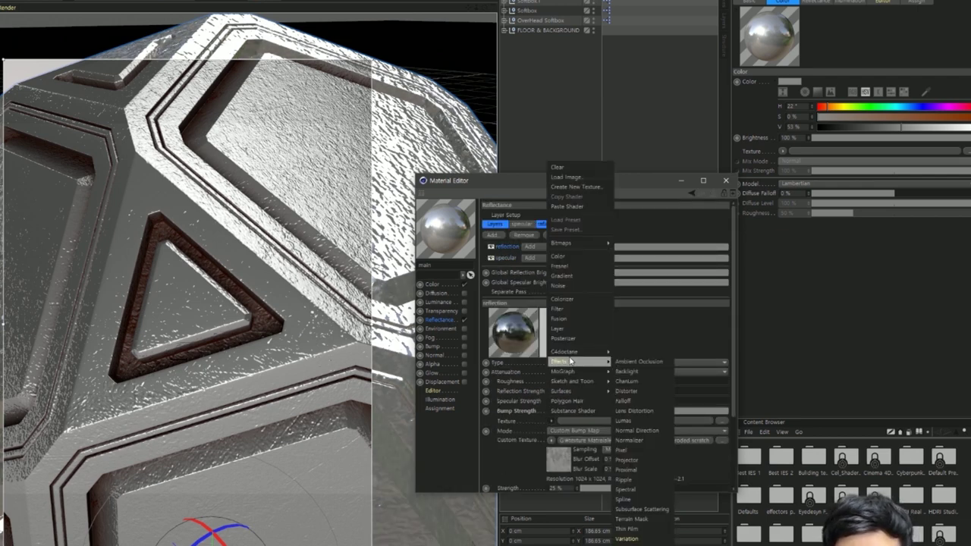
pyautogui.click(641, 362)
pyautogui.click(560, 437)
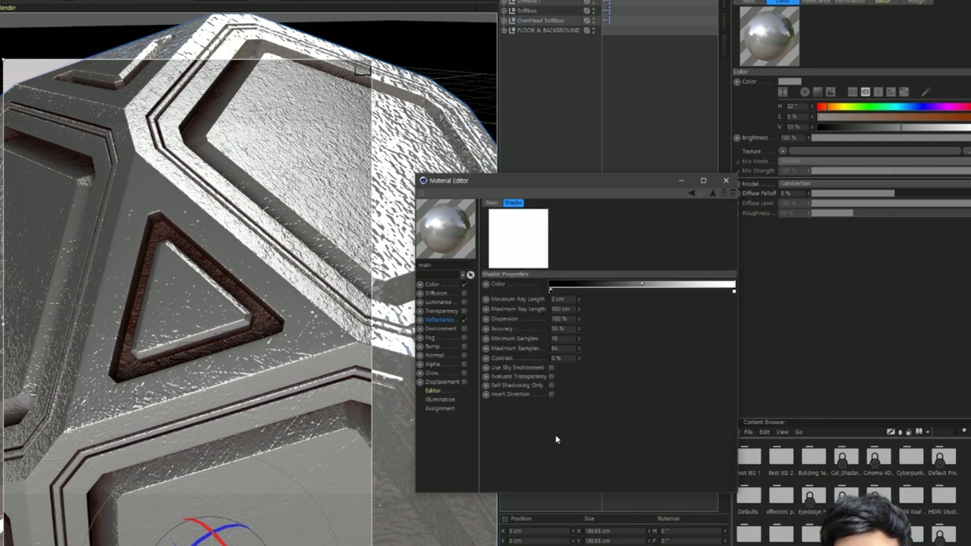
pyautogui.rightClick(551, 293)
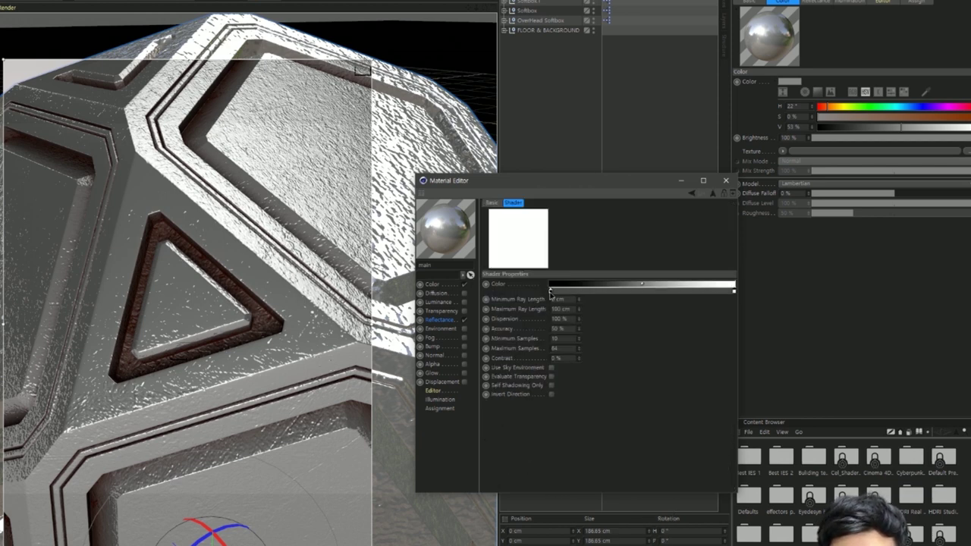
pyautogui.click(568, 298)
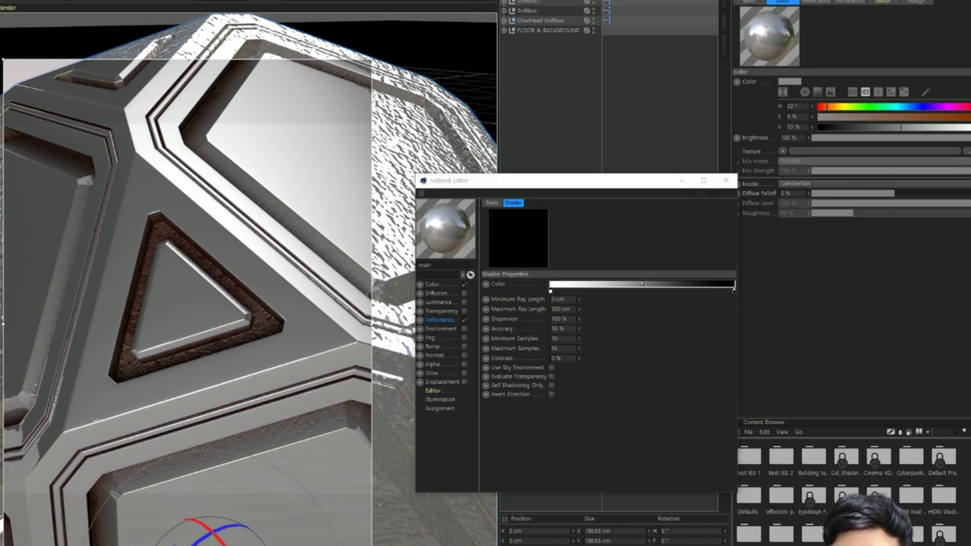
pyautogui.click(436, 325)
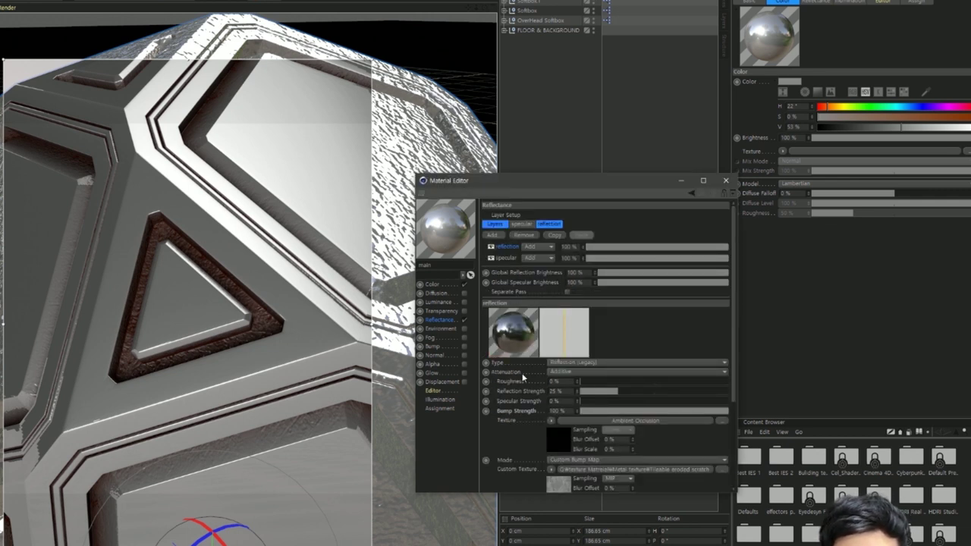
# Step: Set the reflection layer's Reflection Strength to 50%
pyautogui.click(502, 251)
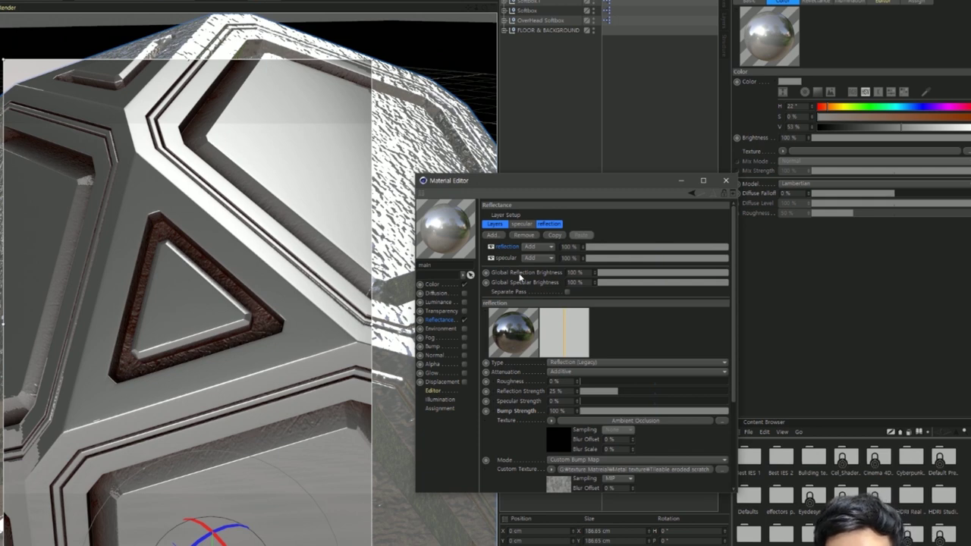
pyautogui.click(556, 390)
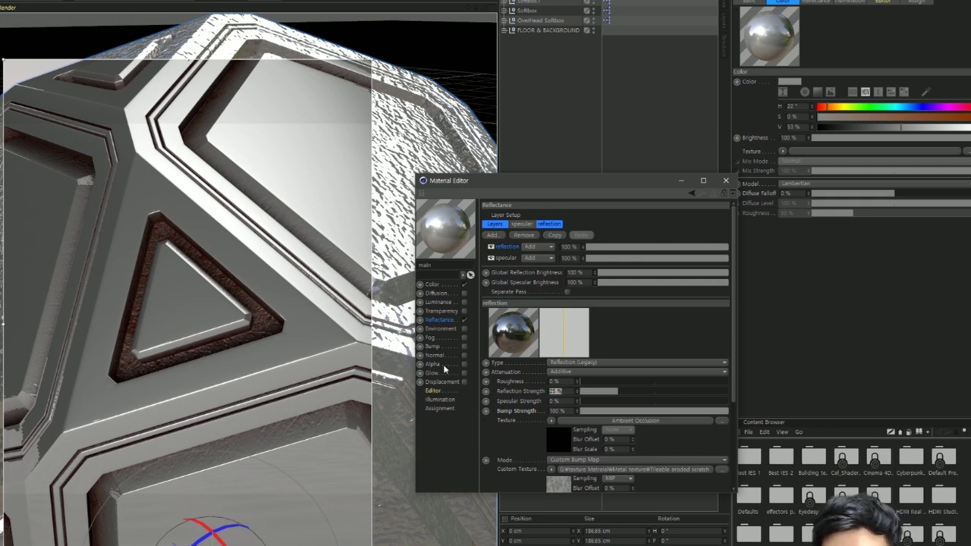
pyautogui.write('50')
pyautogui.press('Return')
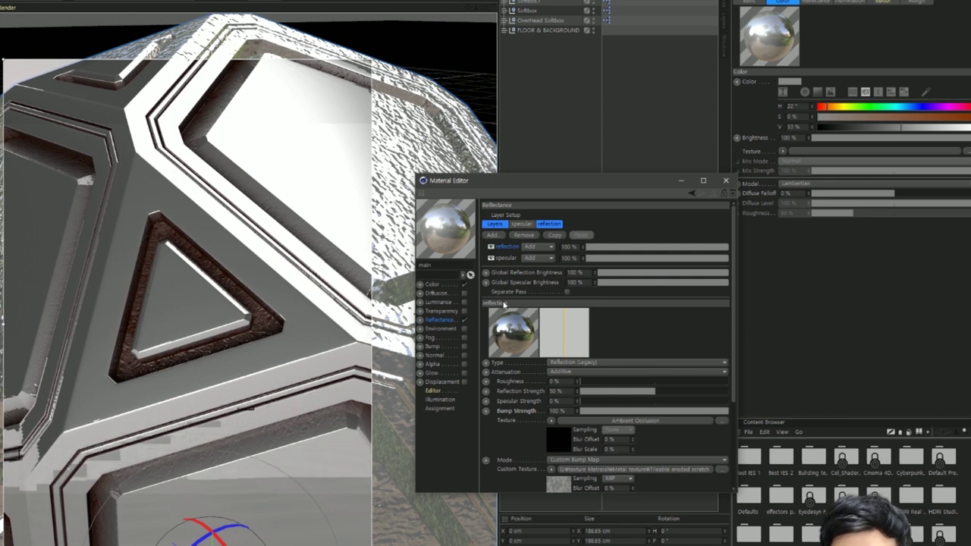
# Step: Give the specular layer 15% roughness and raise its Specular Strength
pyautogui.click(507, 259)
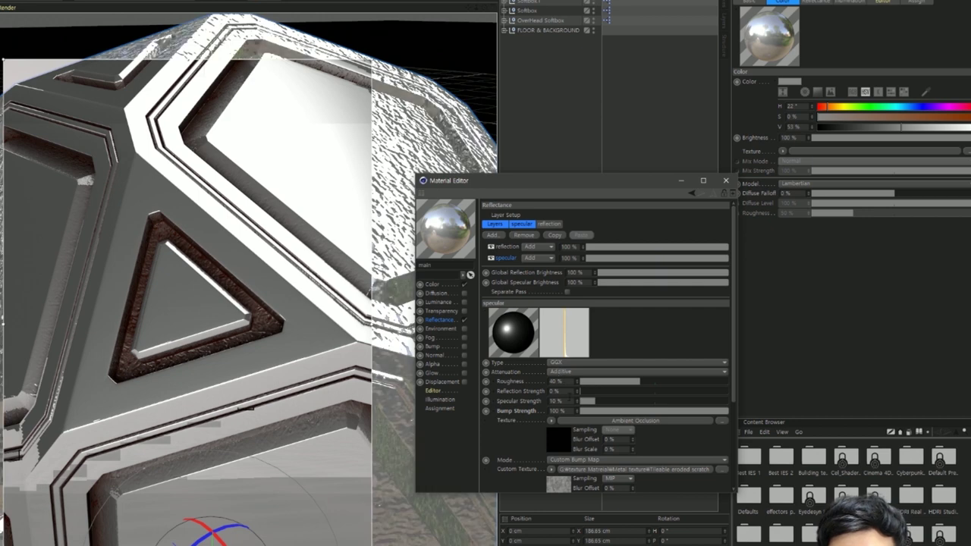
pyautogui.click(556, 381)
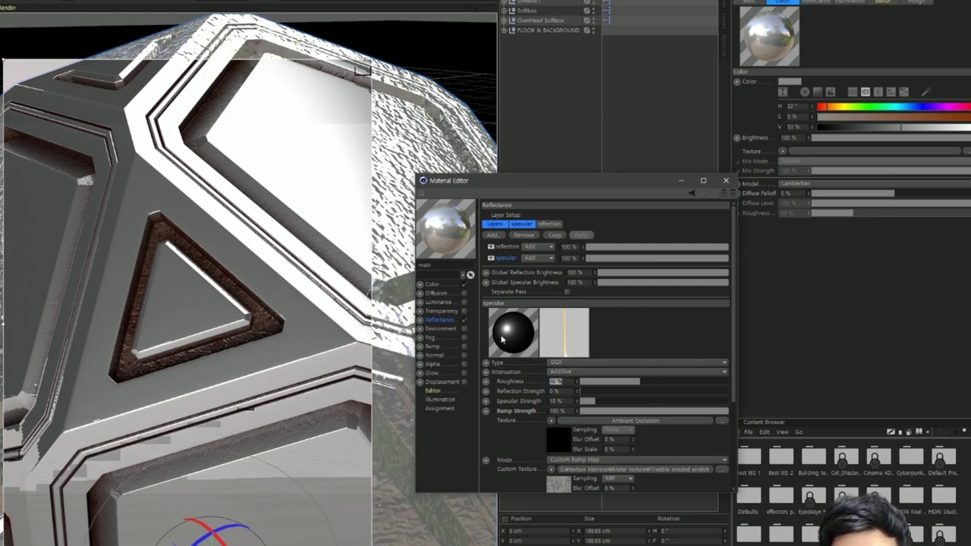
pyautogui.write('15')
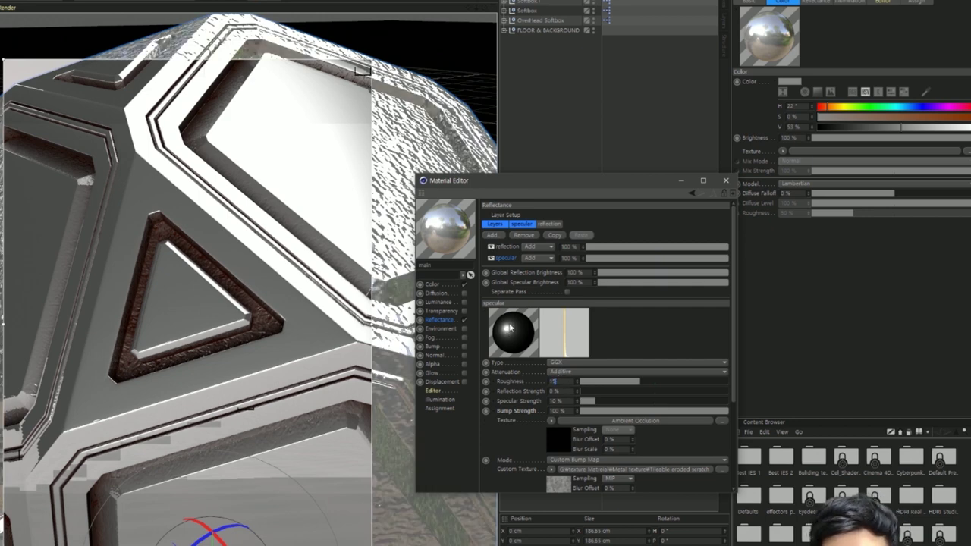
pyautogui.press('Return')
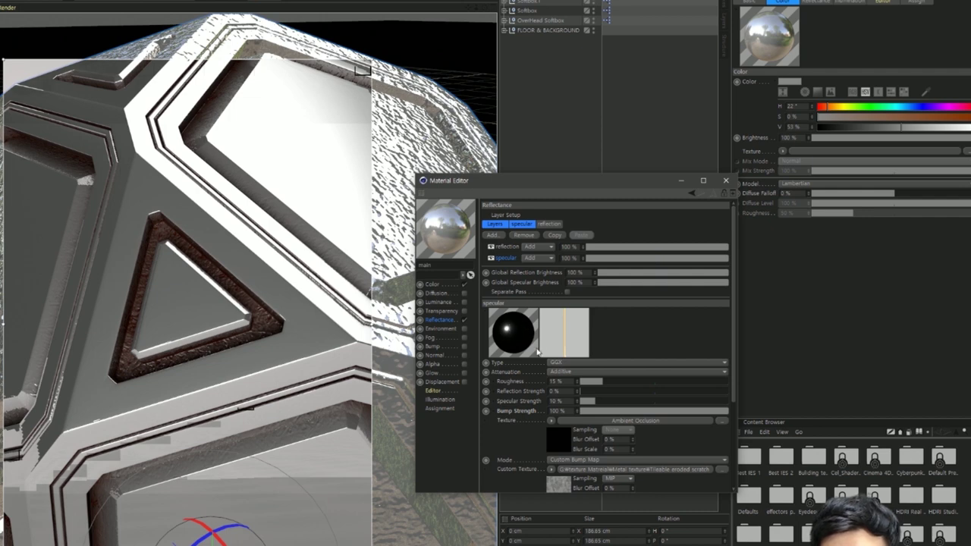
pyautogui.click(556, 400)
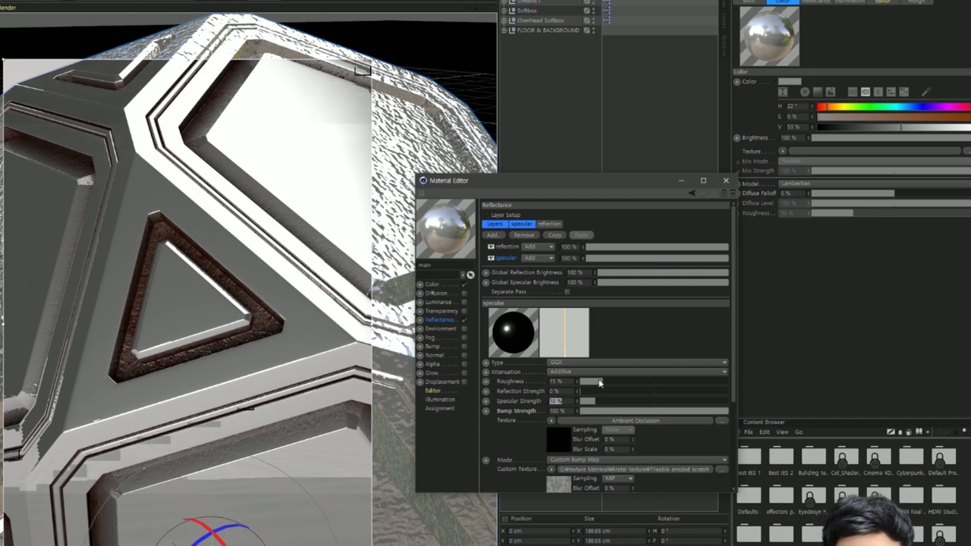
pyautogui.write('80')
pyautogui.press('Return')
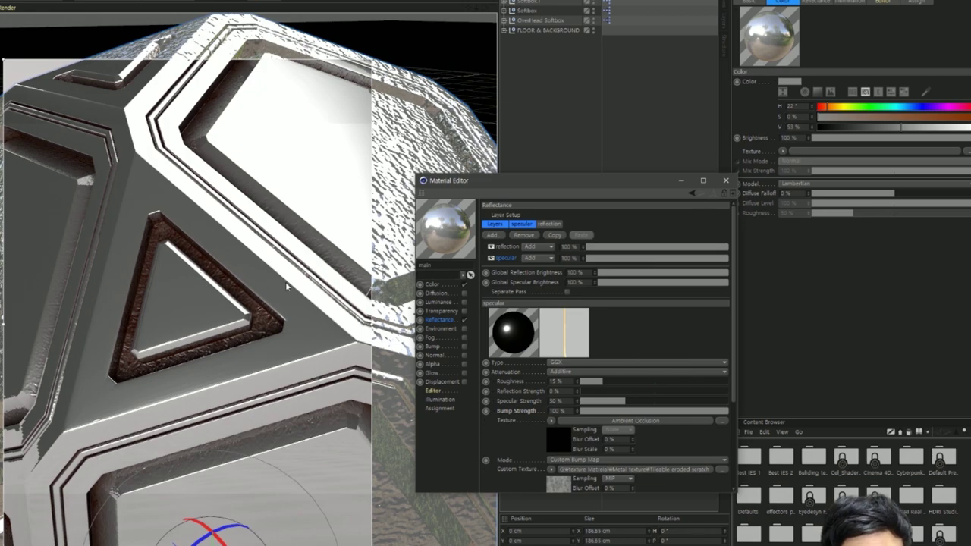
# Step: Zoom out, fit the interactive render region around the ball, and zoom in to inspect it
pyautogui.moveTo(287, 286)
pyautogui.keyDown('alt'); pyautogui.mouseDown(button='right')
pyautogui.moveTo(89, 317)
pyautogui.moveTo(84, 345)
pyautogui.mouseUp(button='right'); pyautogui.keyUp('alt')
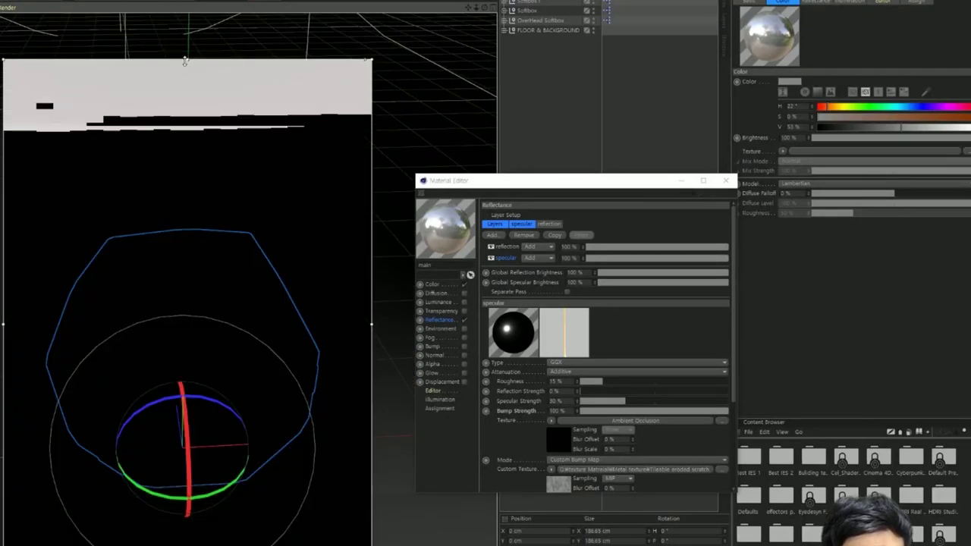
pyautogui.moveTo(195, 59); pyautogui.dragTo(216, 208)
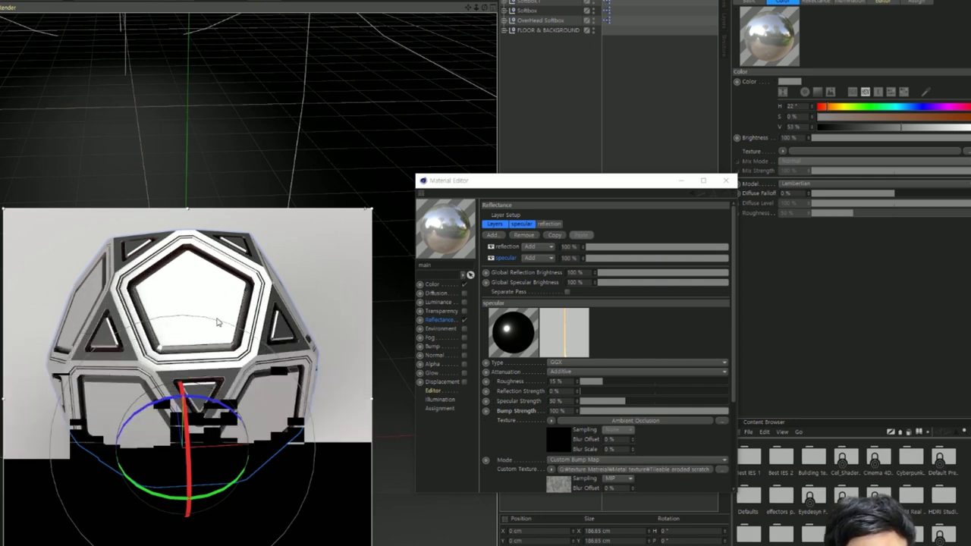
pyautogui.scroll(3, 214, 312)
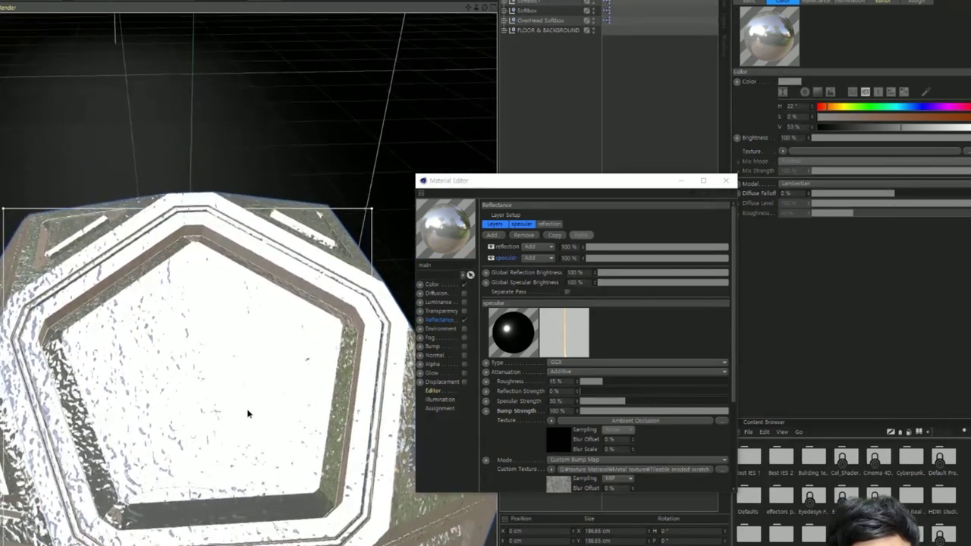
pyautogui.scroll(2, 250, 409)
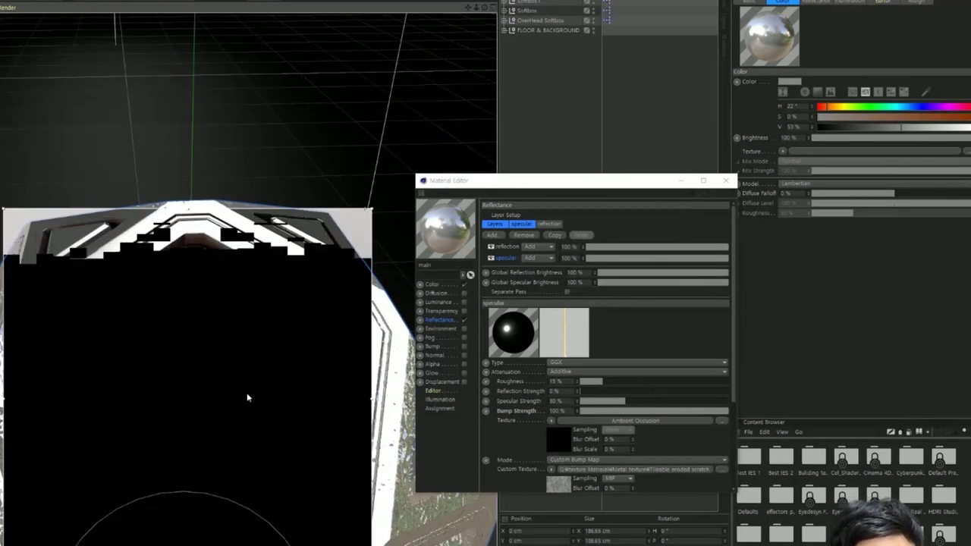